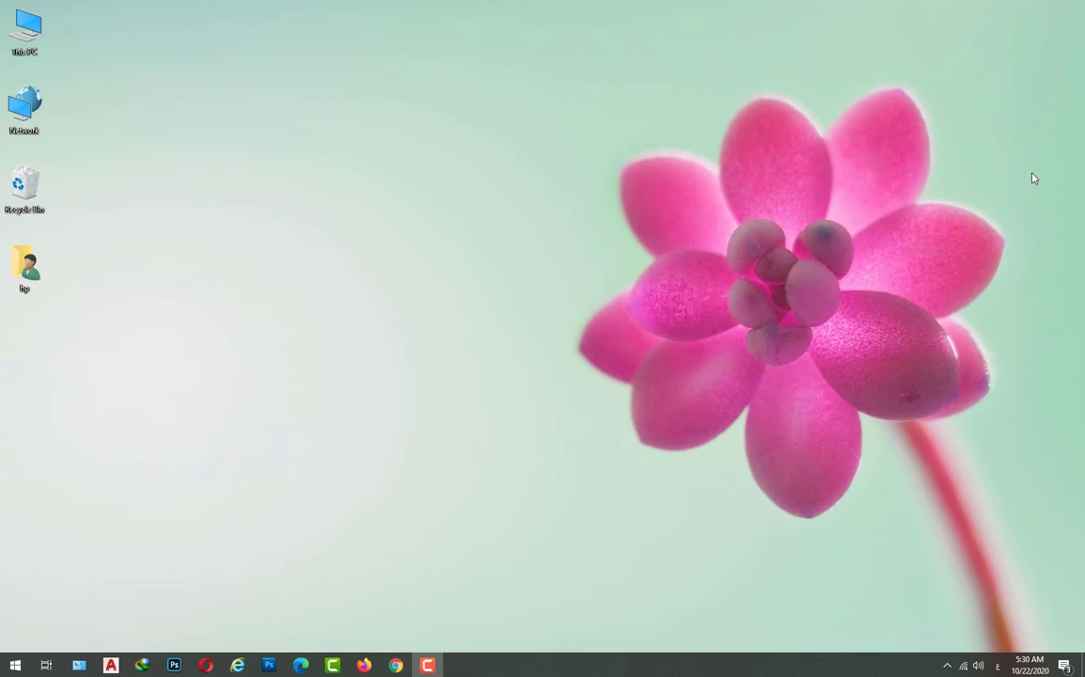
# Open Chrome and search Google for "اعلانات جوجل".
pyautogui.click(396, 665)
pyautogui.click(607, 278)
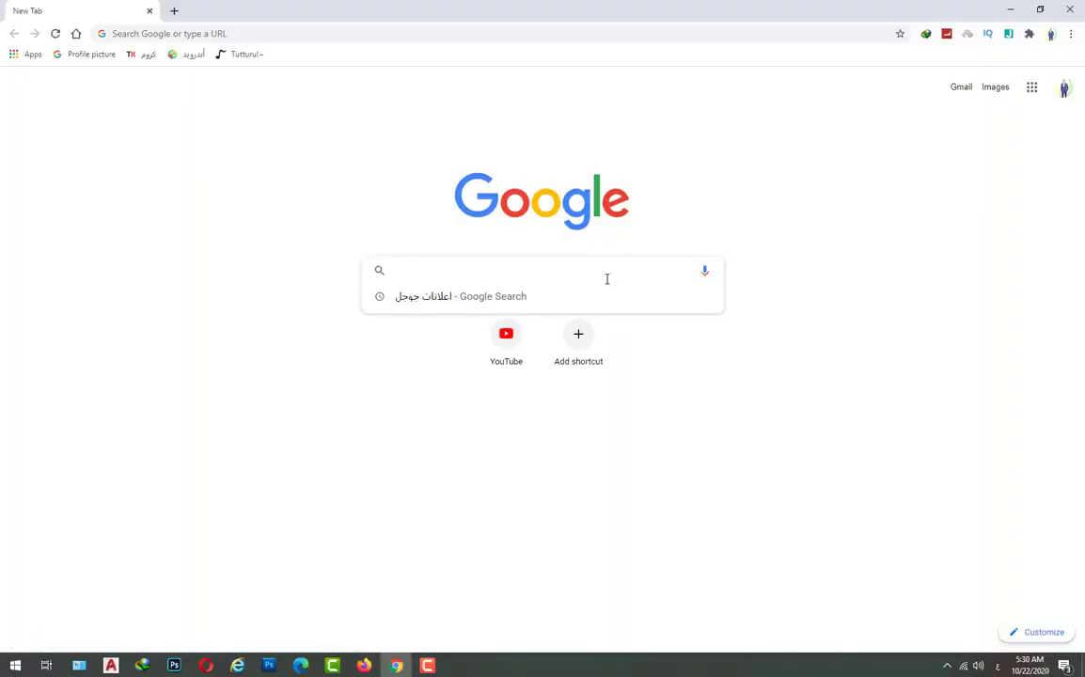
pyautogui.write('اعلانات ج')
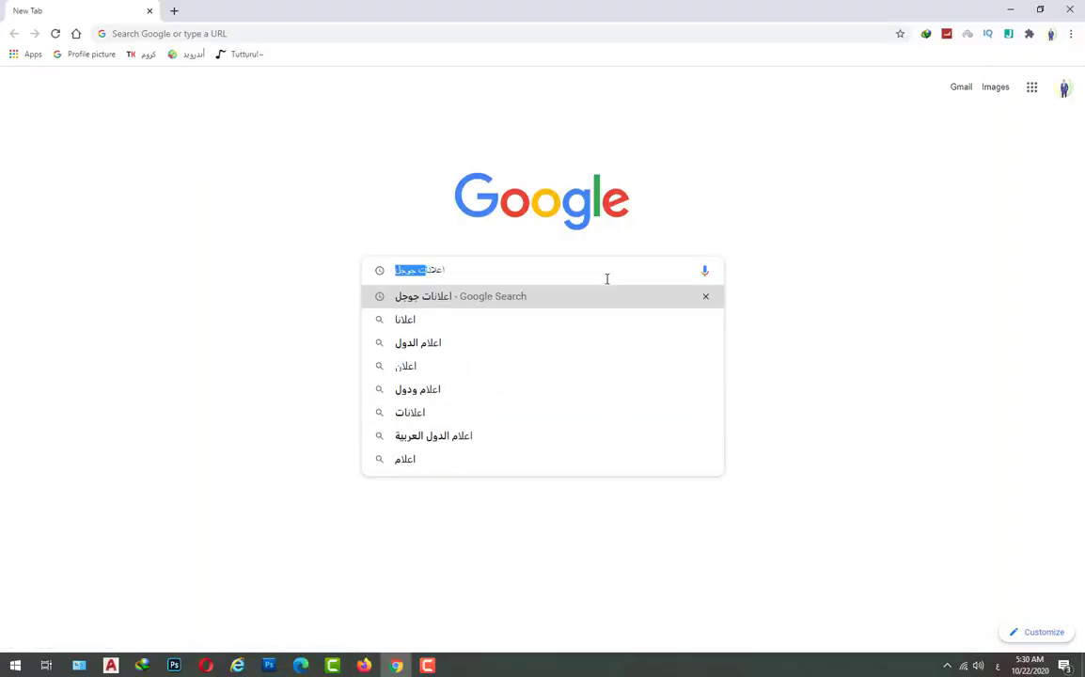
pyautogui.write('وجل')
pyautogui.press('Return')
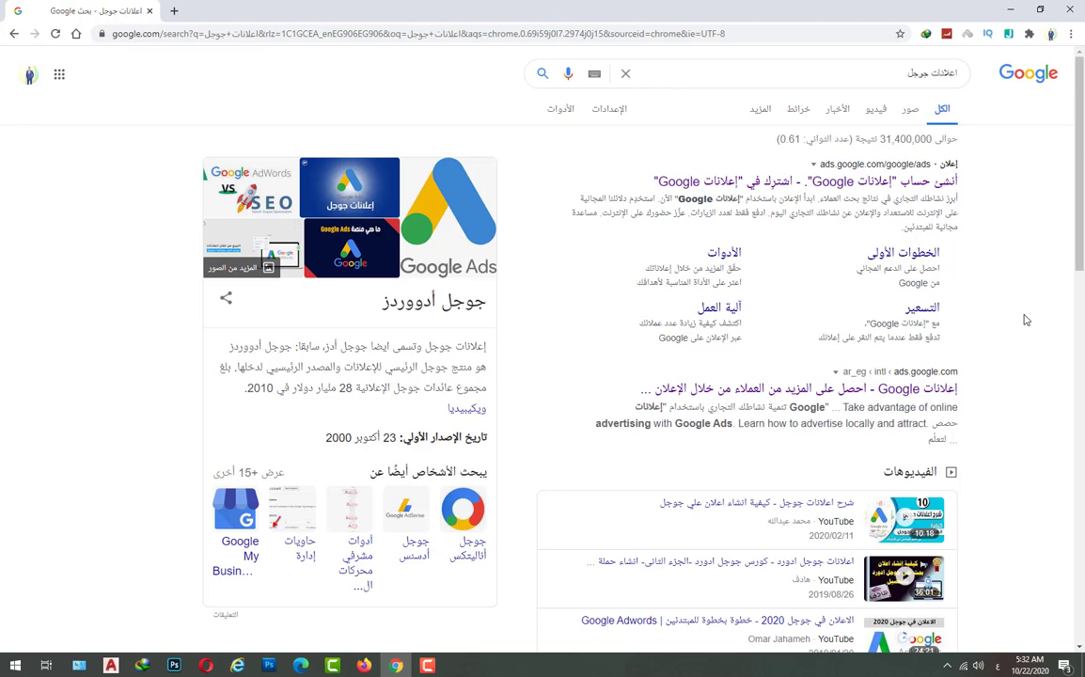
# Open the Google Ads site from the search results, sign in to the account and start a new campaign.
pyautogui.click(942, 191)
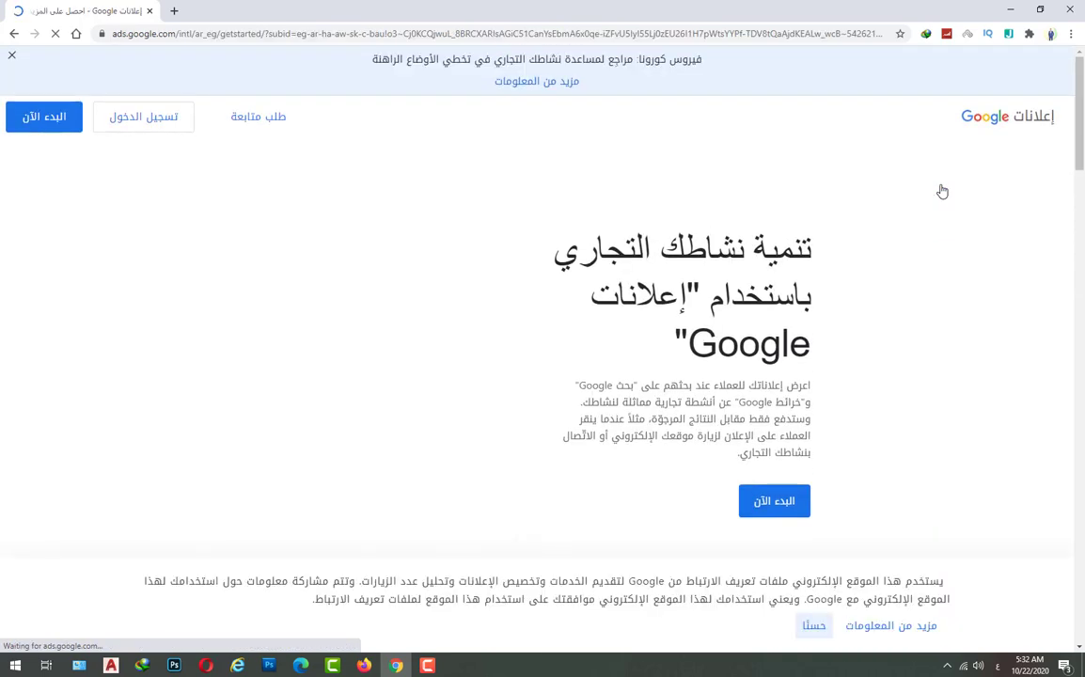
pyautogui.click(159, 129)
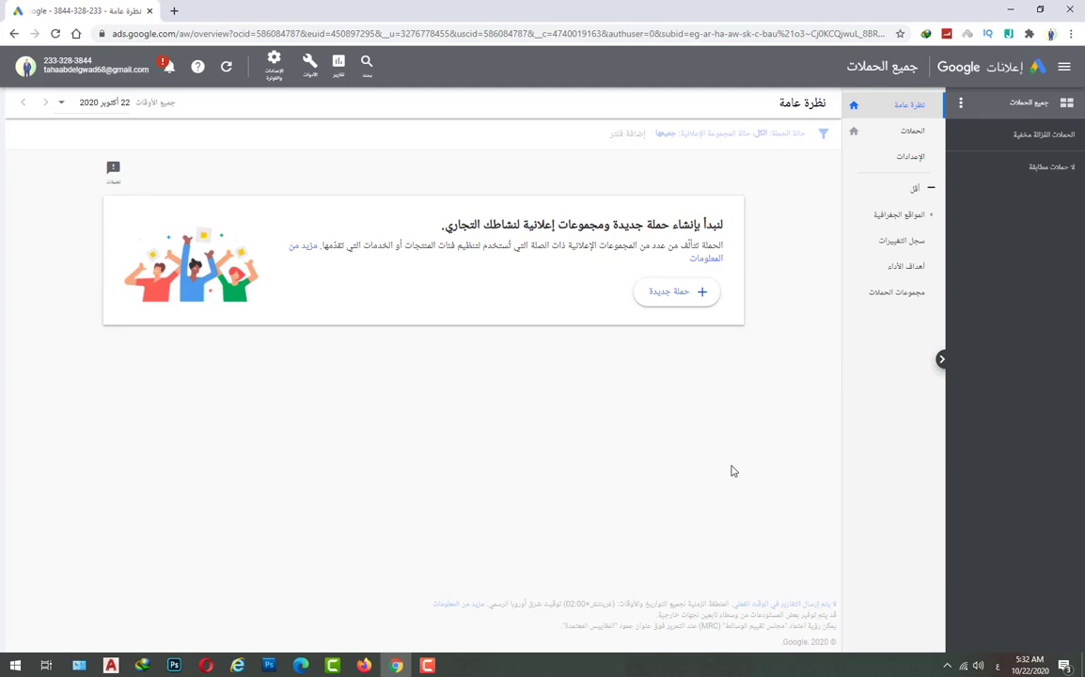
pyautogui.click(681, 301)
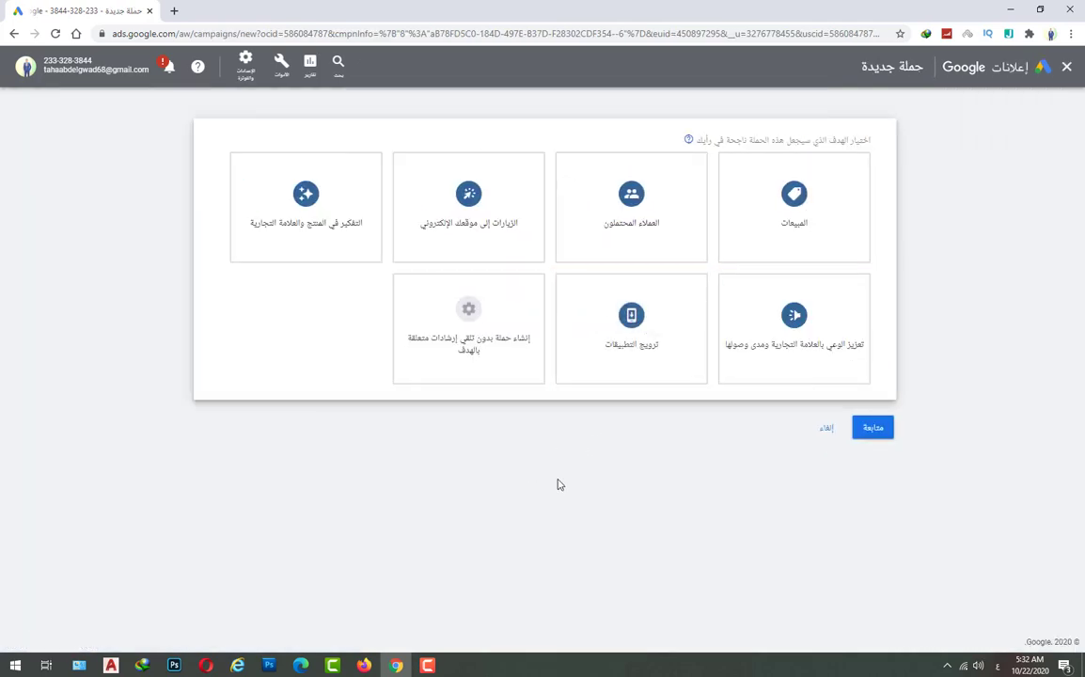
# Choose a campaign without goal guidance, of type video (فيديو) and subtype custom video campaign (حملة فيديو مخصّصة), and continue to its settings.
pyautogui.click(497, 369)
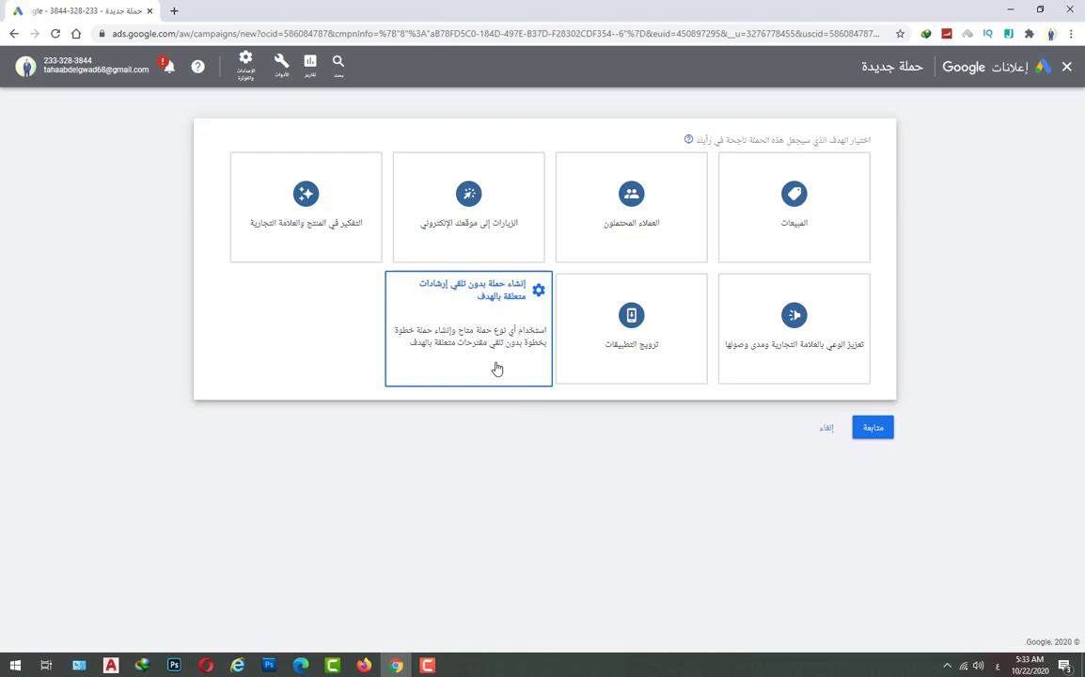
pyautogui.click(498, 369)
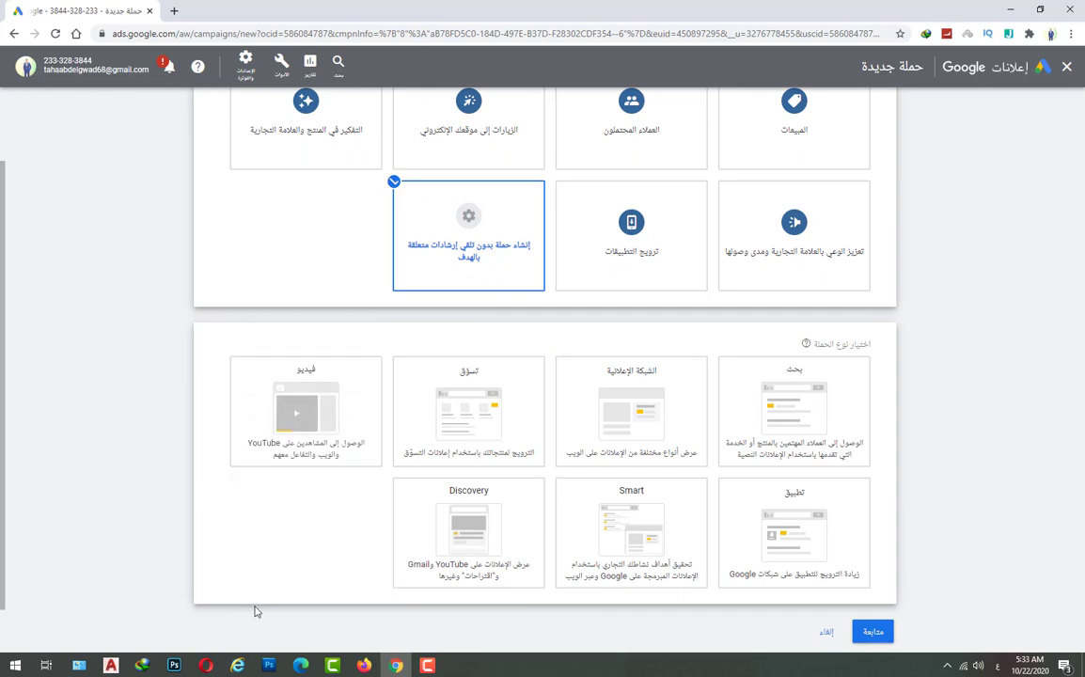
pyautogui.click(306, 421)
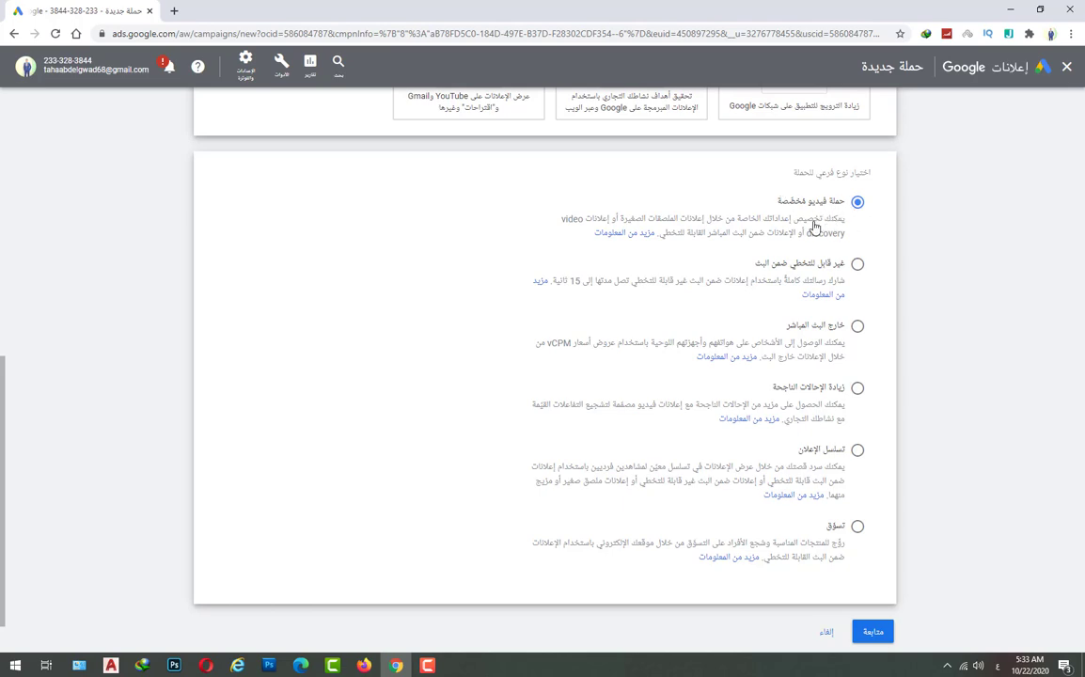
pyautogui.scroll(-1, 832, 299)
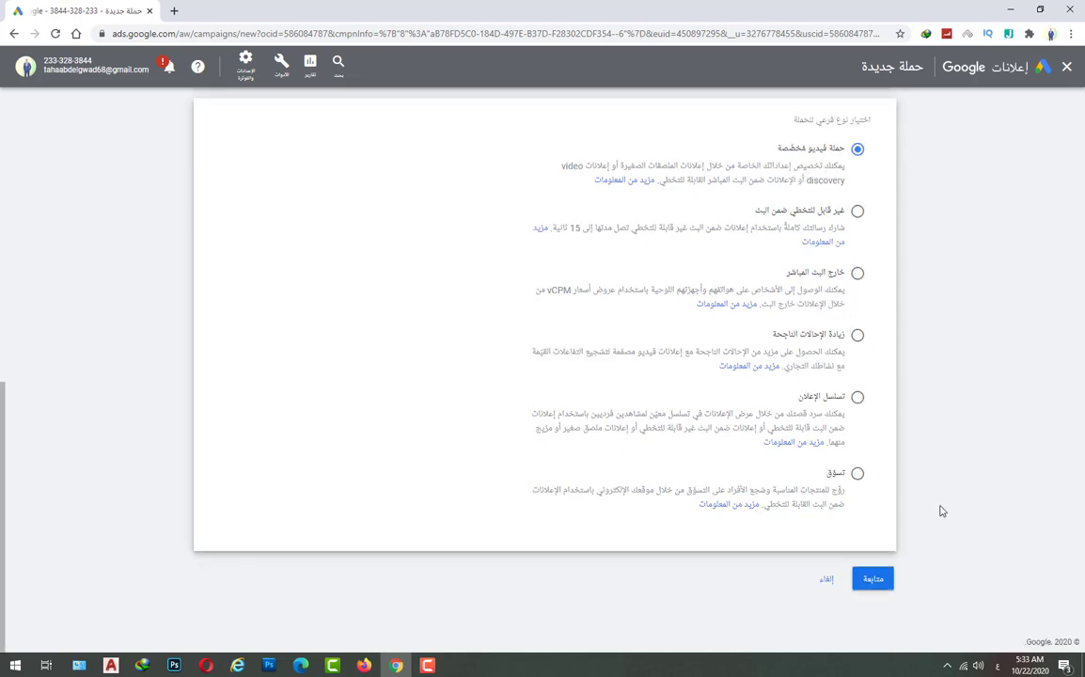
pyautogui.click(873, 579)
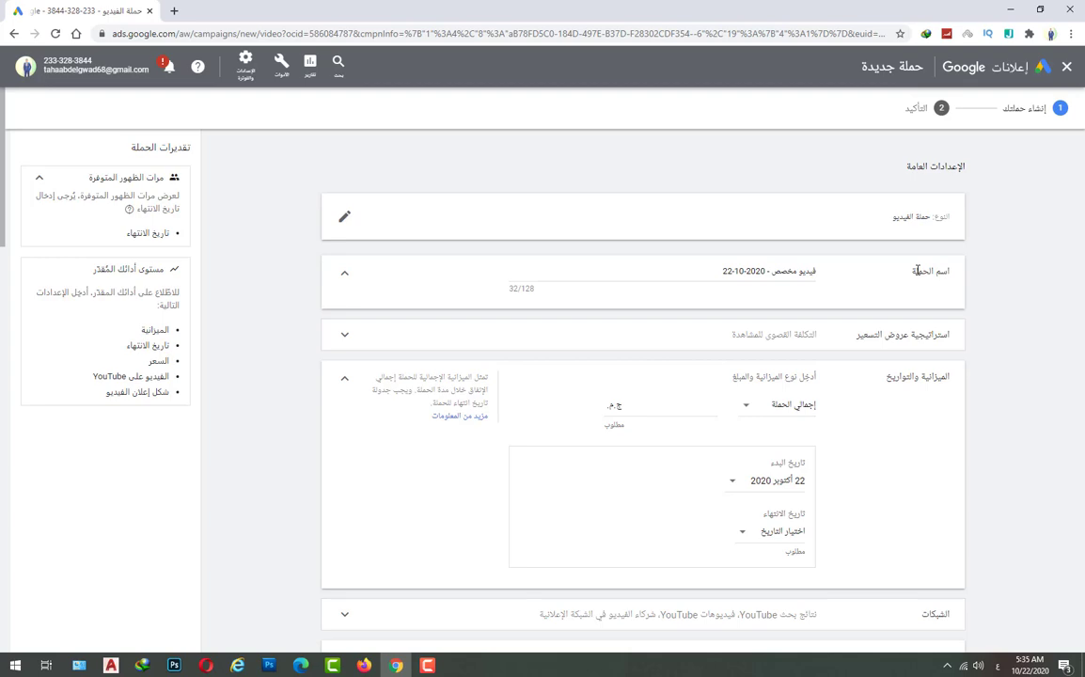
# Replace the default campaign name with "الربح من الانترنت".
pyautogui.moveTo(726, 274); pyautogui.dragTo(844, 280)
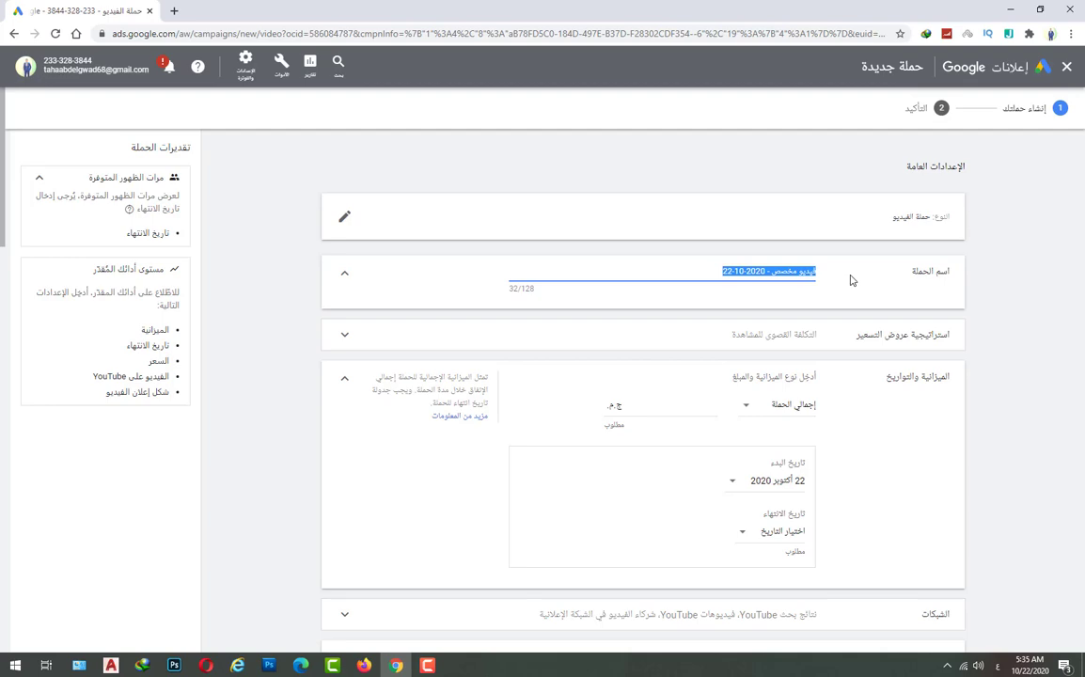
pyautogui.write('الربح ')
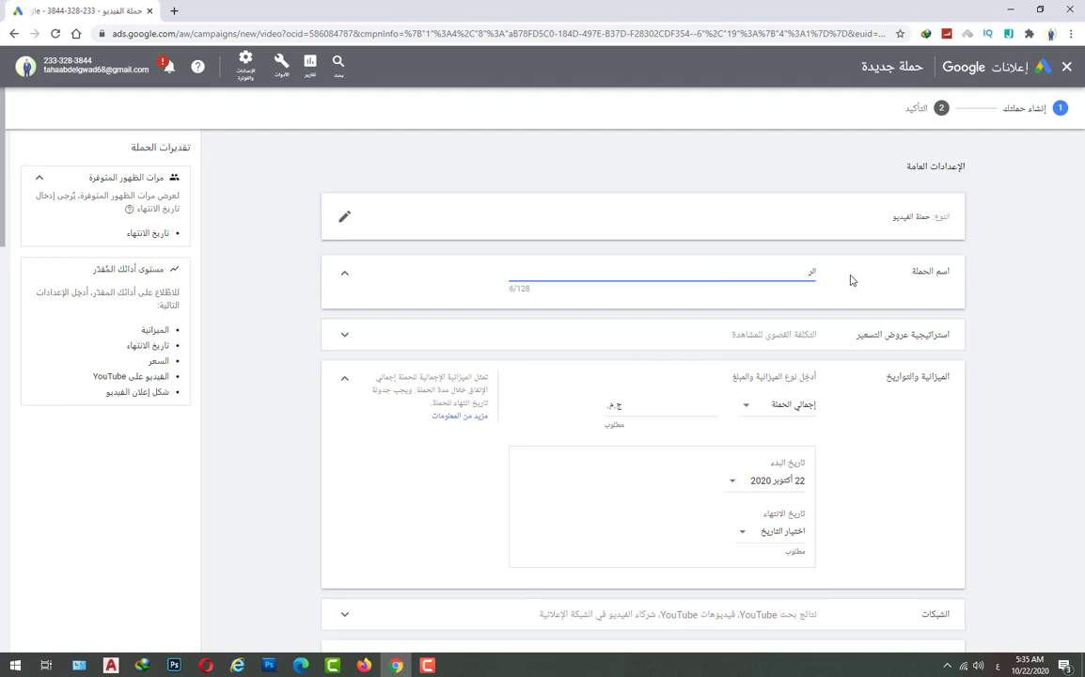
pyautogui.write('من الانترنت')
# Expand the bidding strategy settings and choose maximum cost per view (التكلفة القصوى للمشاهدة).
pyautogui.scroll(-1, 1030, 306)
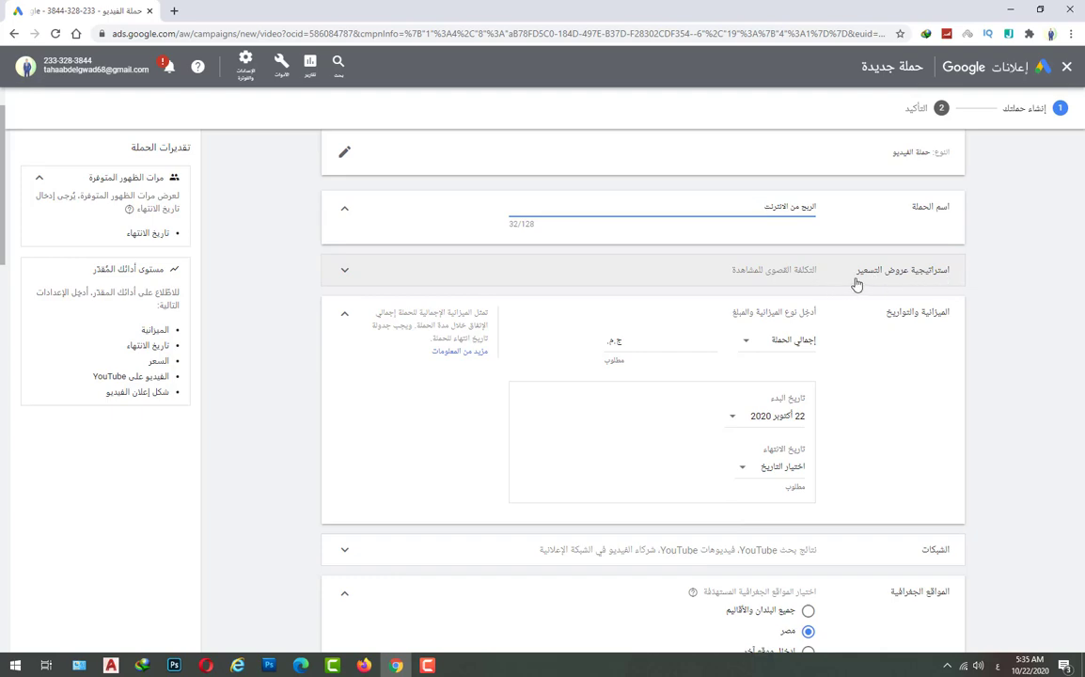
pyautogui.click(345, 273)
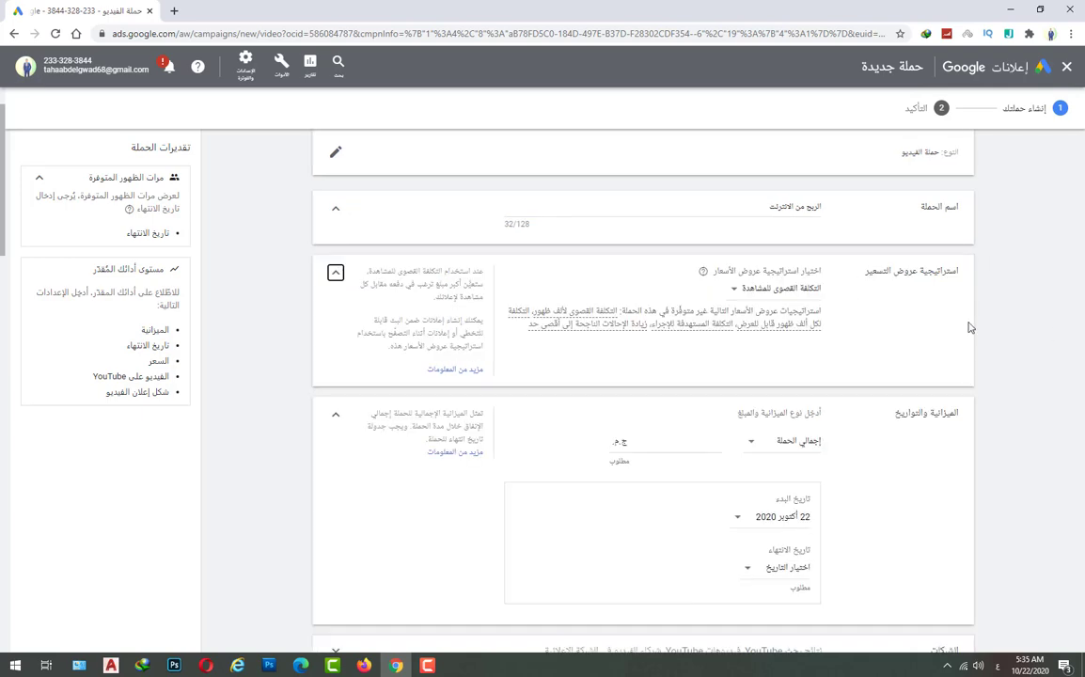
pyautogui.click(740, 292)
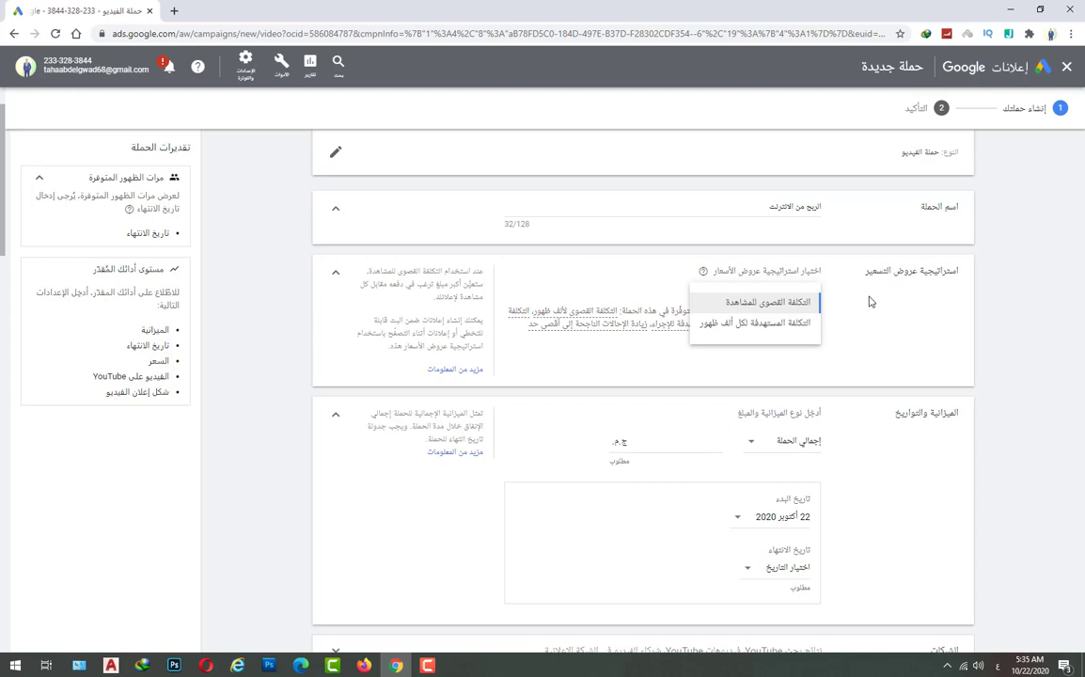
pyautogui.click(783, 314)
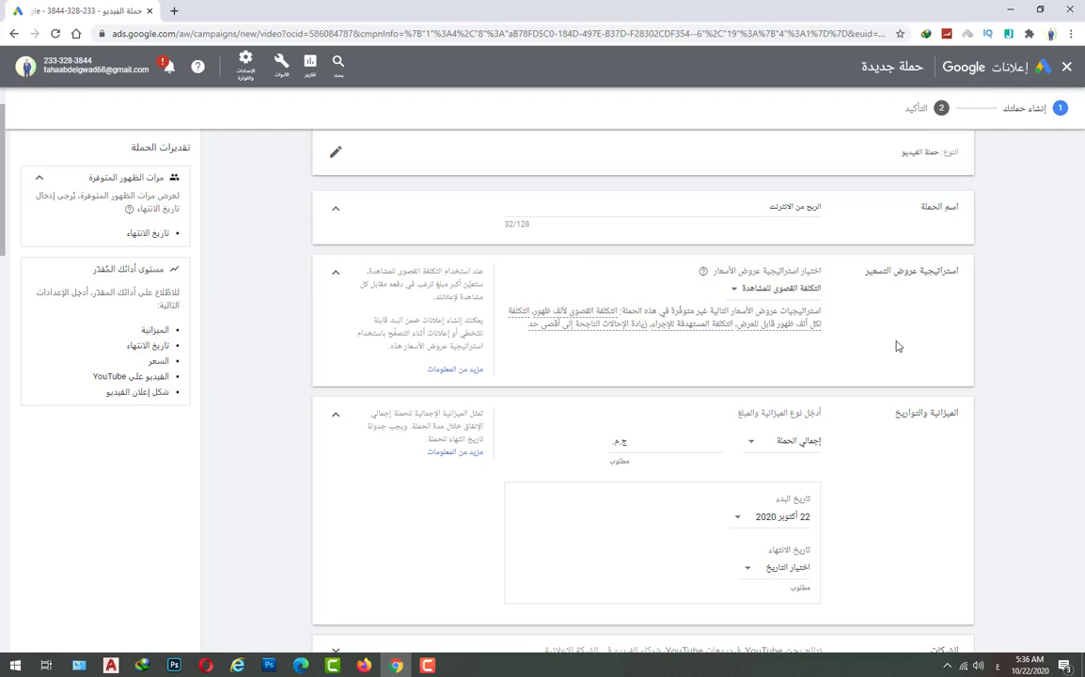
# Choose campaign total (إجمالي الحملة) as the budget type and set the amount to 100.00 Egyptian pounds.
pyautogui.scroll(-2, 896, 346)
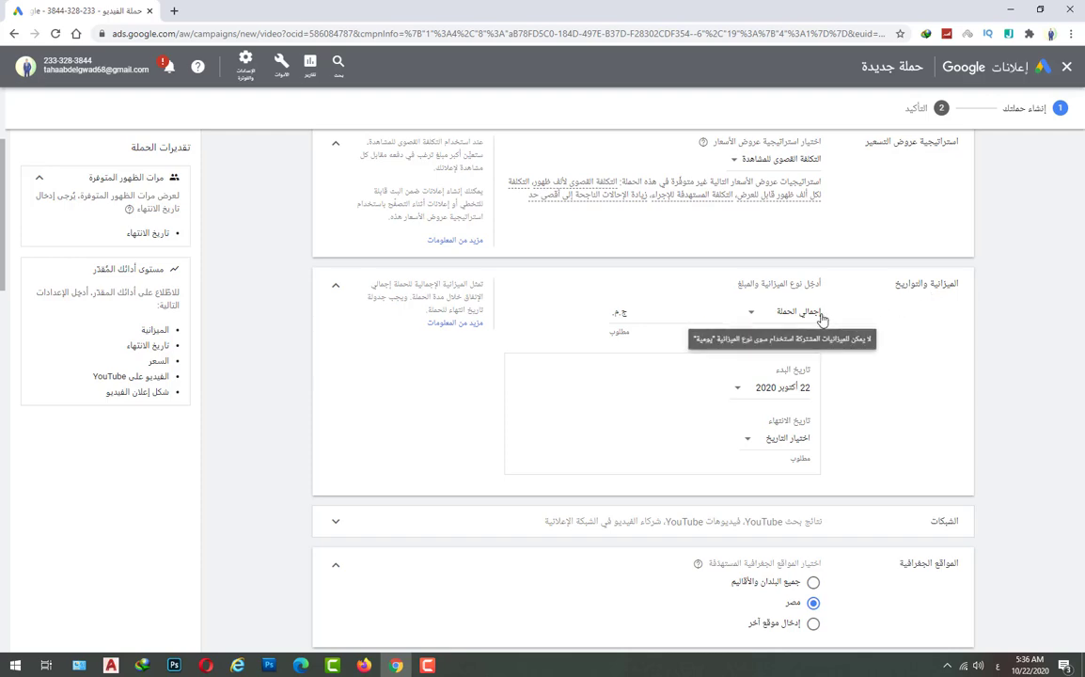
pyautogui.click(753, 320)
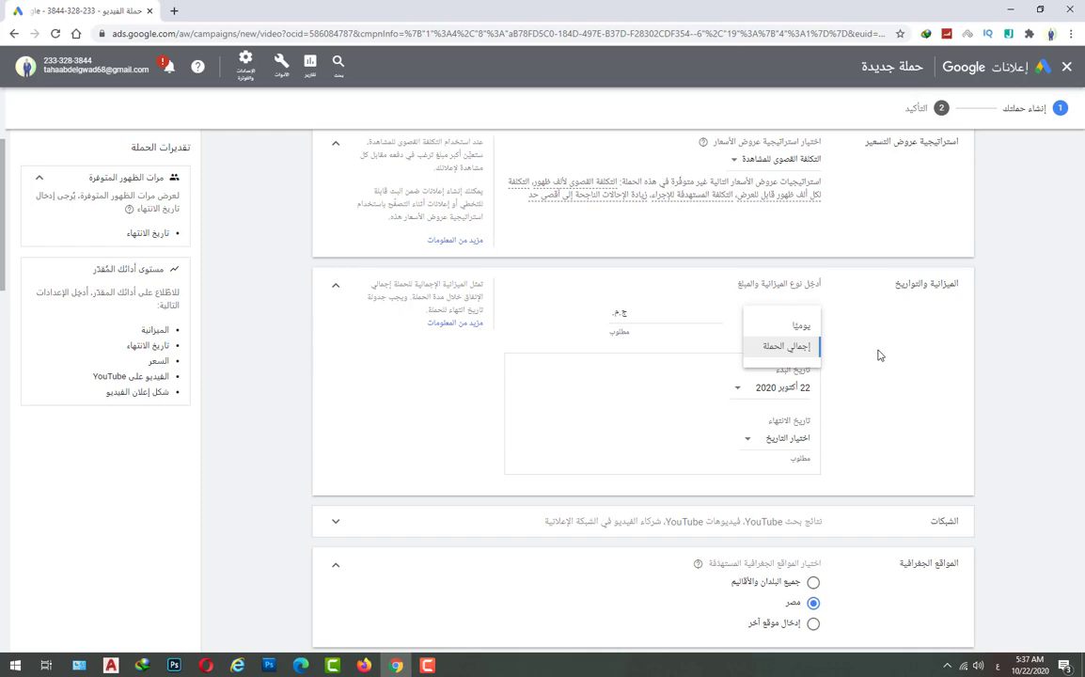
pyautogui.click(752, 346)
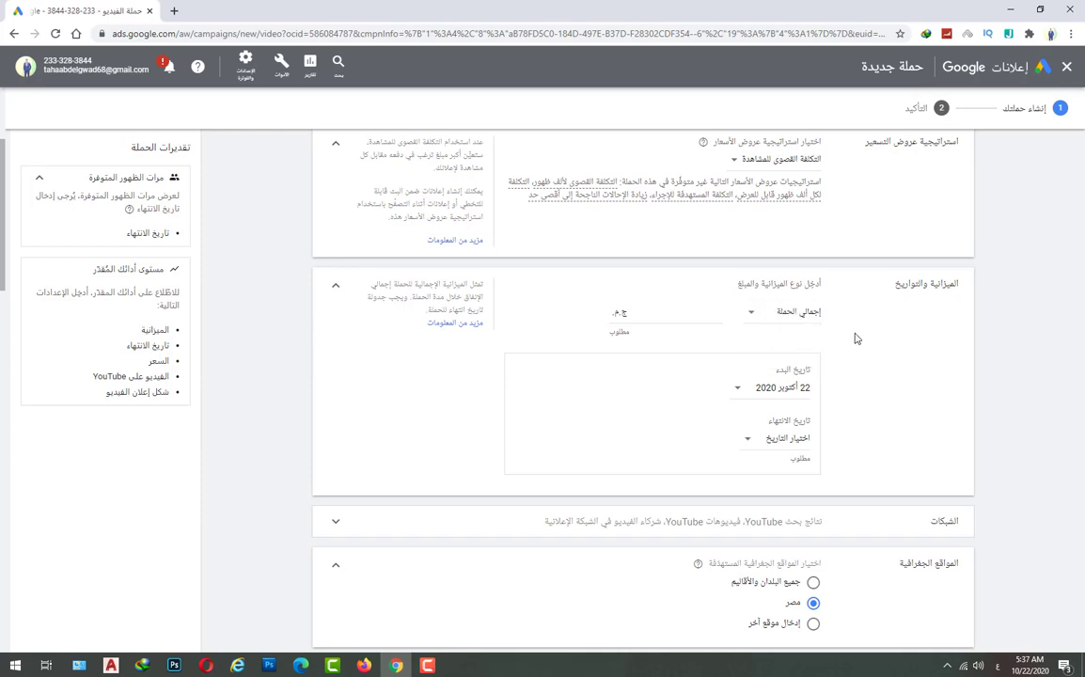
pyautogui.click(696, 312)
pyautogui.write('100')
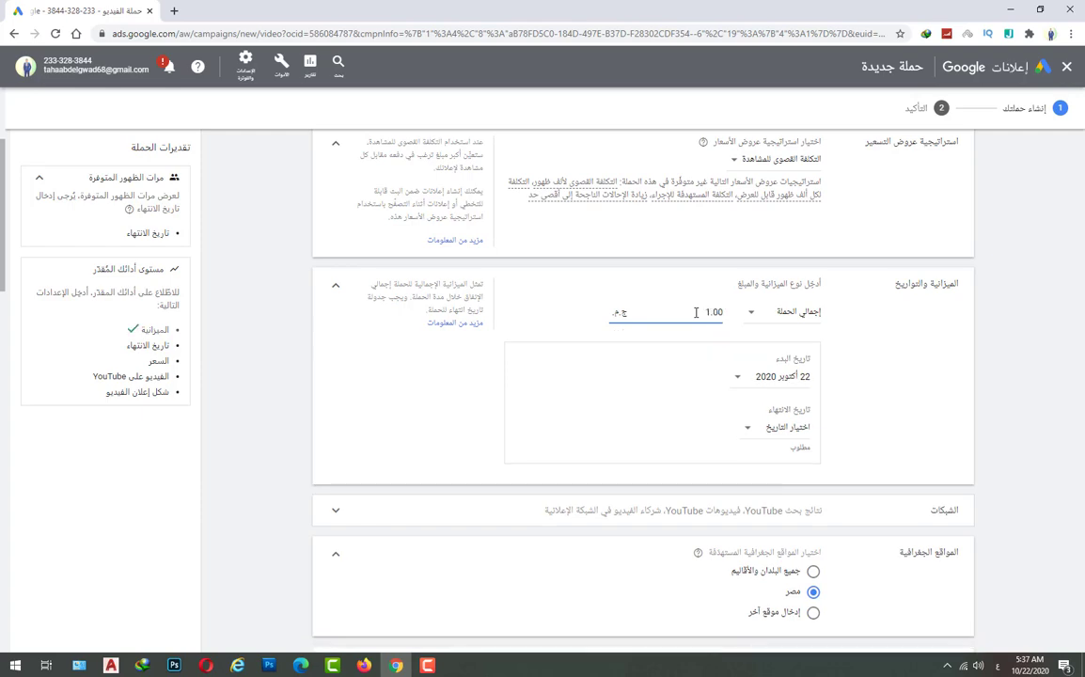
pyautogui.write('00')
# Set the campaign's start date to 22 October 2020 and its end date to 25 October 2020.
pyautogui.click(748, 379)
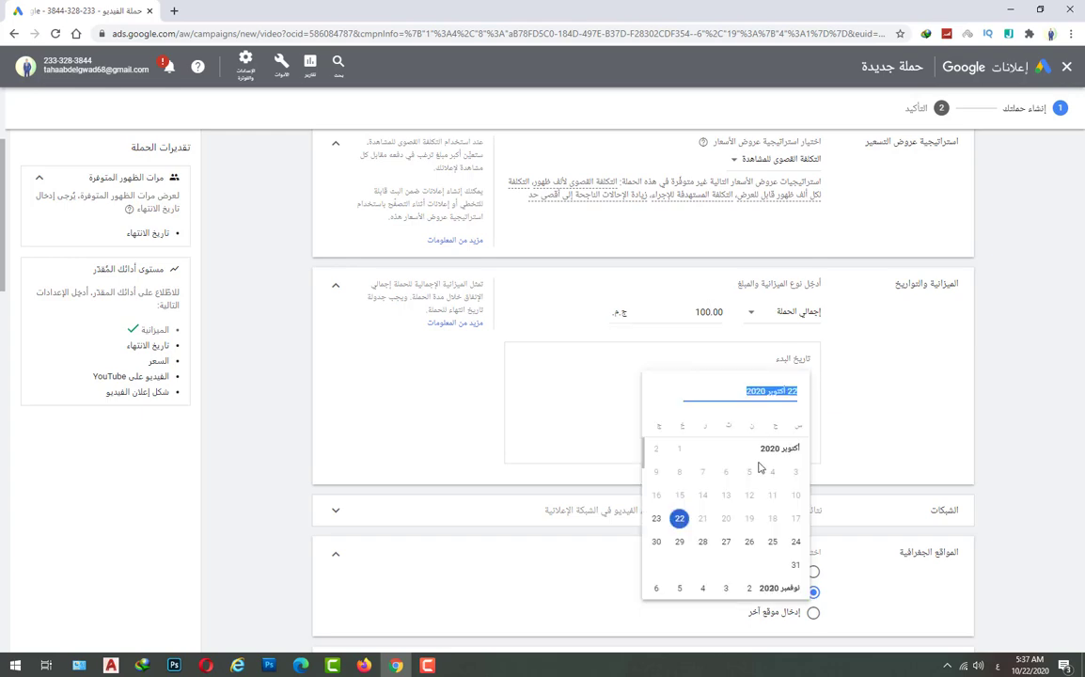
pyautogui.click(680, 518)
pyautogui.scroll(-1, 936, 374)
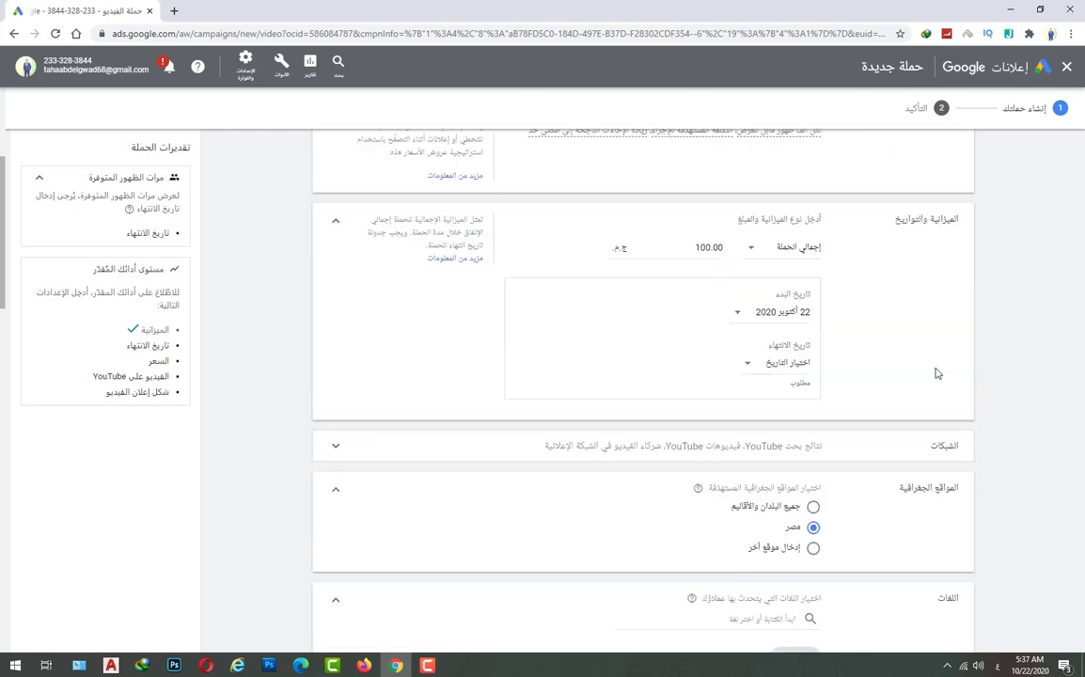
pyautogui.click(750, 368)
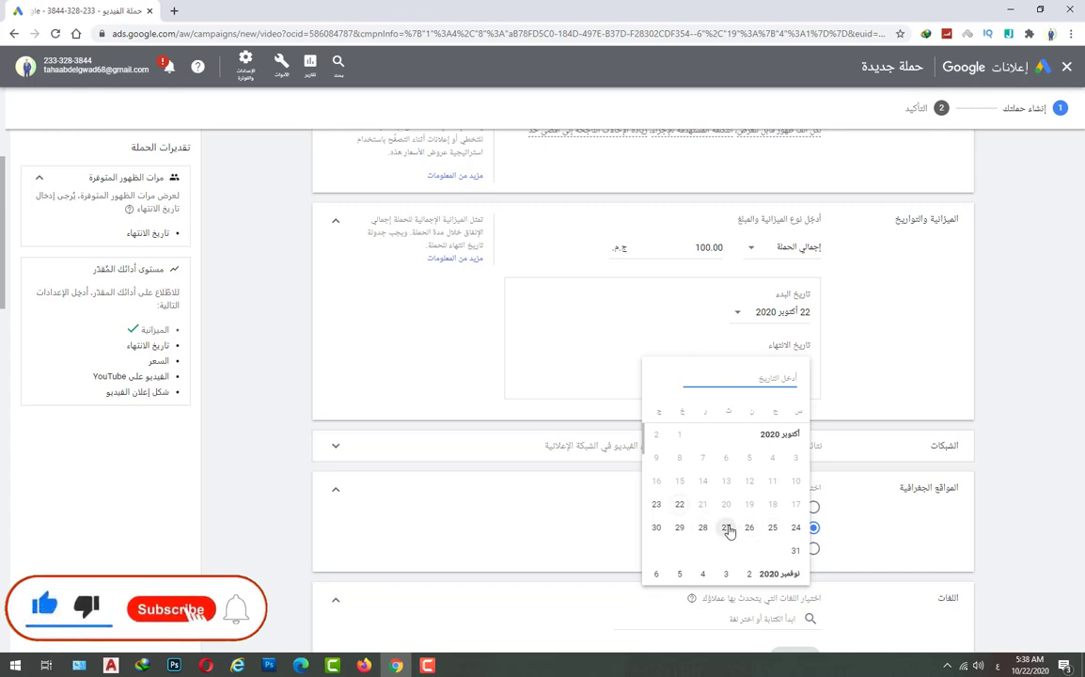
pyautogui.click(773, 527)
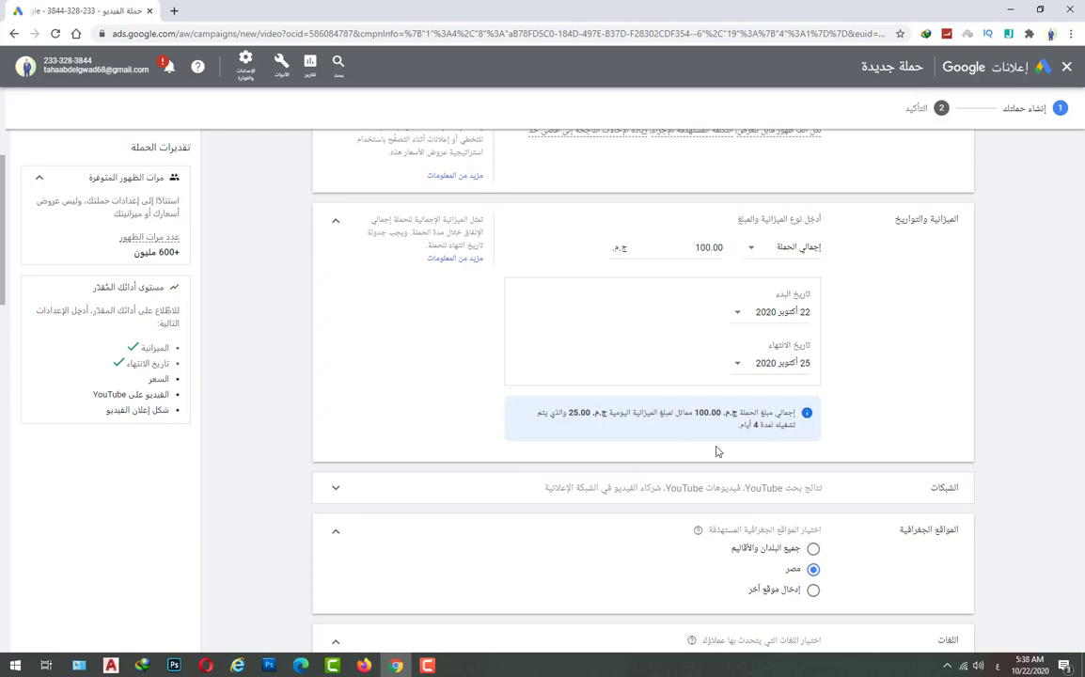
# Review which networks the video ads run on in the networks (الشبكات) settings, and collapse the section again.
pyautogui.scroll(-2, 716, 452)
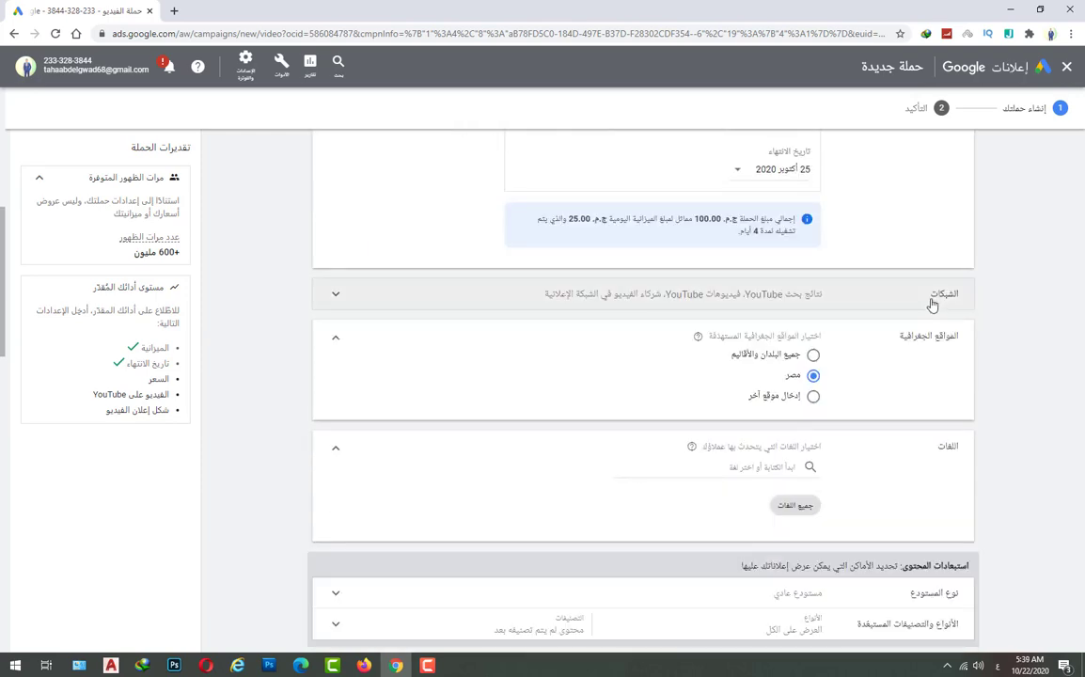
pyautogui.click(929, 303)
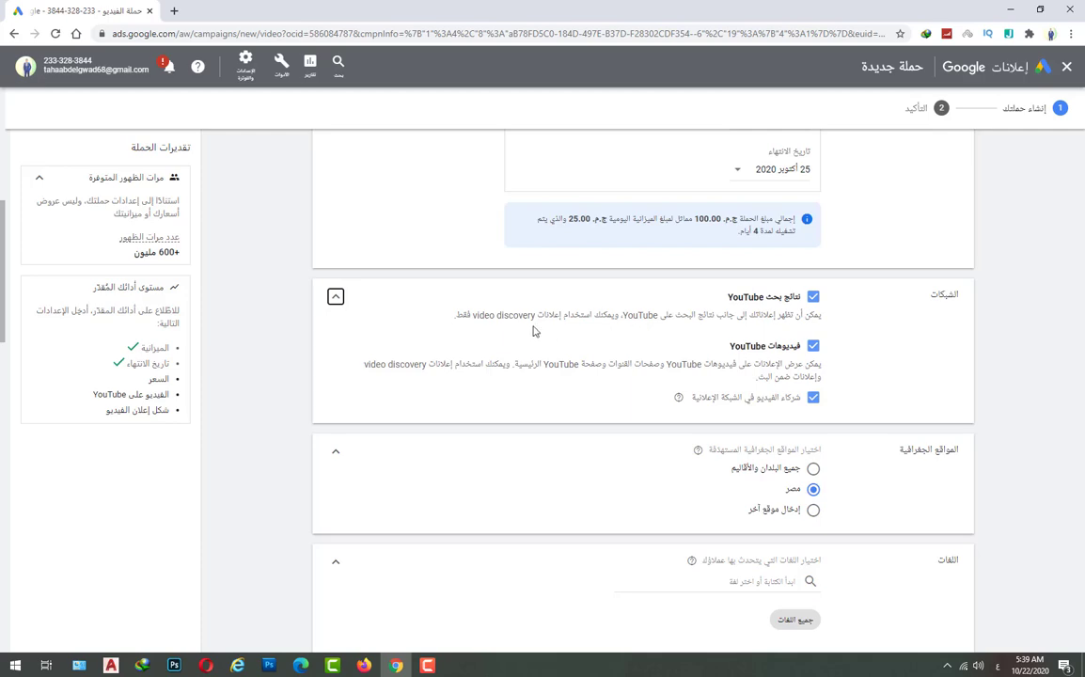
pyautogui.click(335, 298)
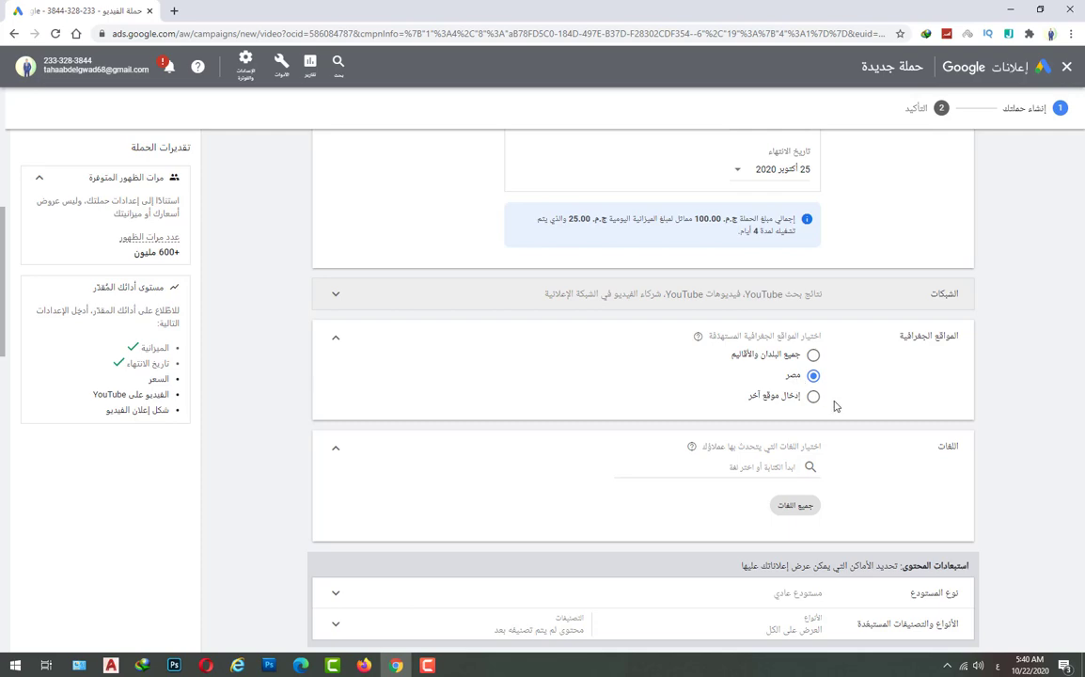
# Switch location targeting to custom locations and add the United Arab Emirates (الإمارات العربية المتحدة) and Saudi Arabia (السعودية) as target countries.
pyautogui.click(814, 397)
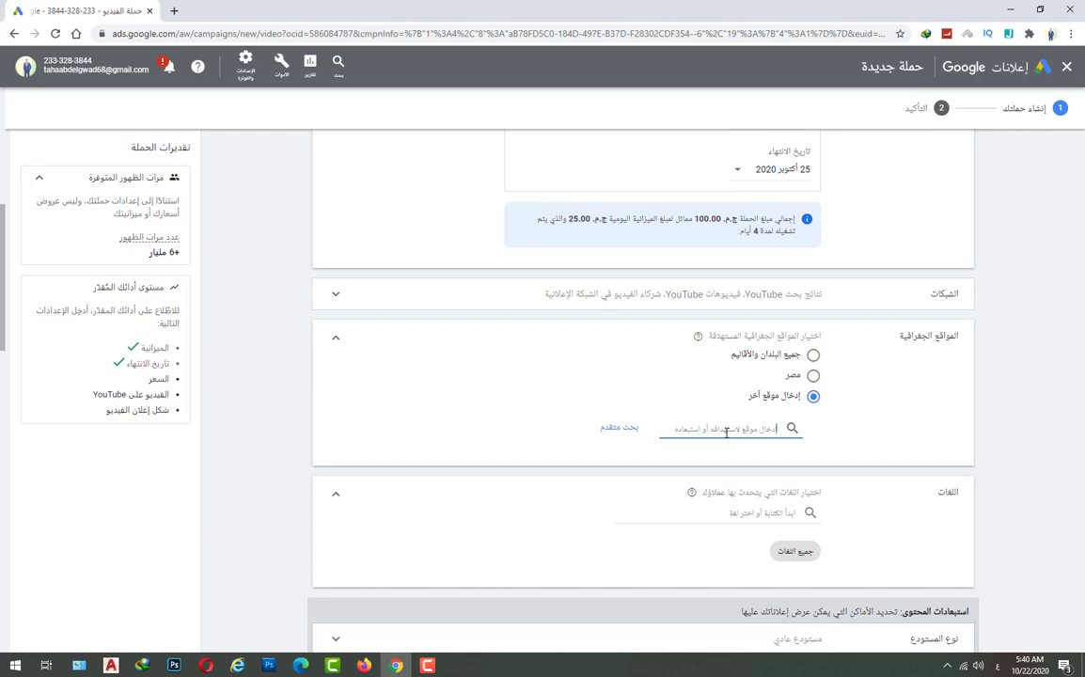
pyautogui.write('ال')
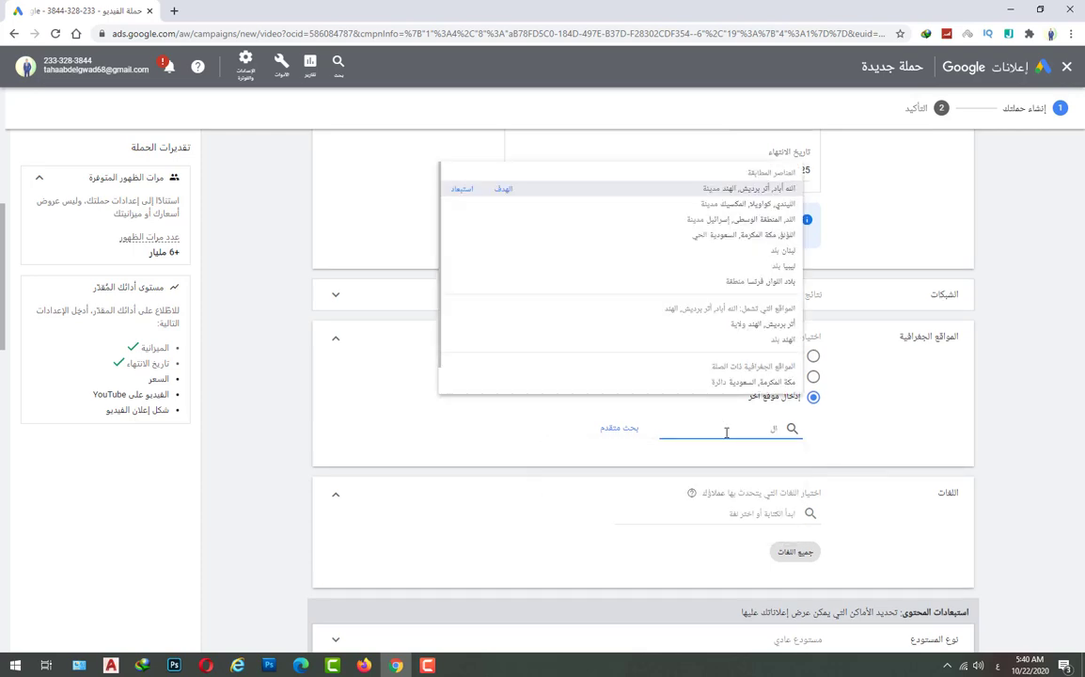
pyautogui.write('اما')
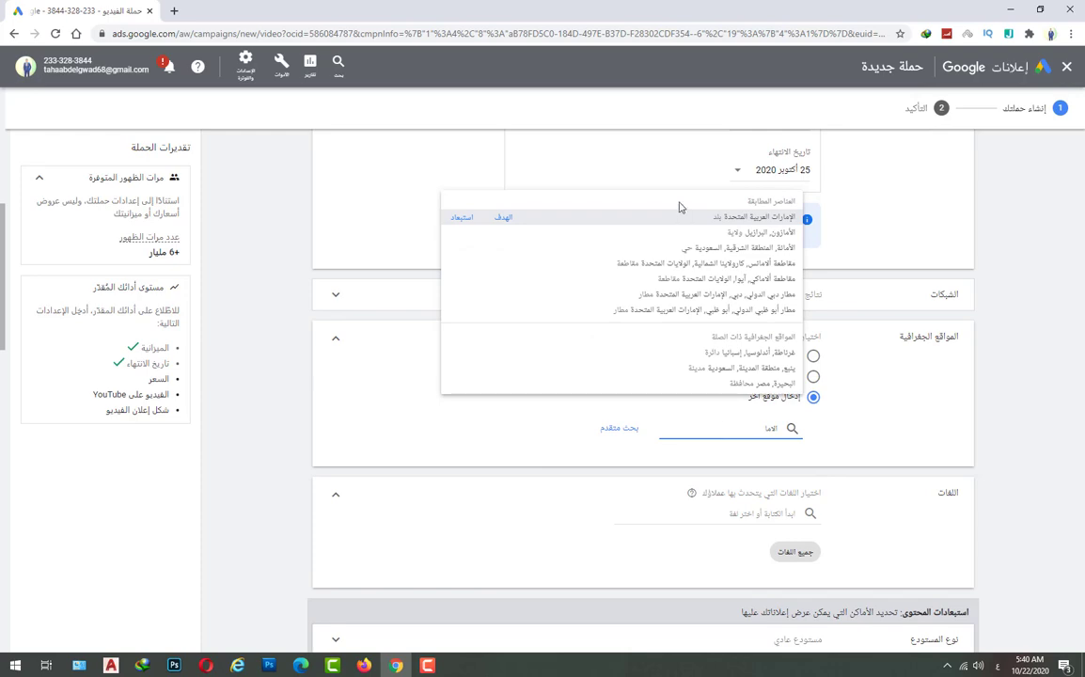
pyautogui.click(700, 214)
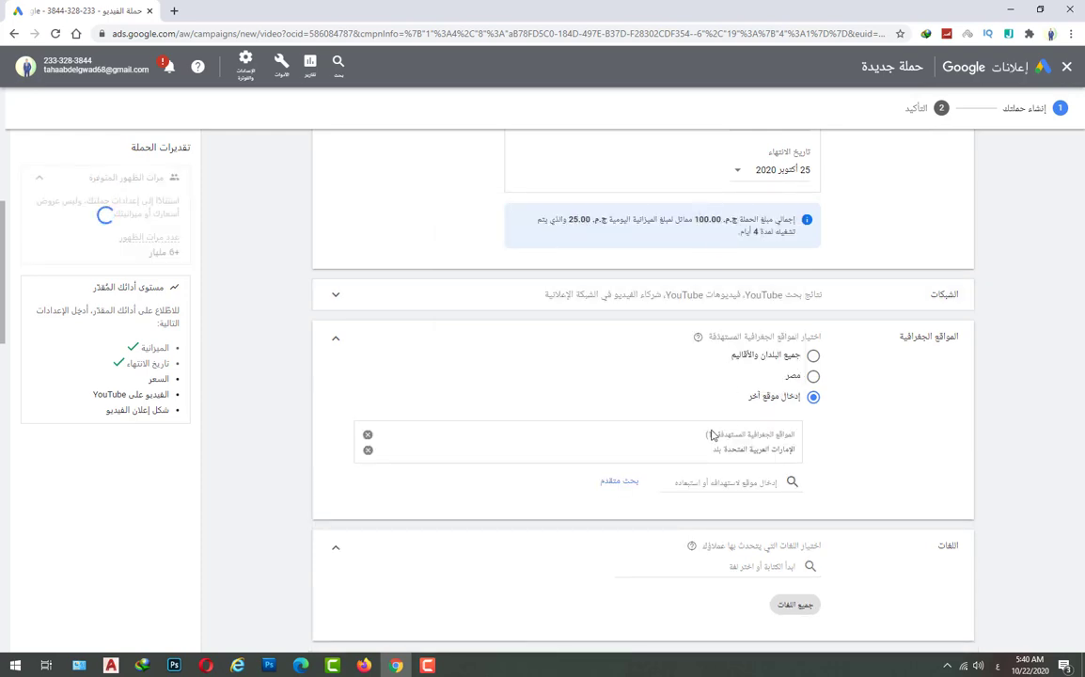
pyautogui.click(711, 482)
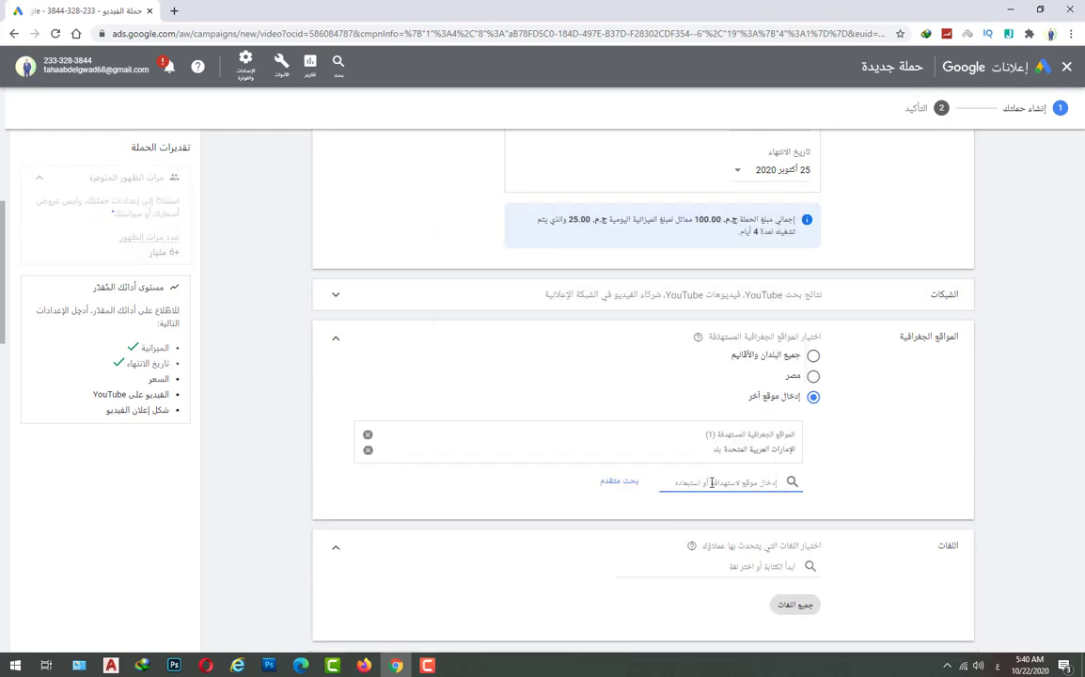
pyautogui.write('السعو')
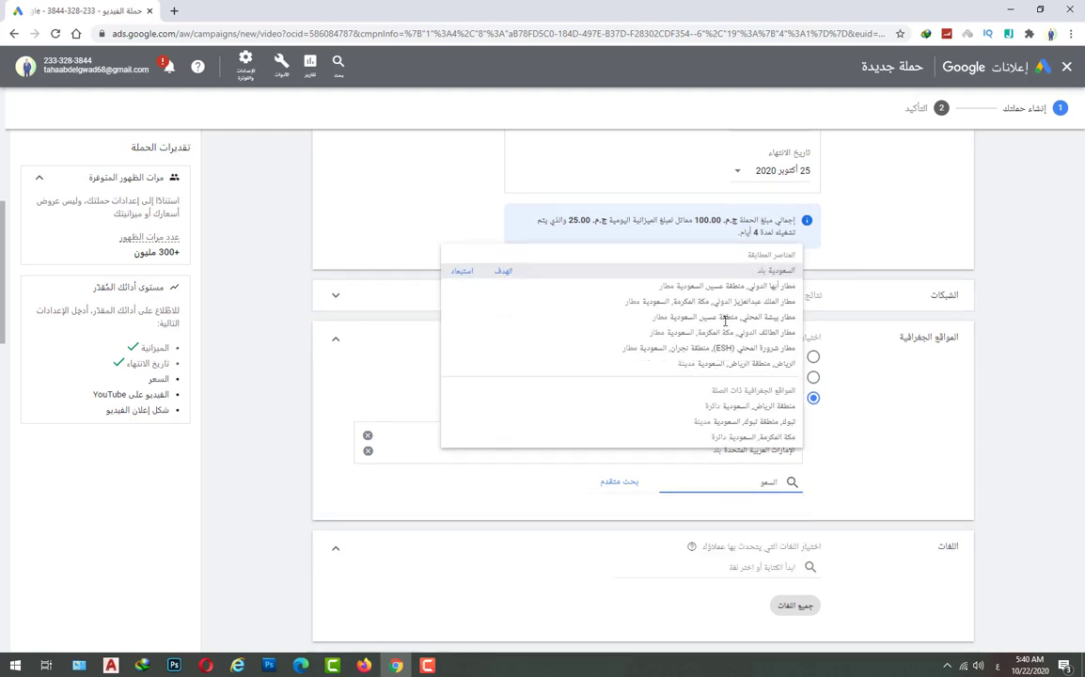
pyautogui.click(731, 272)
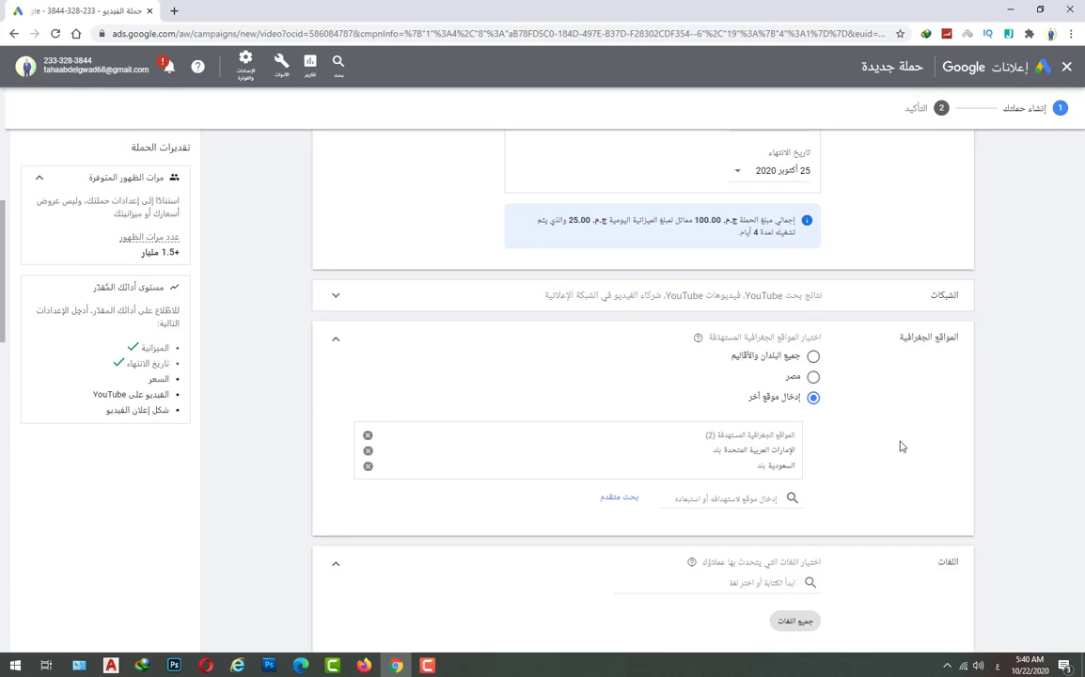
# Add Arabic (العربية) and English (الإنجليزية) as the campaign's target languages.
pyautogui.scroll(-2, 762, 463)
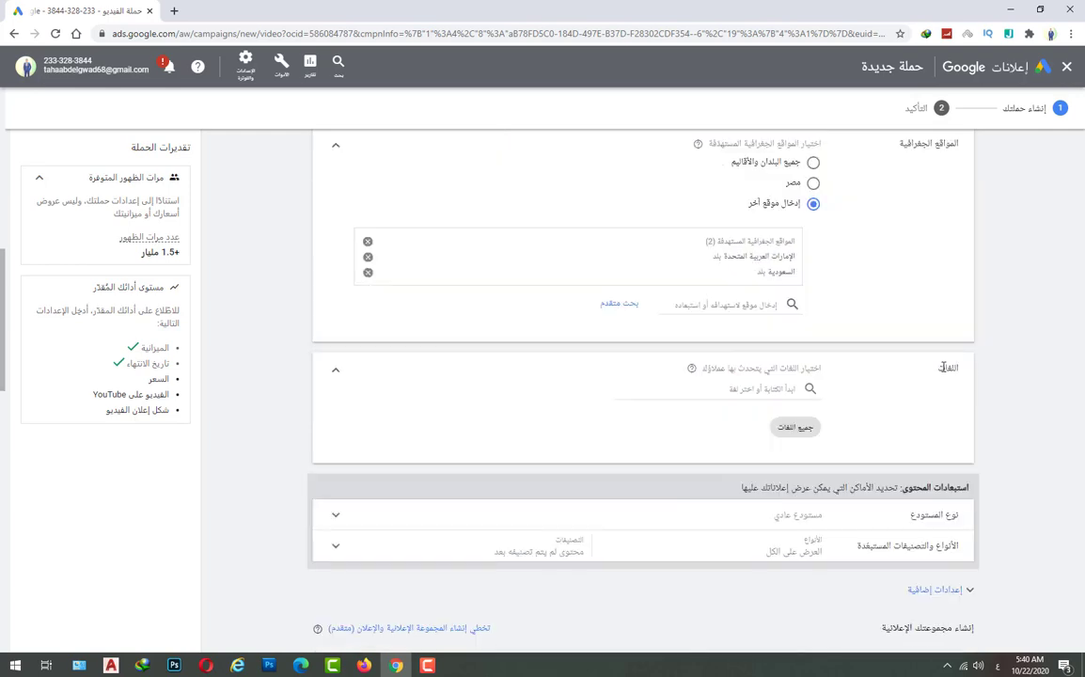
pyautogui.click(769, 388)
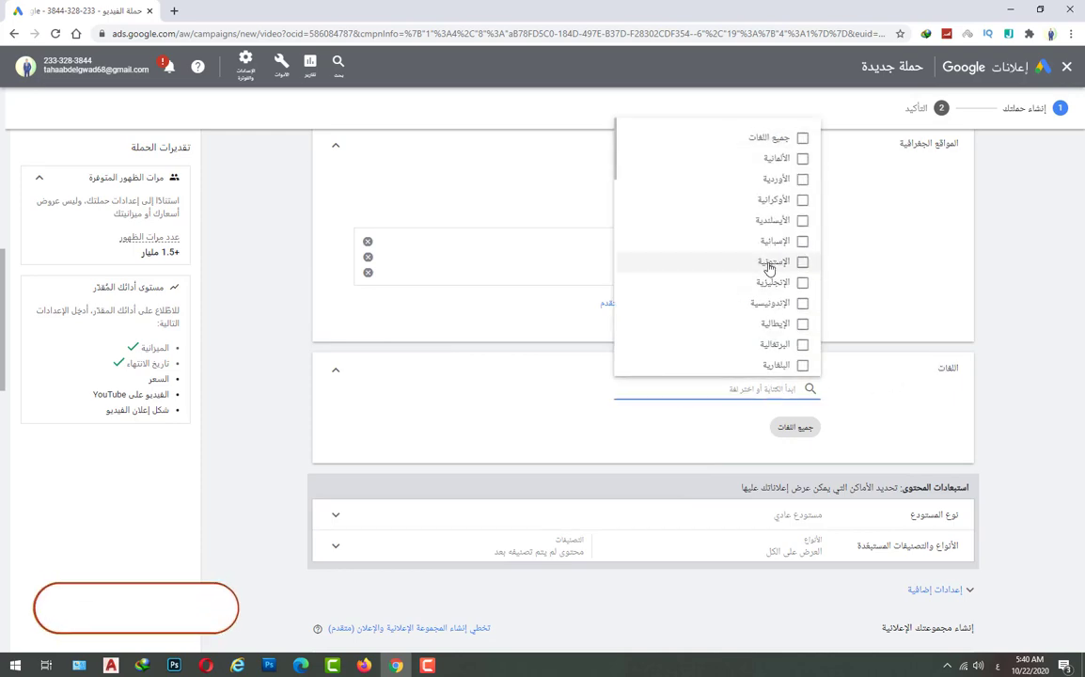
pyautogui.scroll(-3, 770, 271)
pyautogui.scroll(-4, 790, 273)
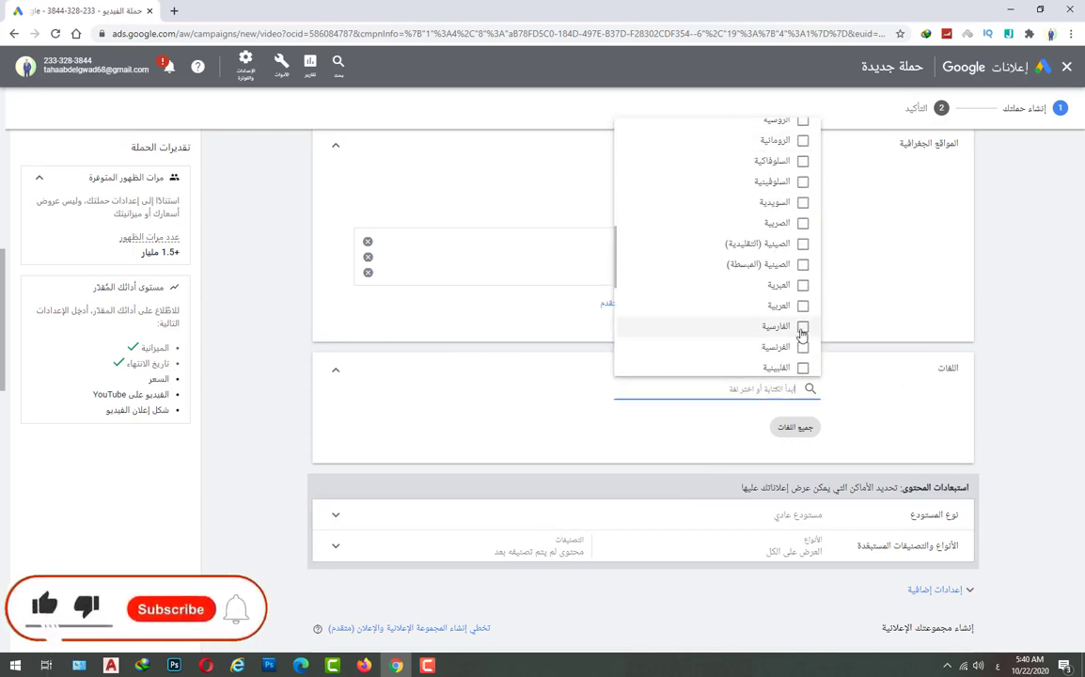
pyautogui.click(800, 306)
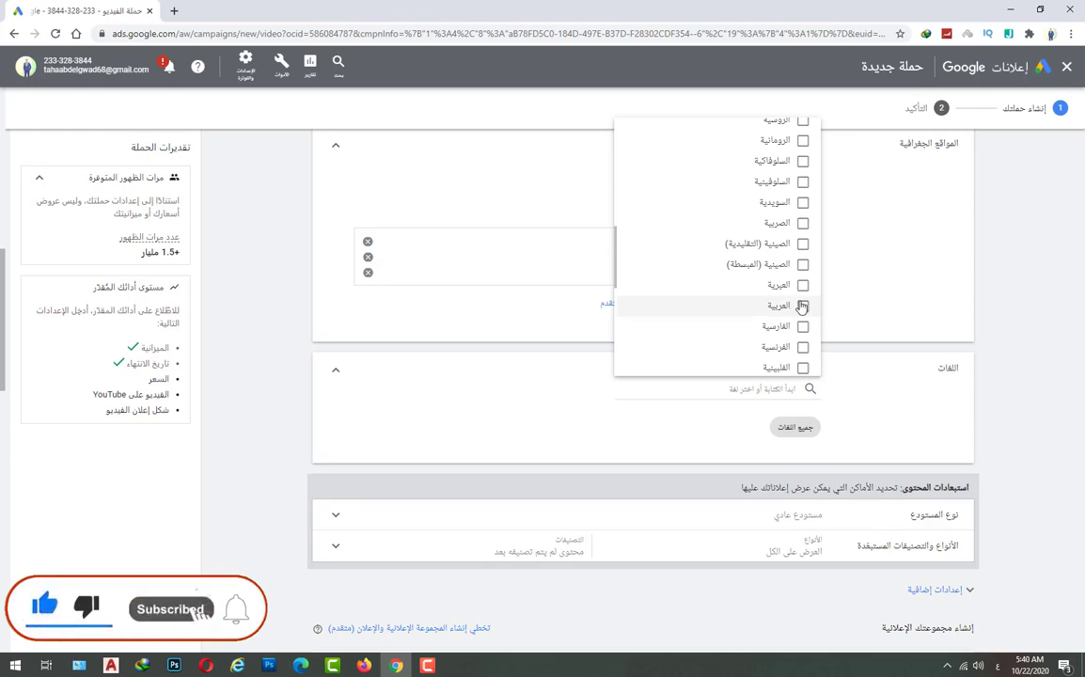
pyautogui.scroll(4, 758, 339)
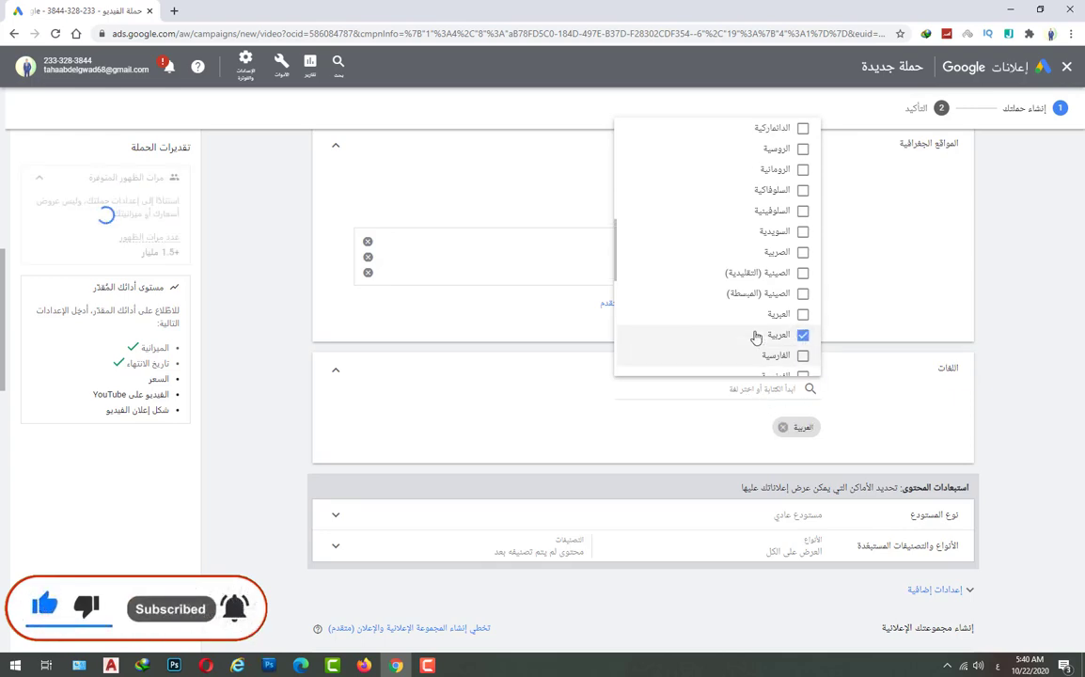
pyautogui.scroll(3, 758, 333)
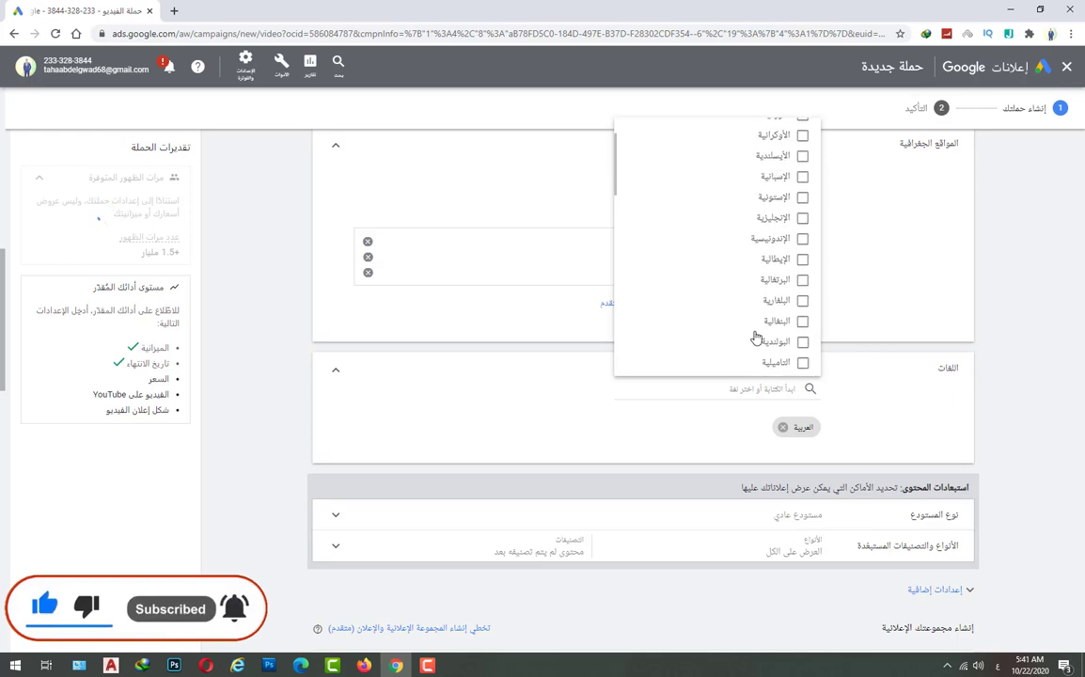
pyautogui.click(802, 220)
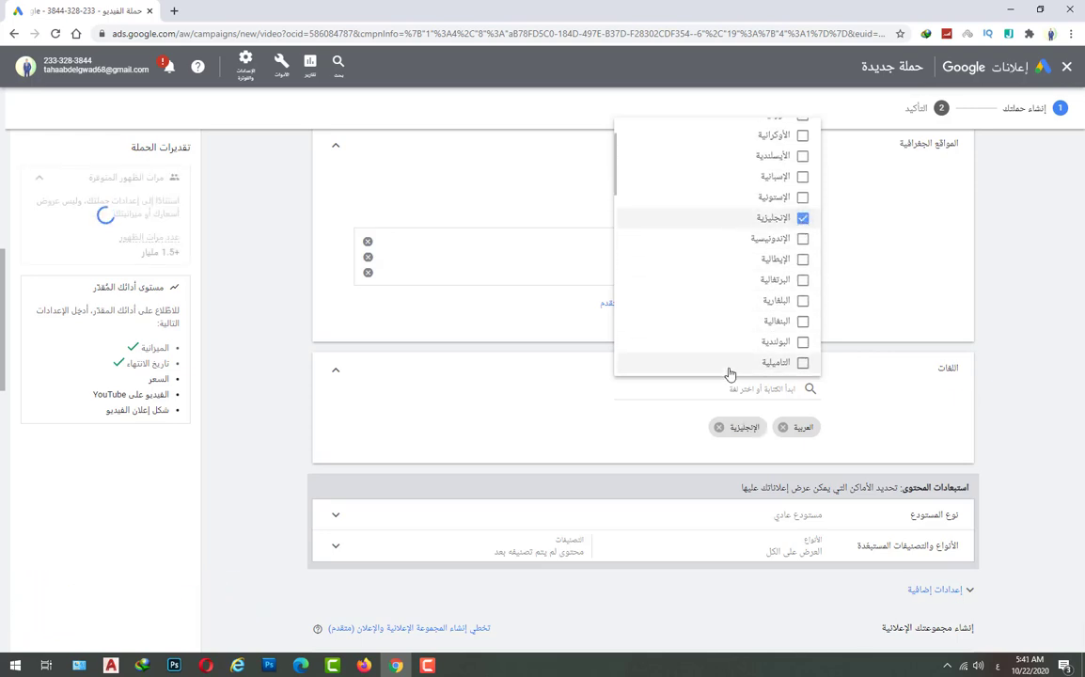
pyautogui.click(643, 428)
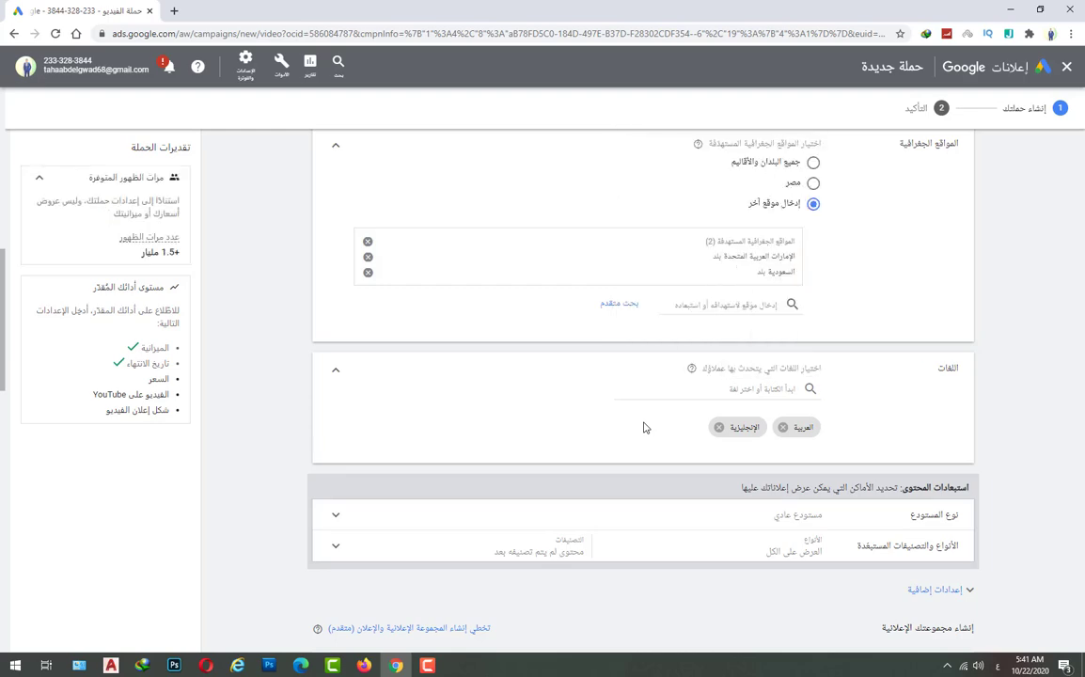
# Expand the additional settings (إعدادات إضافية) and review the conversions (الإحالات الناجحة) setting, collapsing it again.
pyautogui.scroll(-3, 643, 427)
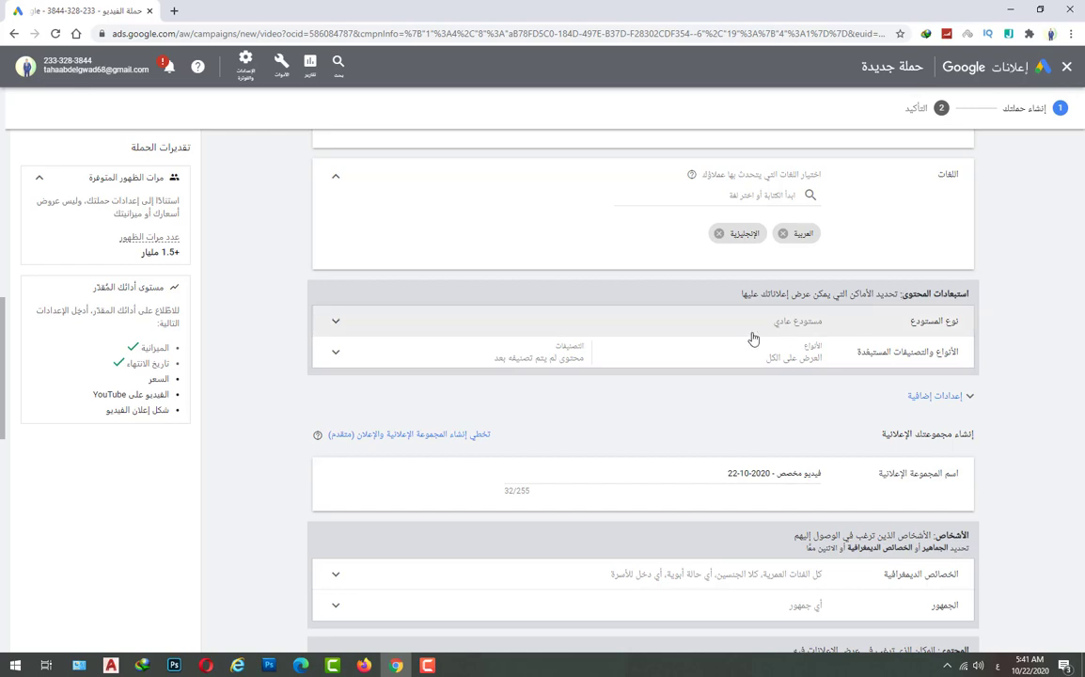
pyautogui.scroll(-2, 752, 338)
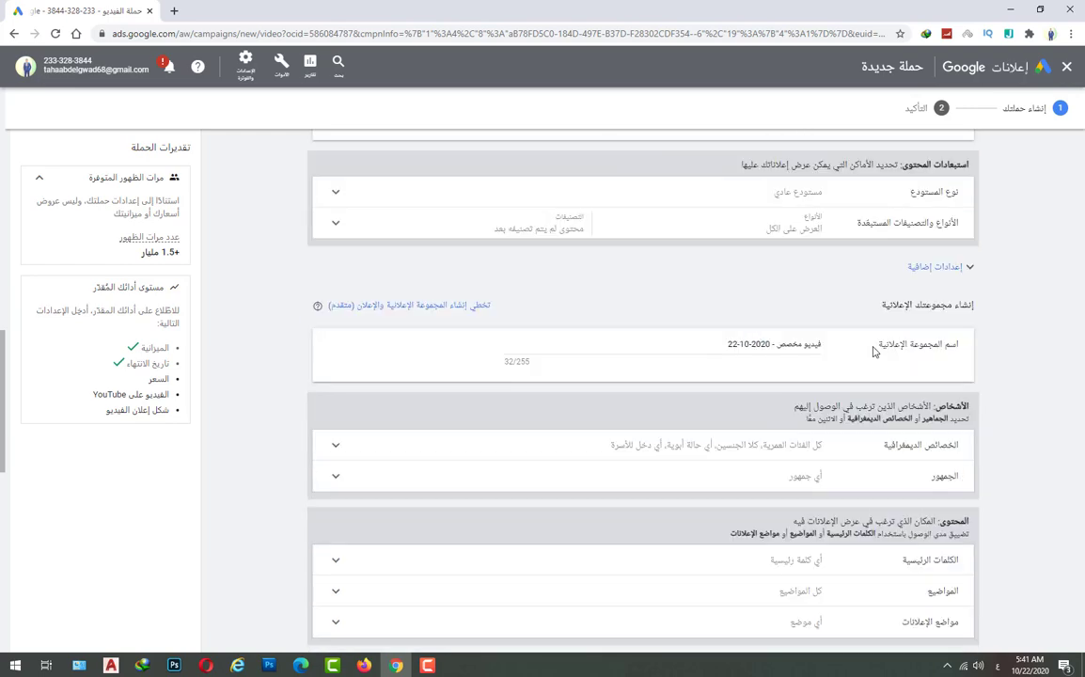
pyautogui.click(919, 273)
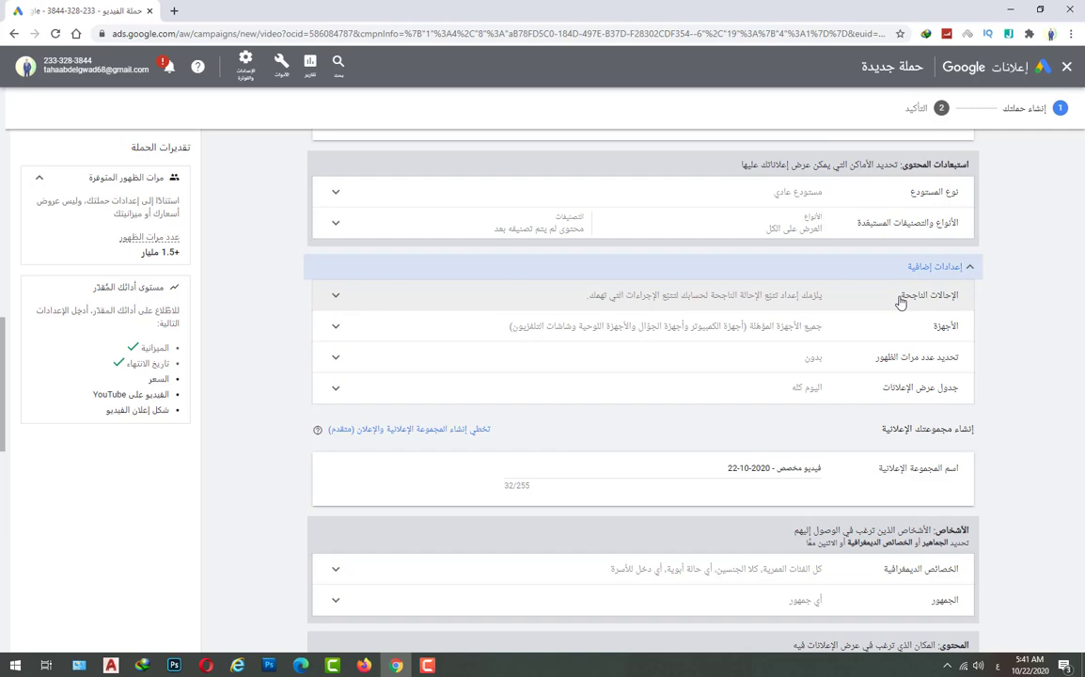
pyautogui.click(900, 302)
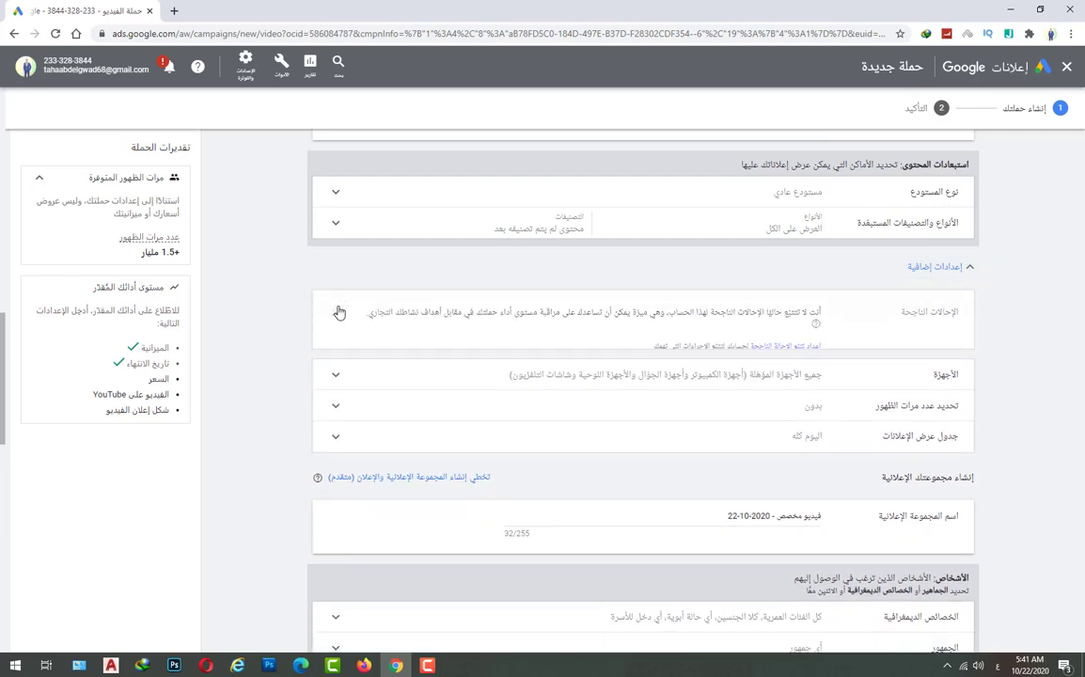
pyautogui.click(340, 312)
# Switch the devices (الأجهزة) setting to specific device targeting with all device types included, and collapse the section.
pyautogui.click(848, 329)
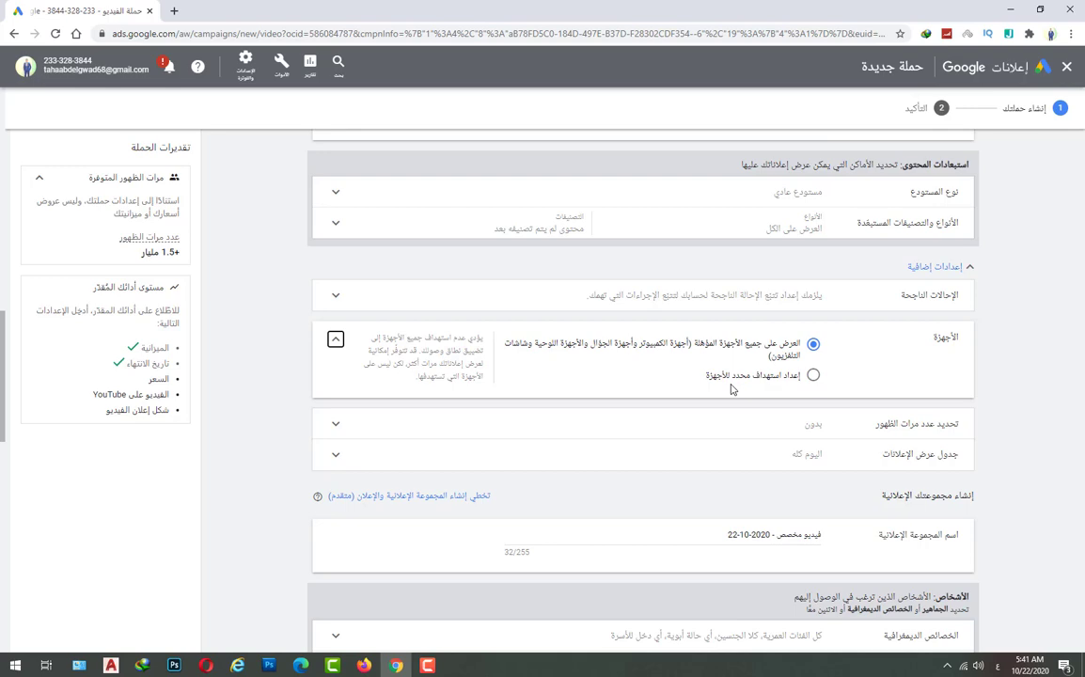
pyautogui.click(813, 376)
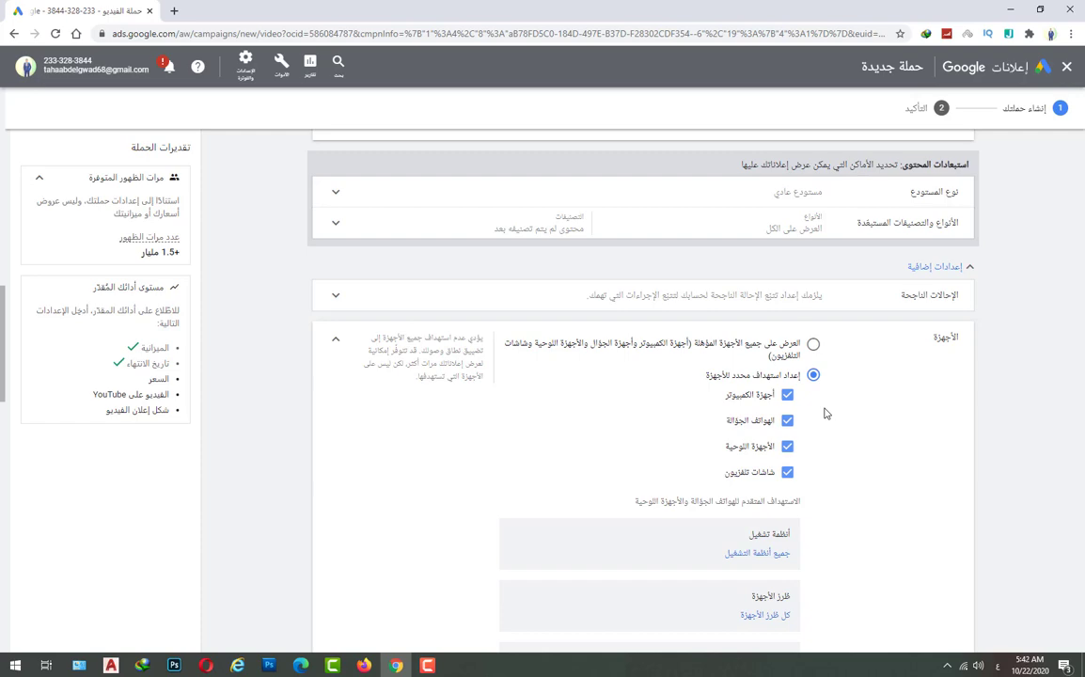
pyautogui.click(338, 338)
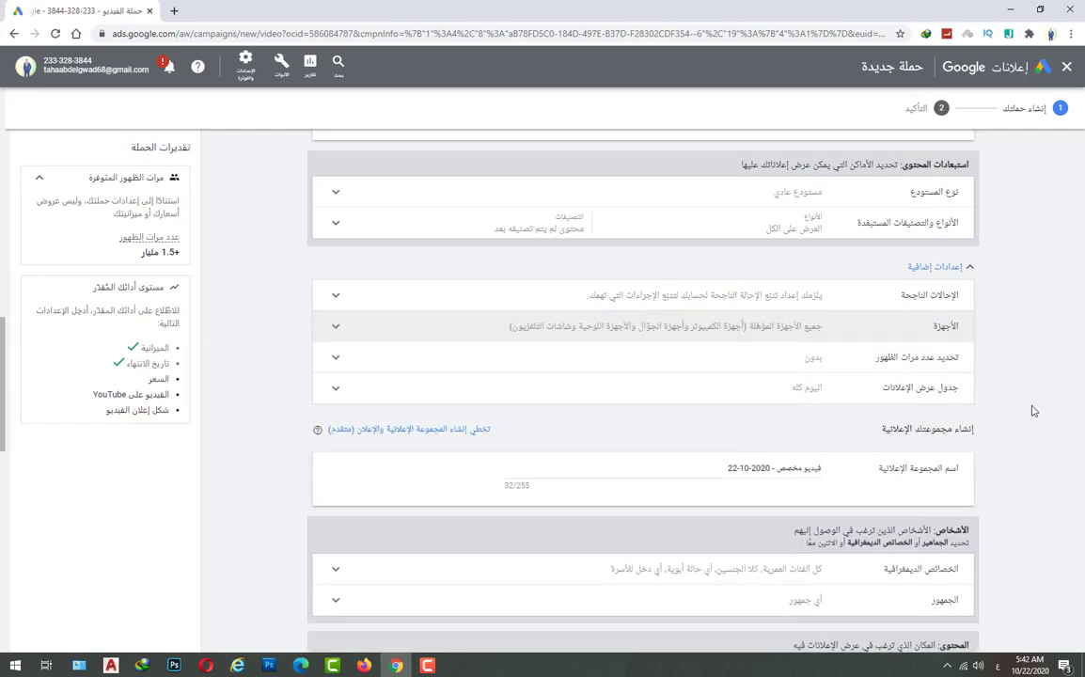
# Review the frequency capping options (تحديد عدد مرات الظهور) against the campaign's bidding strategy, and collapse the section again.
pyautogui.click(926, 365)
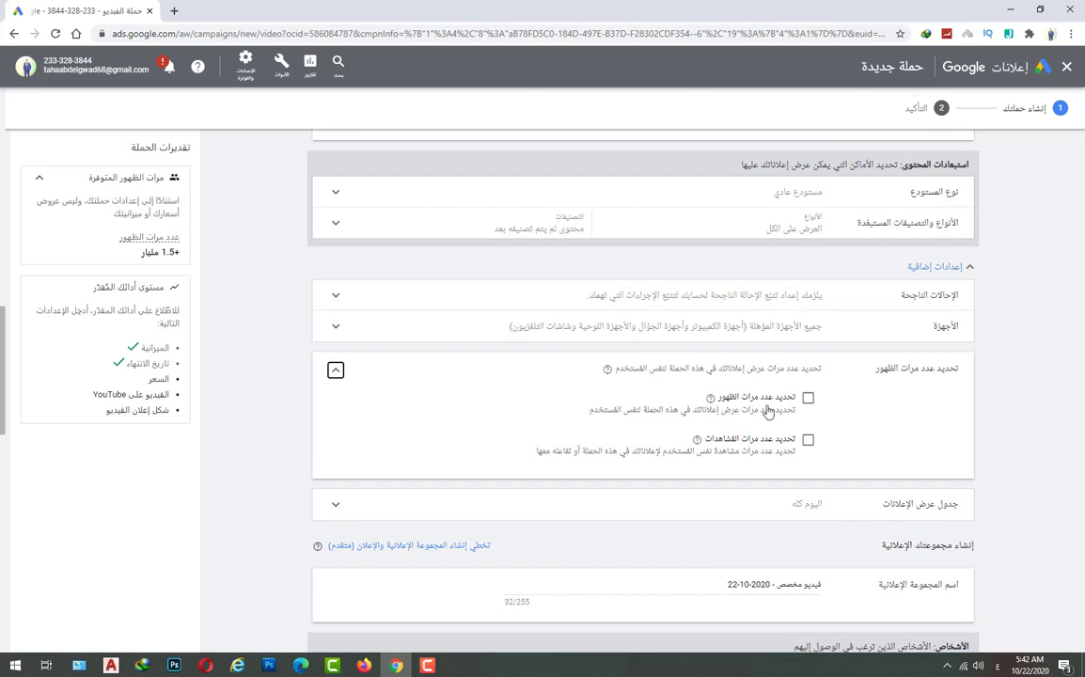
pyautogui.scroll(15, 795, 423)
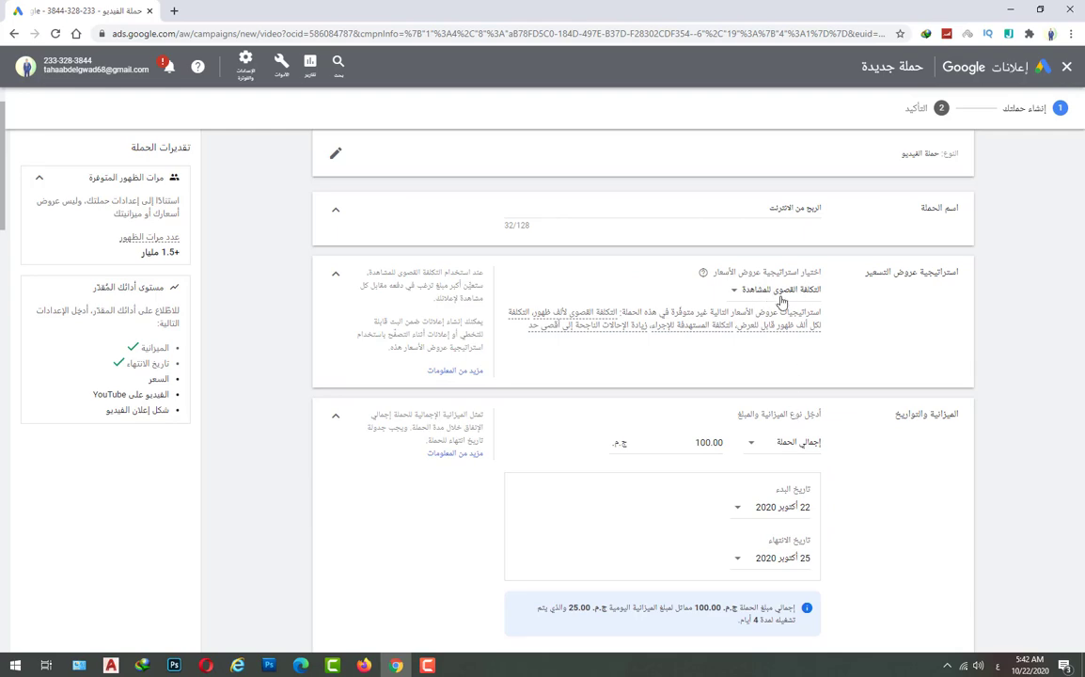
pyautogui.scroll(-15, 780, 301)
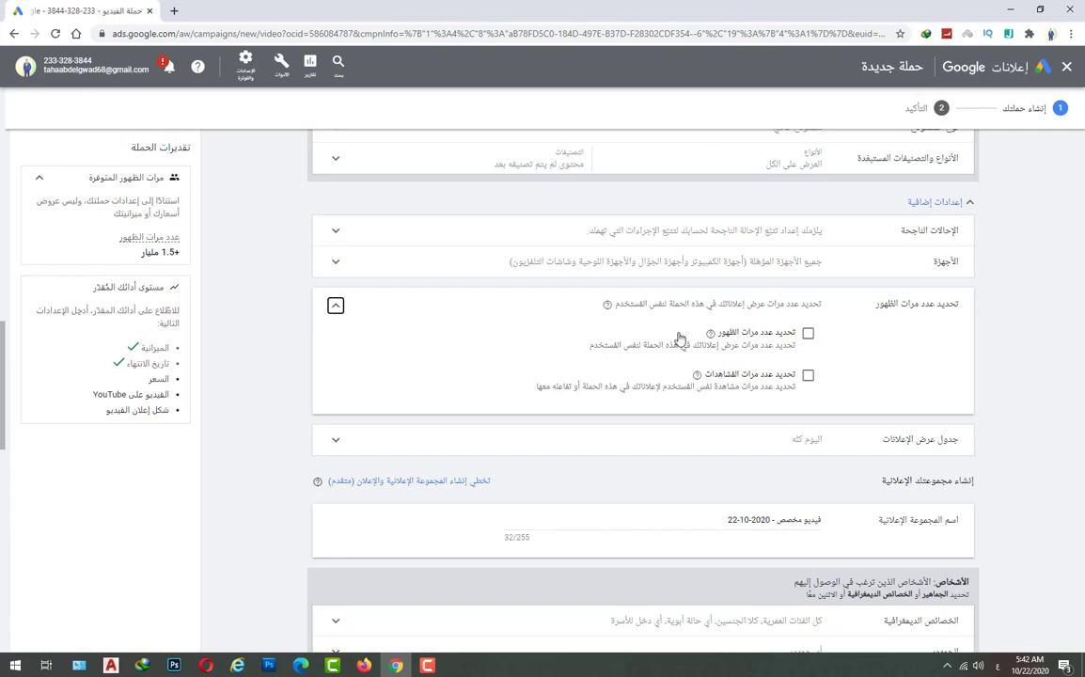
pyautogui.click(335, 306)
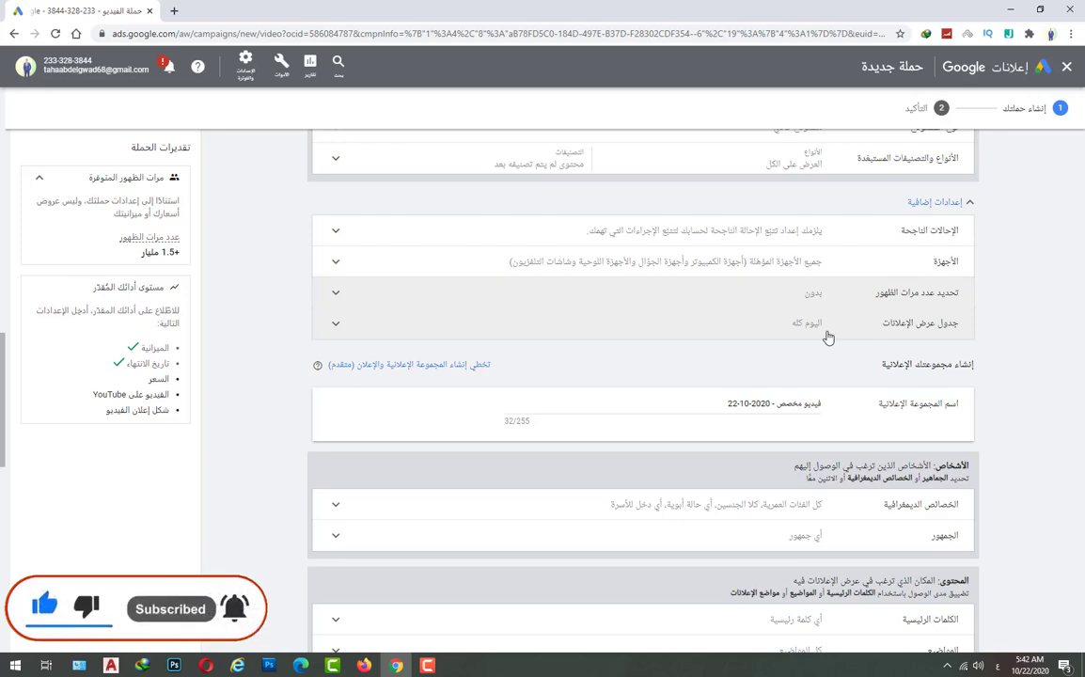
# Rename the ad group as "فيديو مخصص - جمهور" by replacing the date in its name.
pyautogui.scroll(-2, 827, 336)
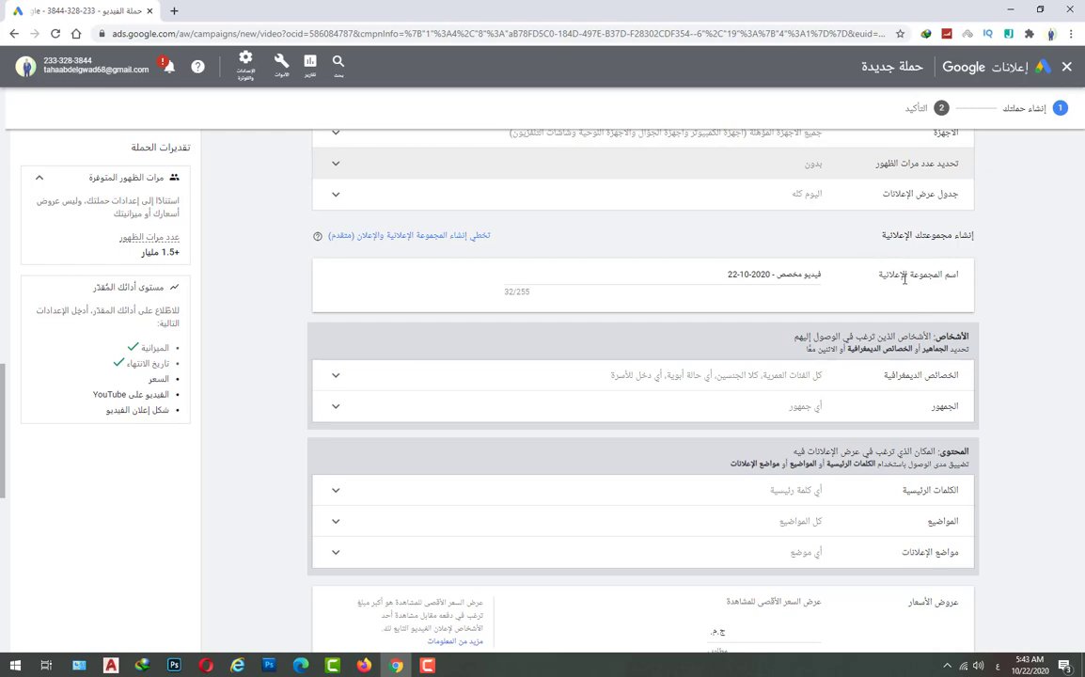
pyautogui.moveTo(728, 274); pyautogui.dragTo(751, 275)
pyautogui.click(752, 274)
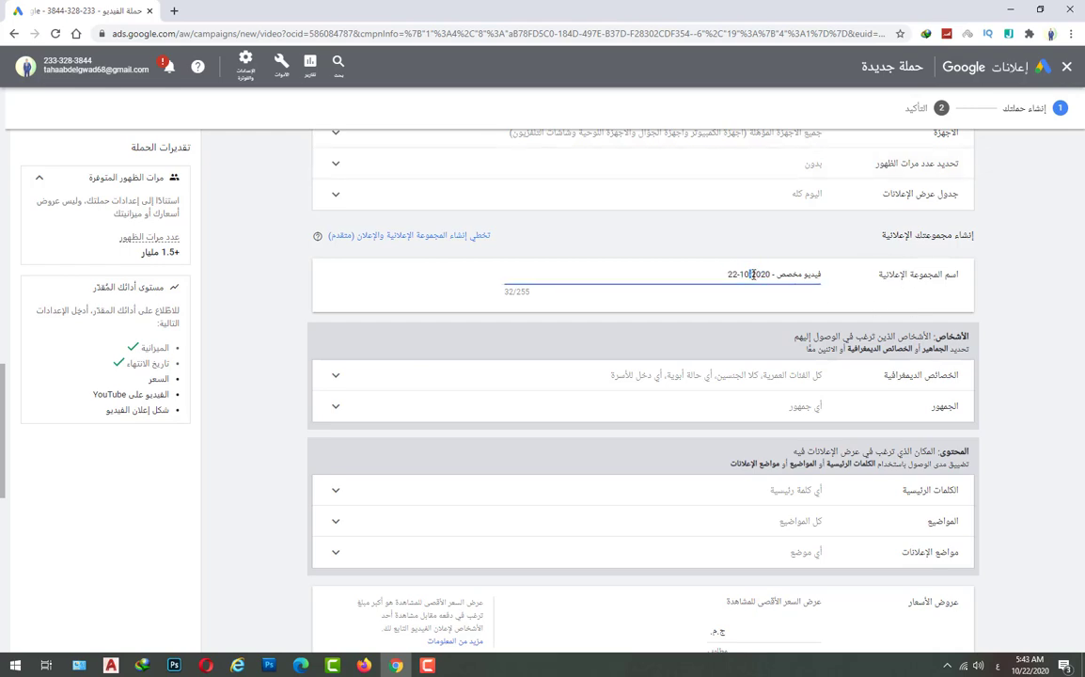
pyautogui.hotkey('ctrl', 'a')
pyautogui.click(769, 274)
pyautogui.moveTo(769, 274); pyautogui.dragTo(712, 274)
pyautogui.write('جمهور')
pyautogui.click(1013, 227)
# Exclude the 55–64, 65 and over, and unknown age groups from the ad group's demographics, and collapse the section.
pyautogui.scroll(-2, 1012, 228)
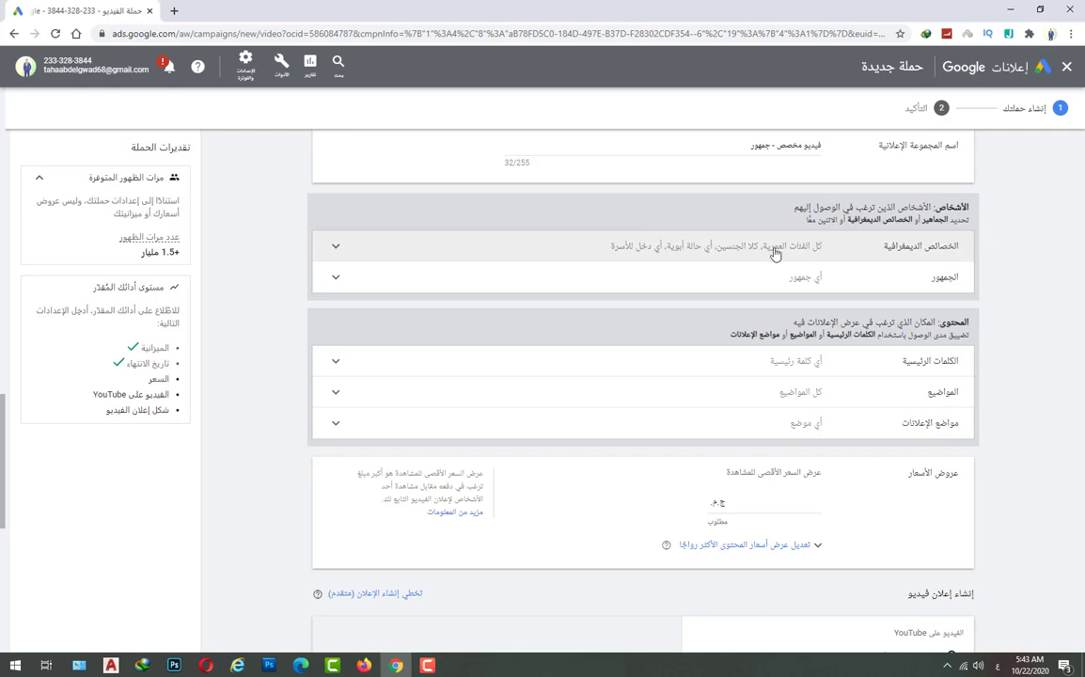
pyautogui.click(456, 253)
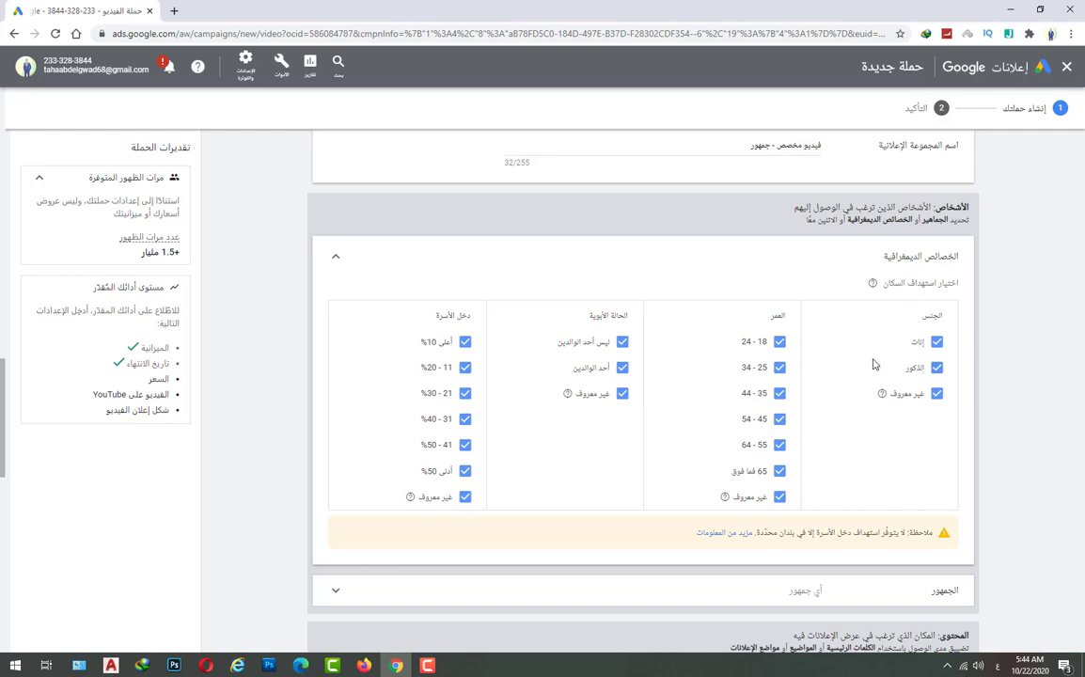
pyautogui.scroll(-1, 724, 322)
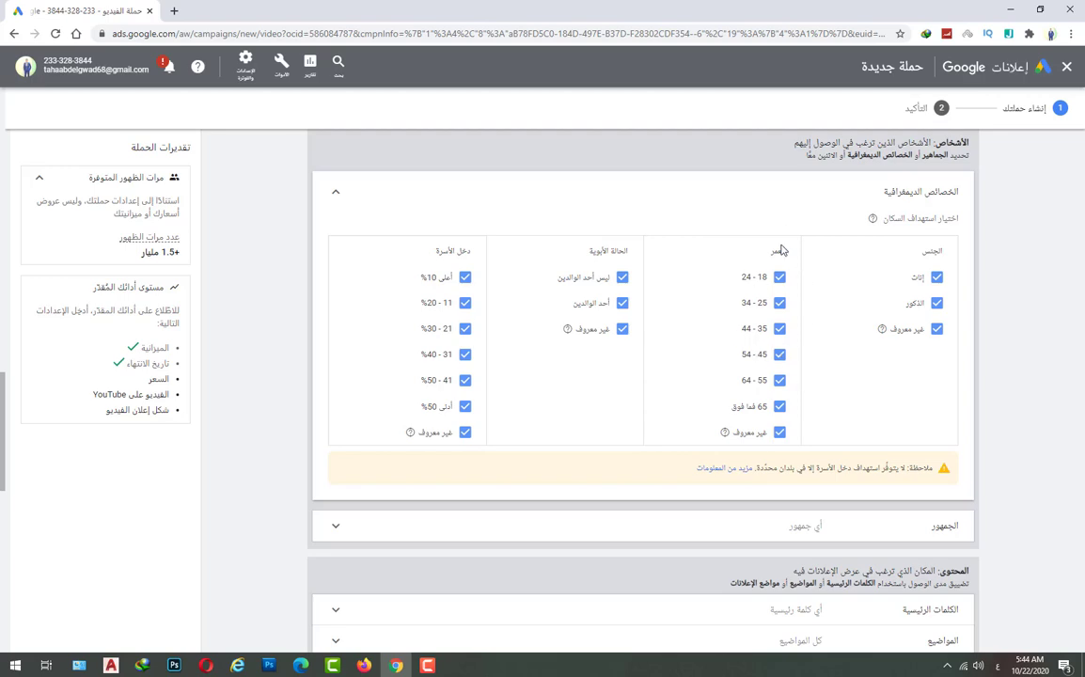
pyautogui.click(780, 379)
pyautogui.click(780, 406)
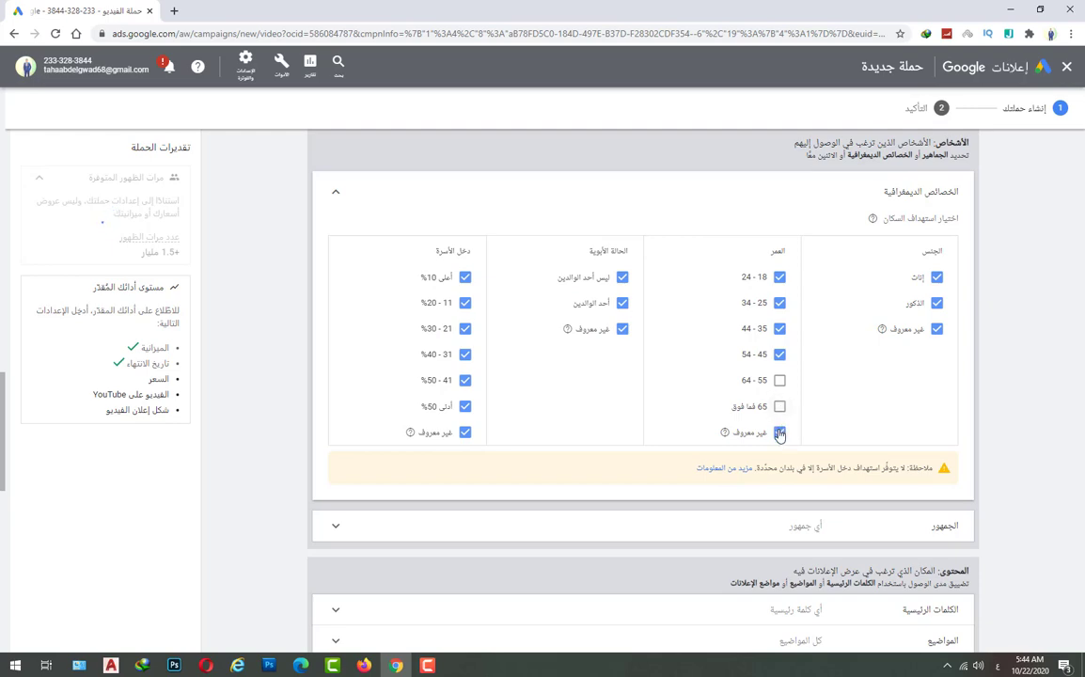
pyautogui.click(779, 431)
pyautogui.click(336, 192)
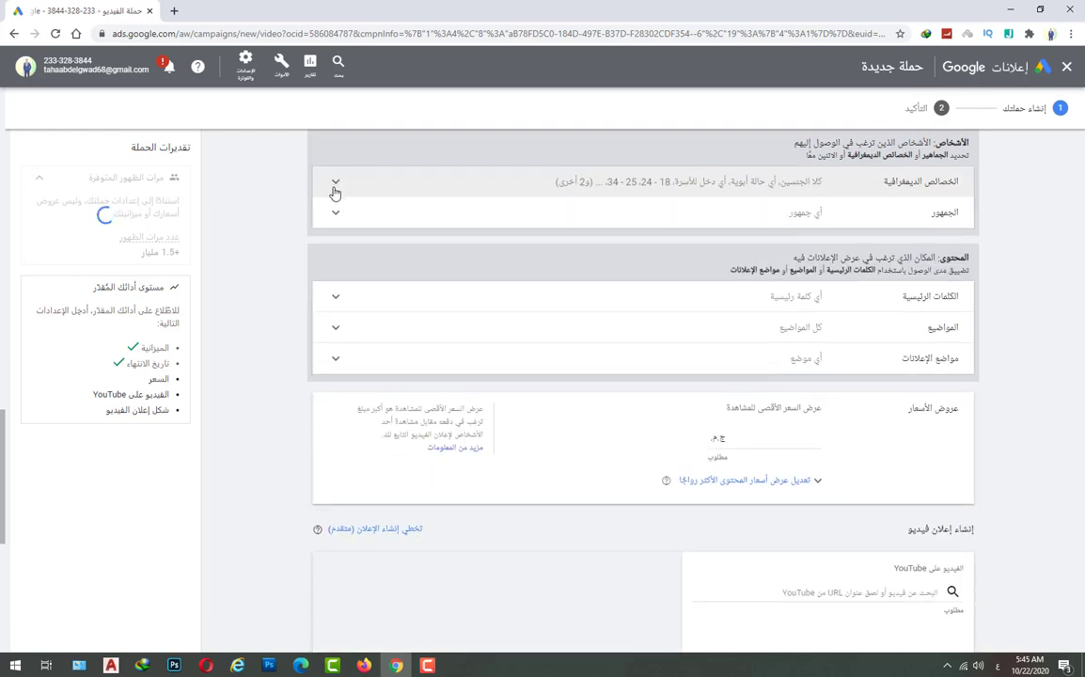
# Browse the audience's interests and habits (اهتماماتهم وعاداتهم) and add the affinity audience food and dining (طعام ومأكولات).
pyautogui.click(824, 214)
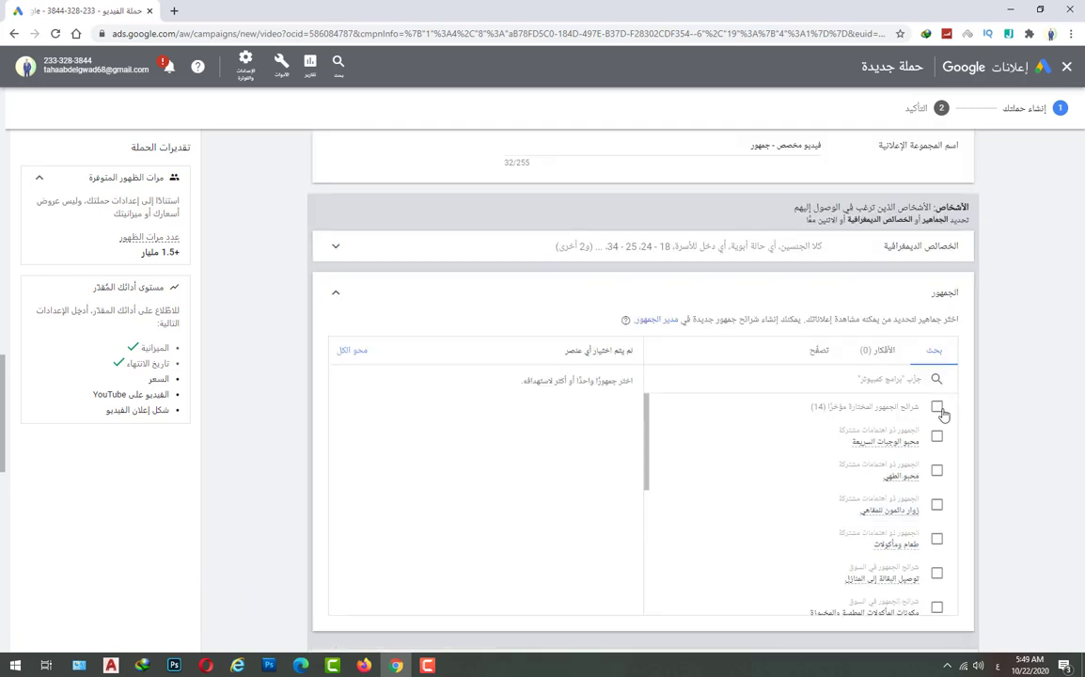
pyautogui.click(819, 352)
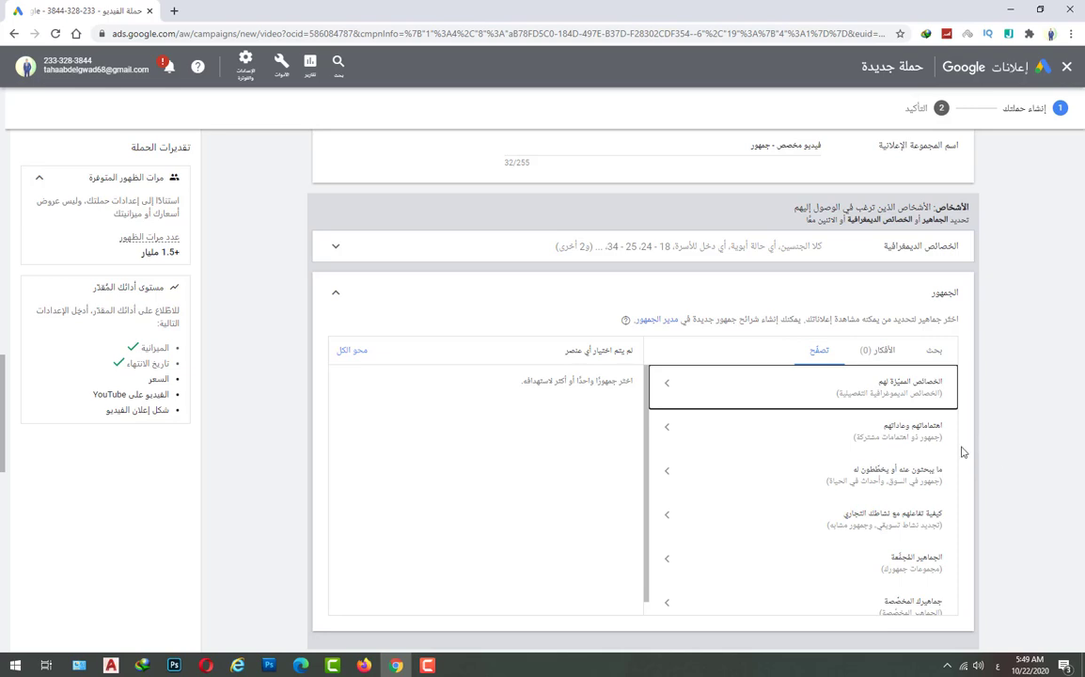
pyautogui.click(893, 439)
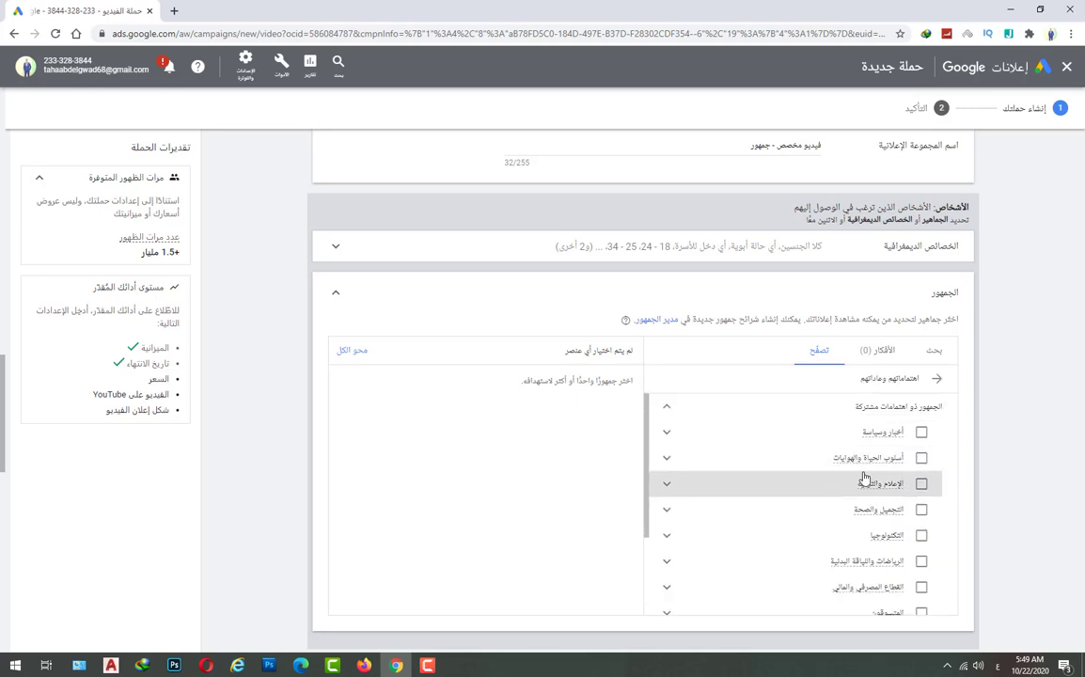
pyautogui.moveTo(858, 462)
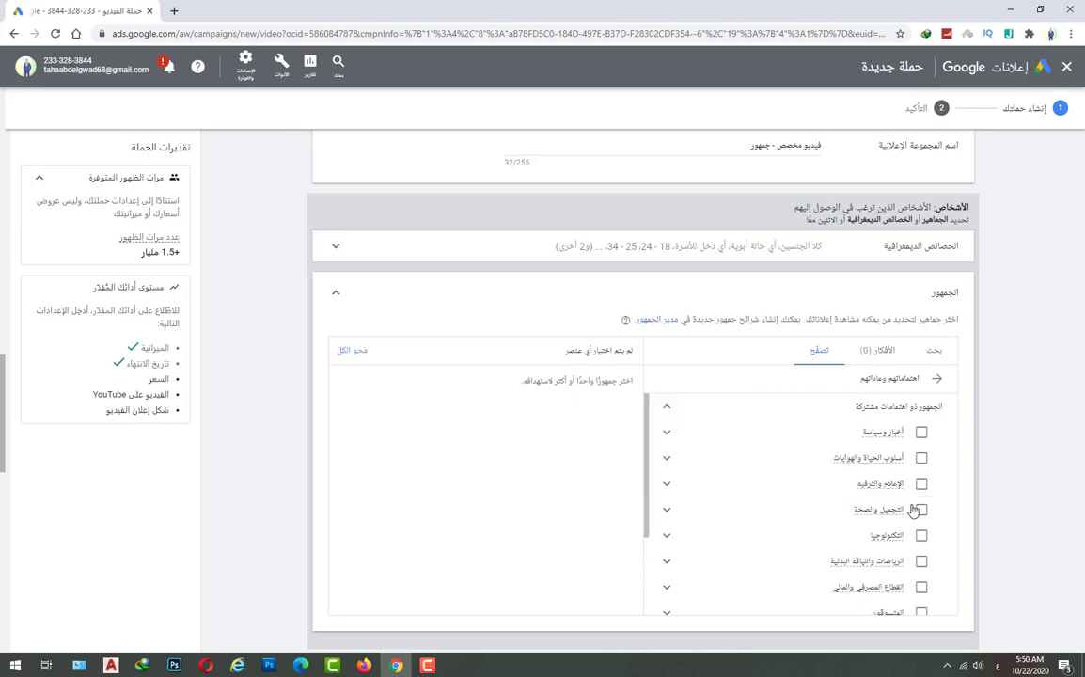
pyautogui.scroll(-1, 908, 509)
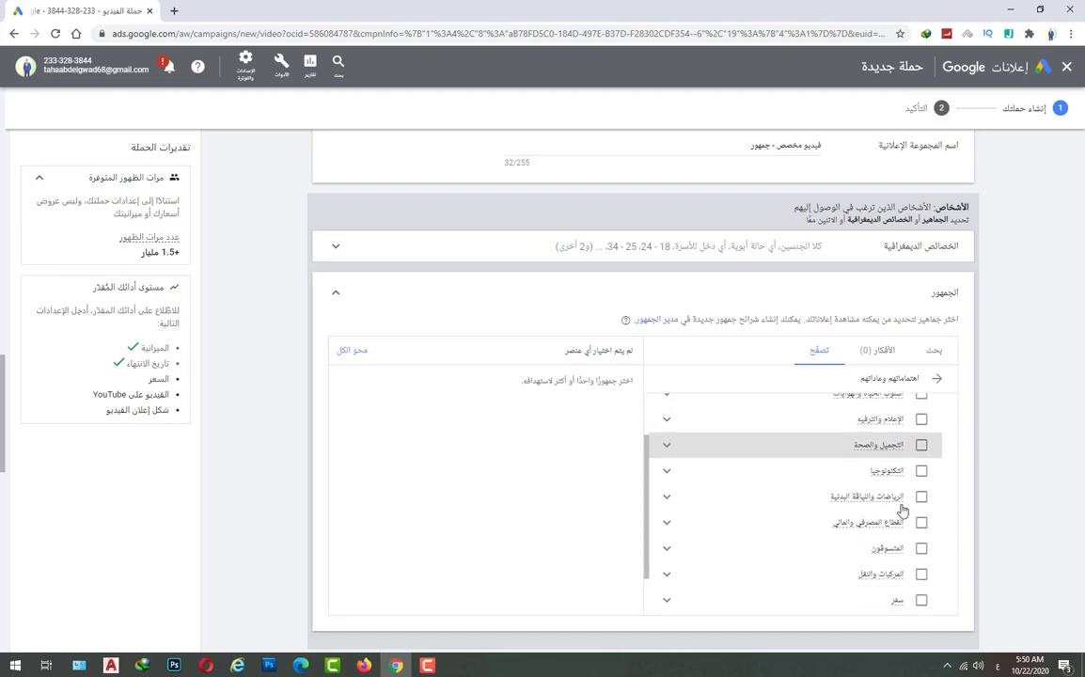
pyautogui.scroll(-1, 892, 508)
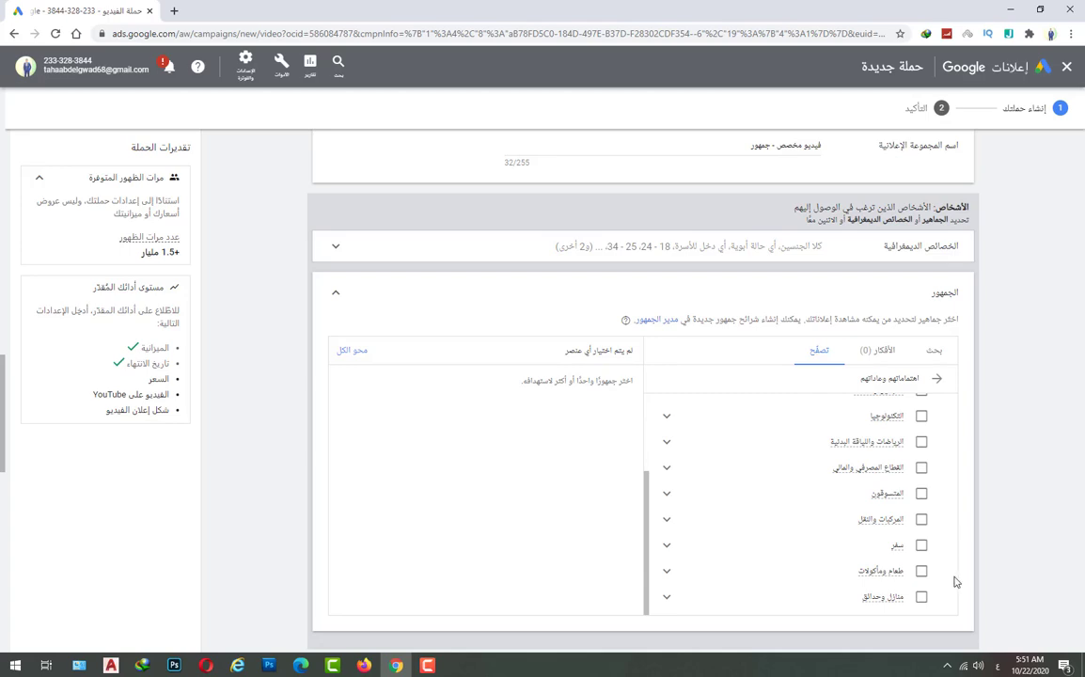
pyautogui.click(921, 572)
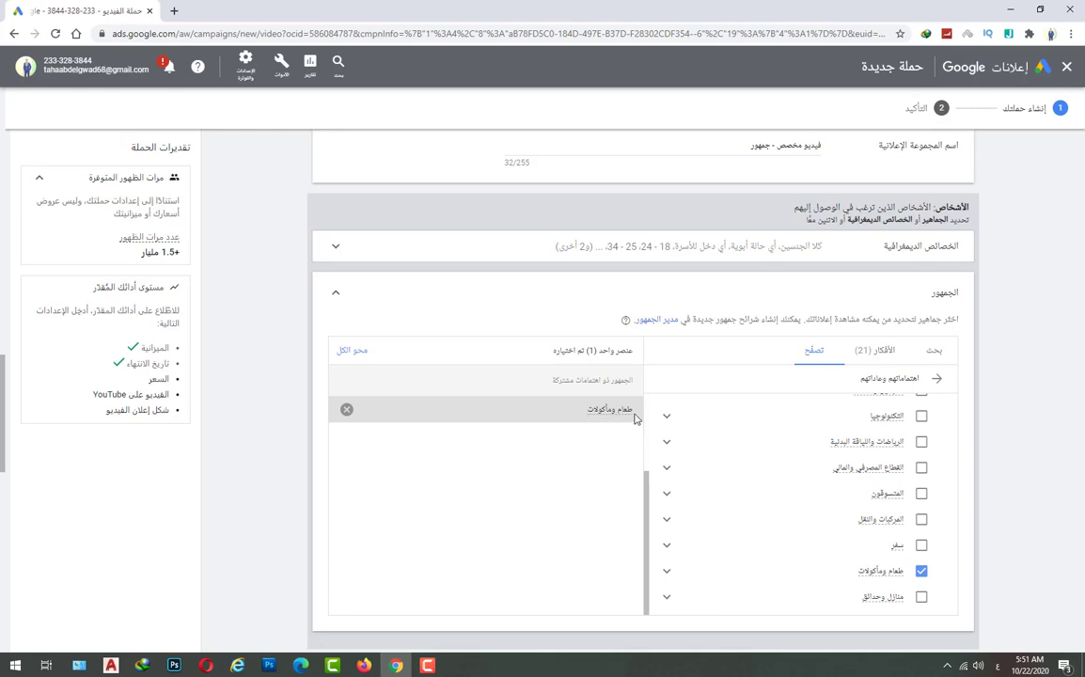
# Add pizza (بيتزا), baked goods (مخبوزات), quick-prep food lovers (محبو الأكلات السريعة التحضير), and sweets and chocolate (الحلوى والشوكولاتة) from the audience ideas.
pyautogui.click(882, 351)
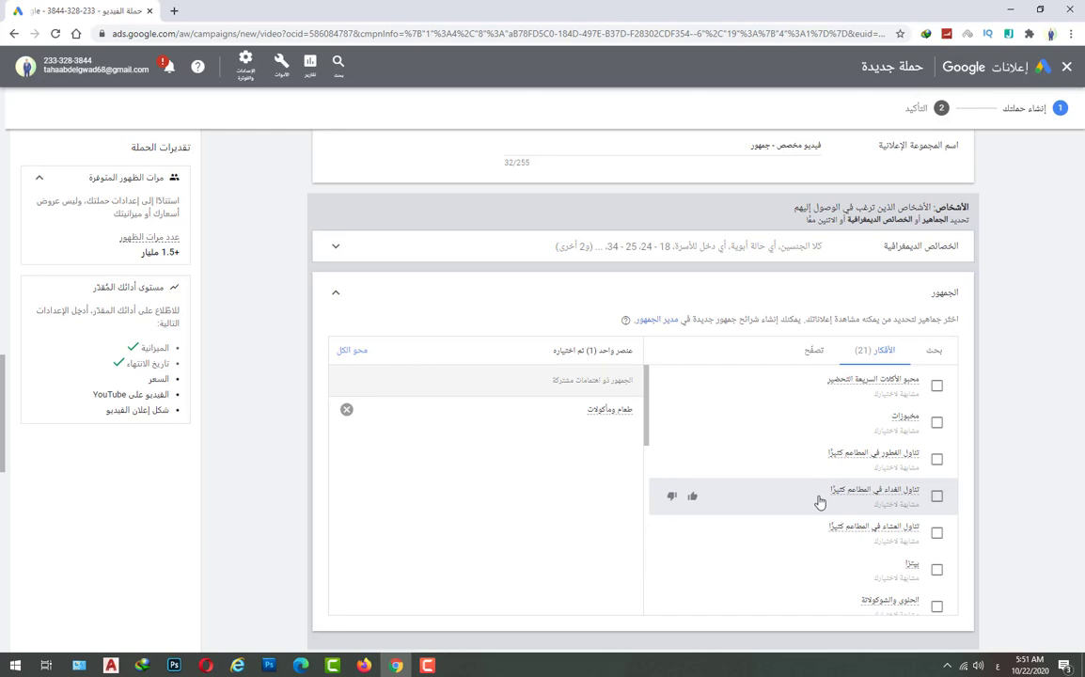
pyautogui.click(937, 570)
pyautogui.click(937, 425)
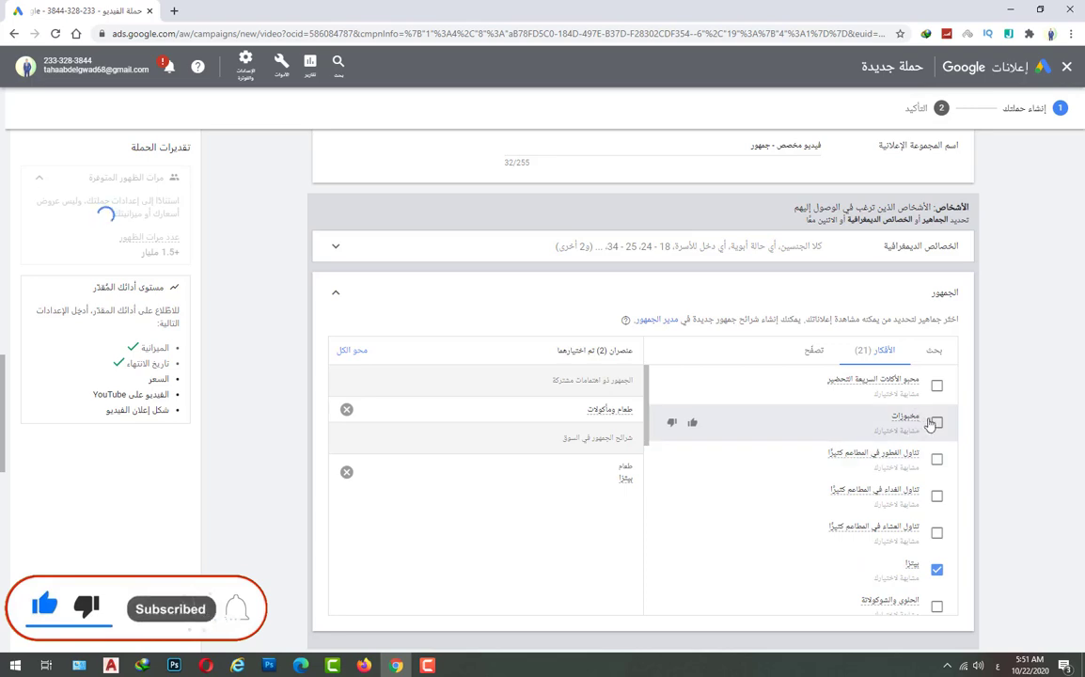
pyautogui.click(937, 386)
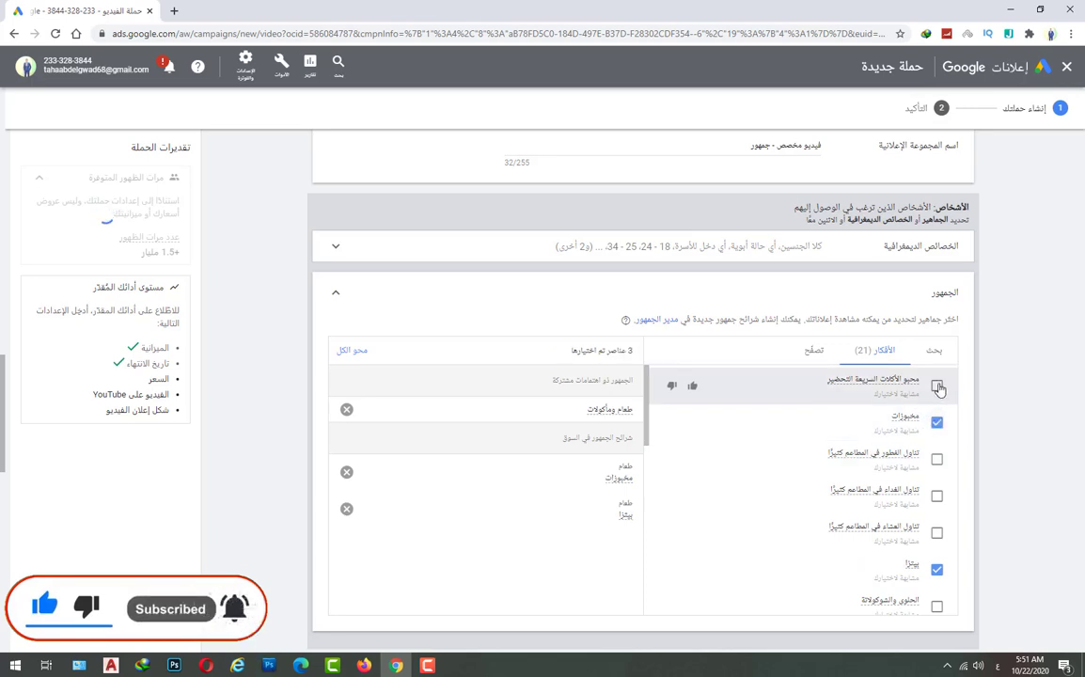
pyautogui.scroll(-1, 941, 423)
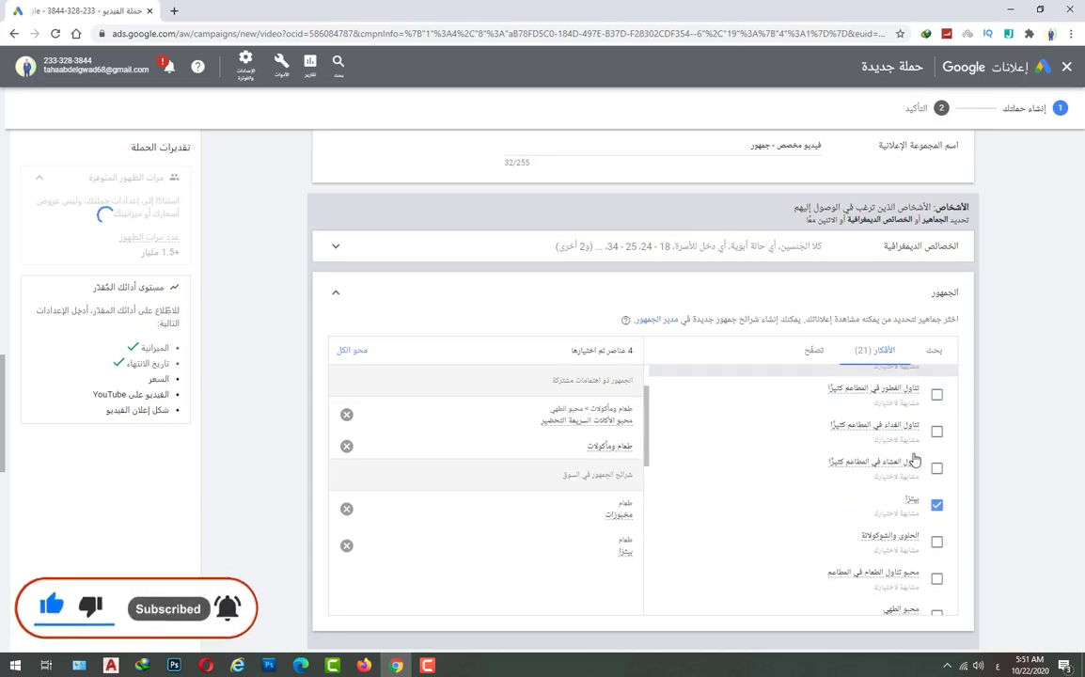
pyautogui.click(938, 545)
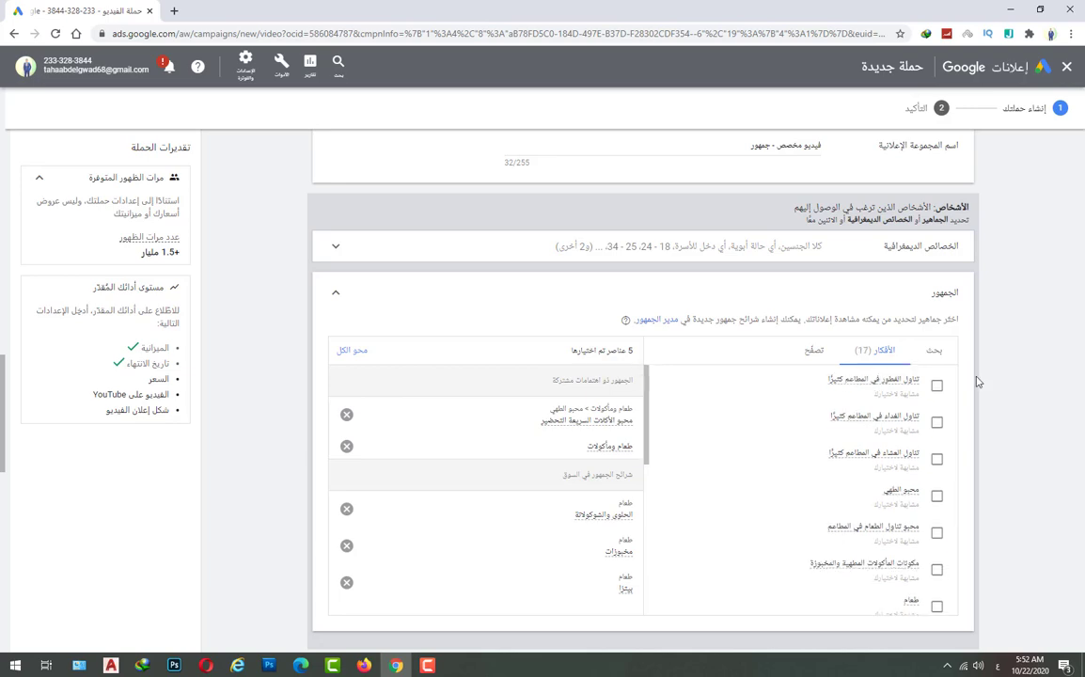
# Add frequent restaurant lunch diners (تناول الغداء في المطاعم كثيرًا) and in-market food (طعام) from the recently chosen audience segments, and collapse the section.
pyautogui.click(934, 350)
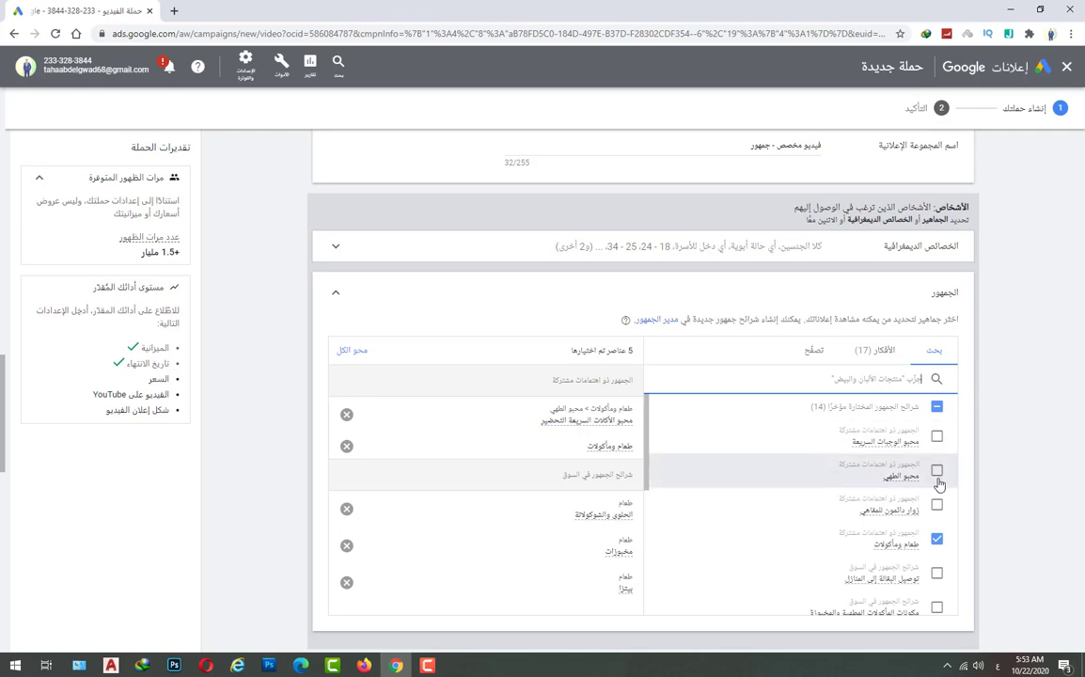
pyautogui.scroll(-2, 902, 508)
pyautogui.click(937, 548)
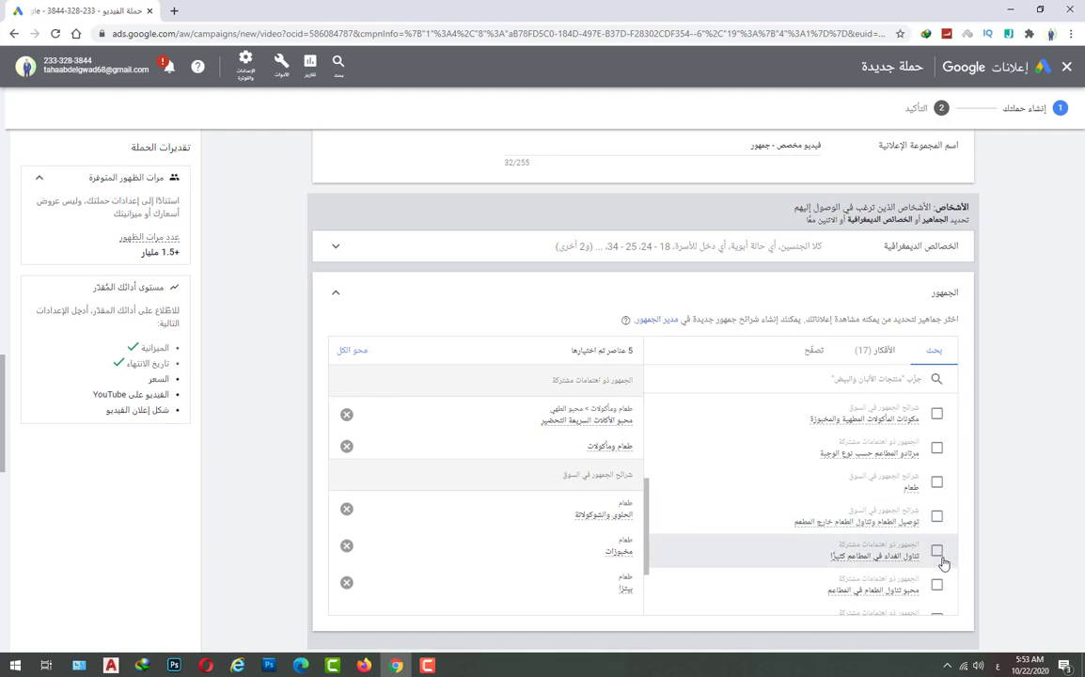
pyautogui.click(944, 485)
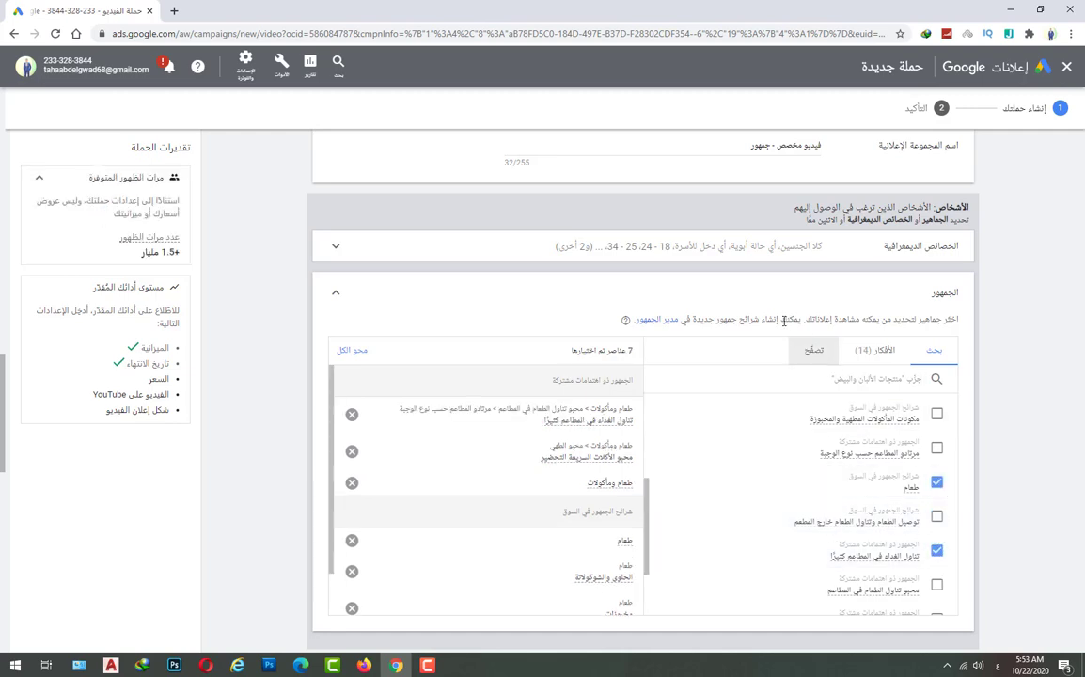
pyautogui.scroll(3, 851, 433)
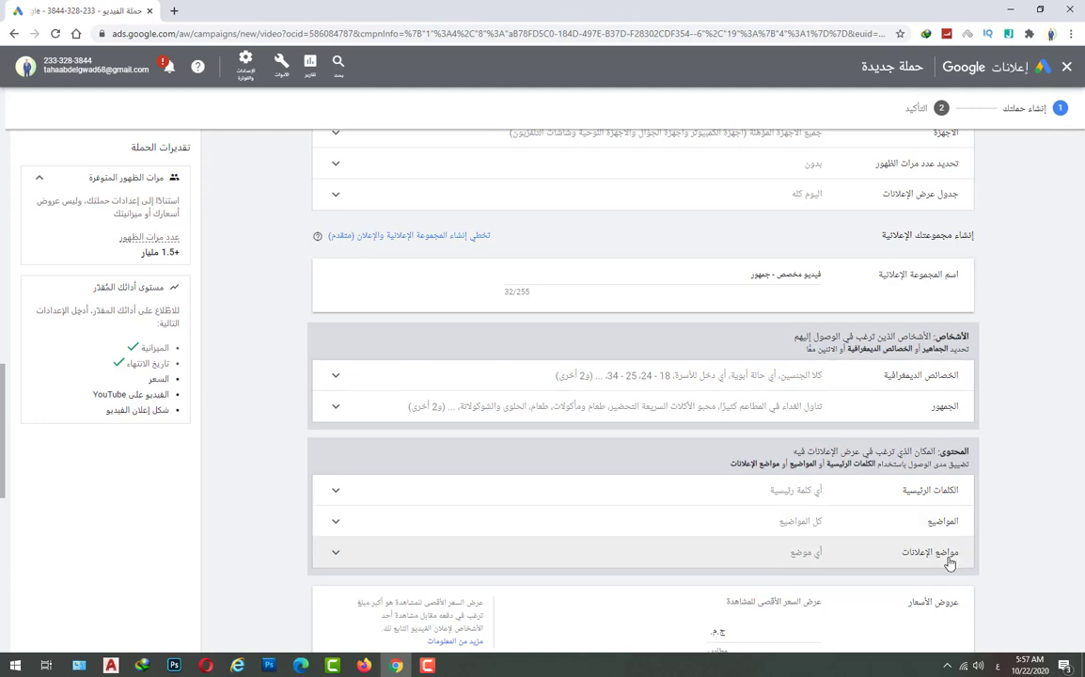
# Get keyword ideas (الكلمات الرئيسية) for the product or service "طريقة عمل البتزا" and look through the suggestions.
pyautogui.scroll(-3, 950, 562)
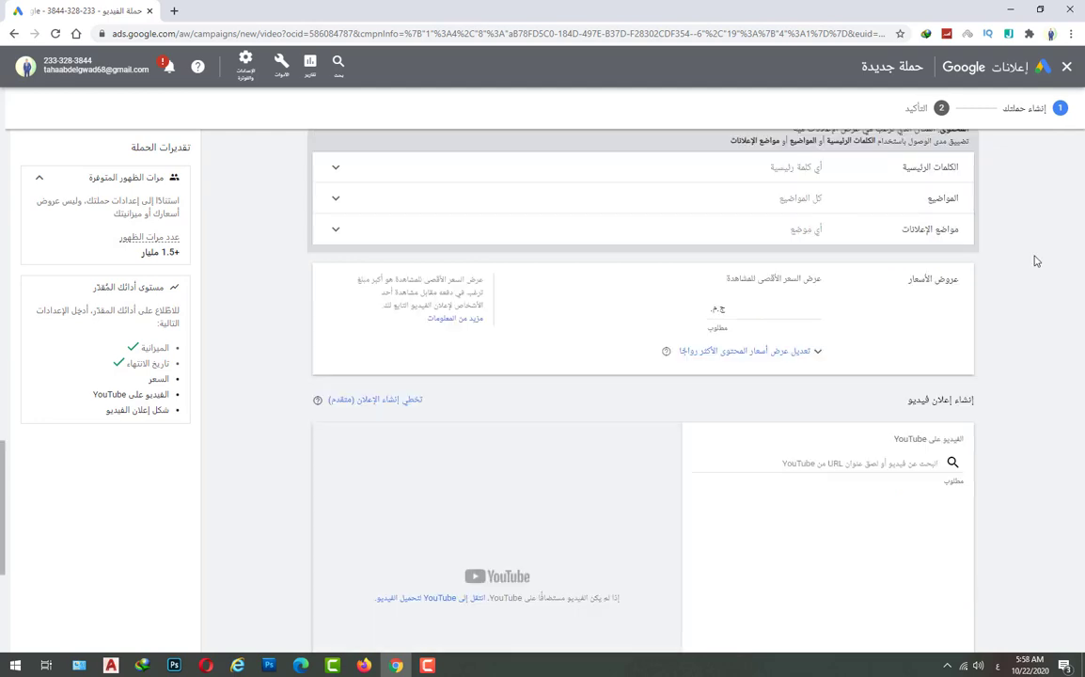
pyautogui.click(773, 170)
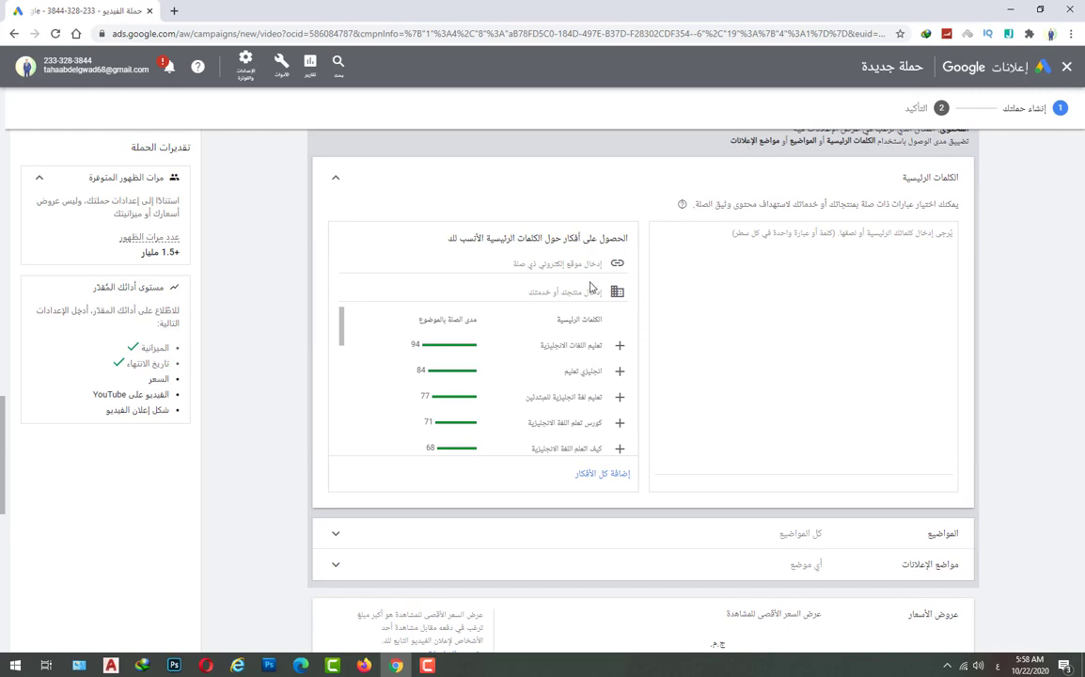
pyautogui.click(530, 292)
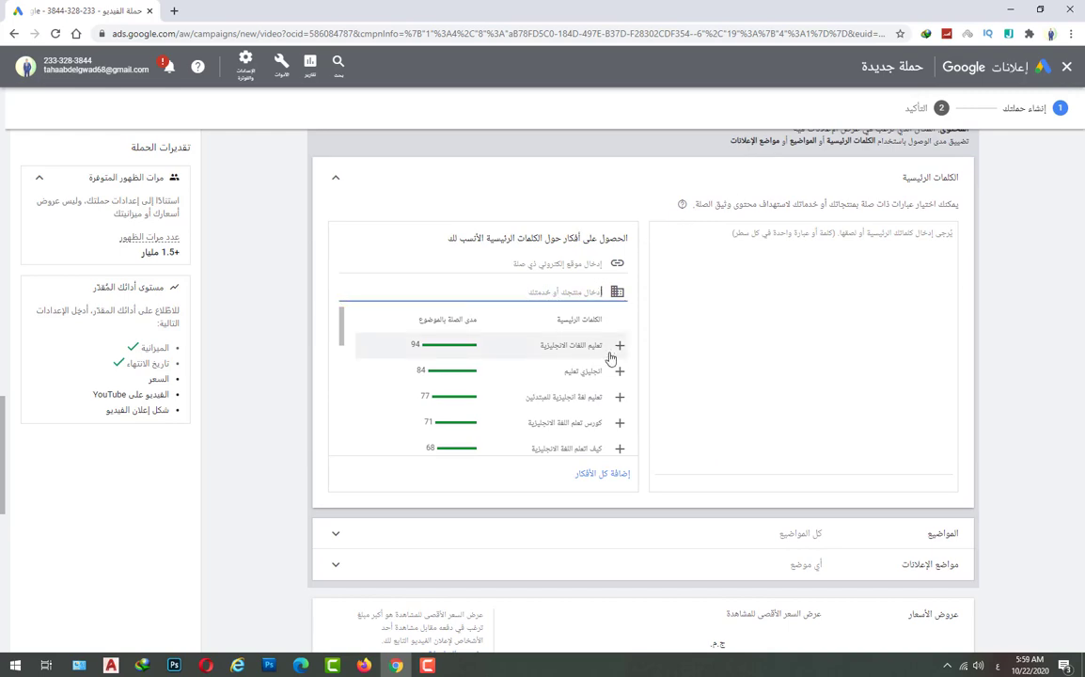
pyautogui.write('طريقة')
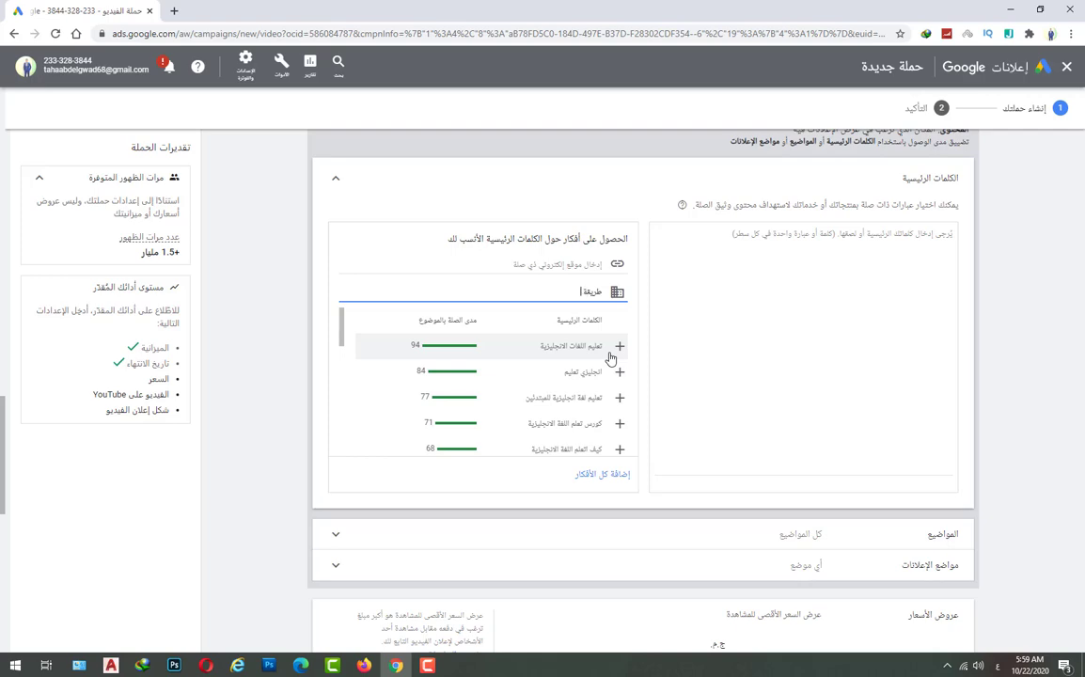
pyautogui.write(' عمل البتزا')
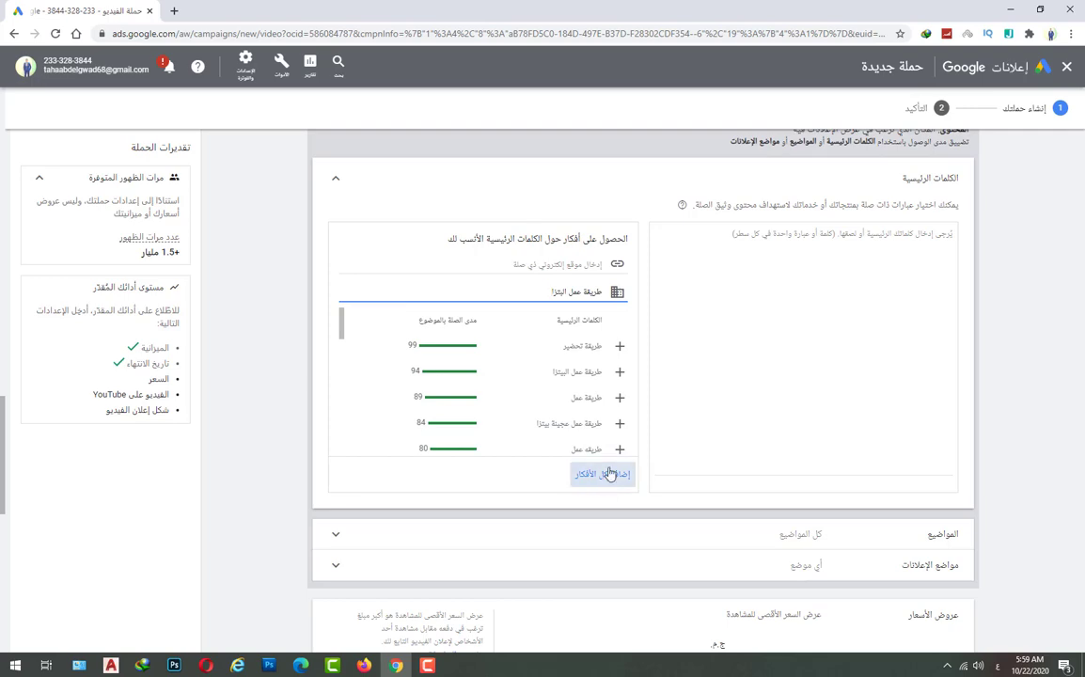
pyautogui.scroll(-3, 607, 400)
pyautogui.scroll(3, 606, 400)
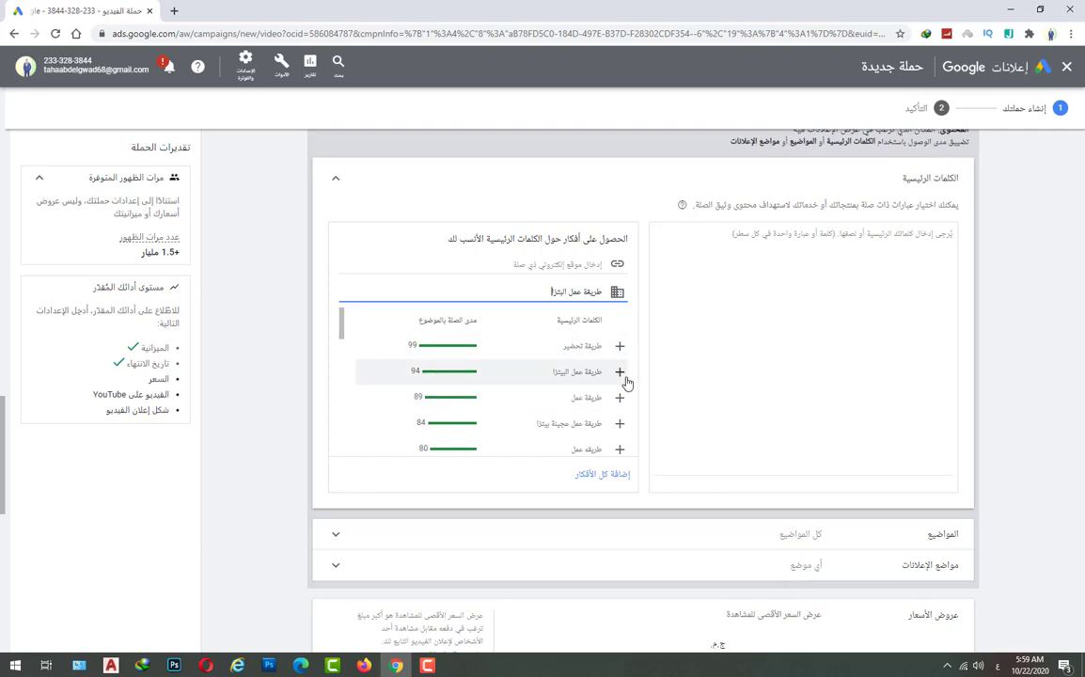
# Look over the ad group's audience (الجمهور) selection beside the keyword targeting, and collapse it again.
pyautogui.scroll(1, 601, 376)
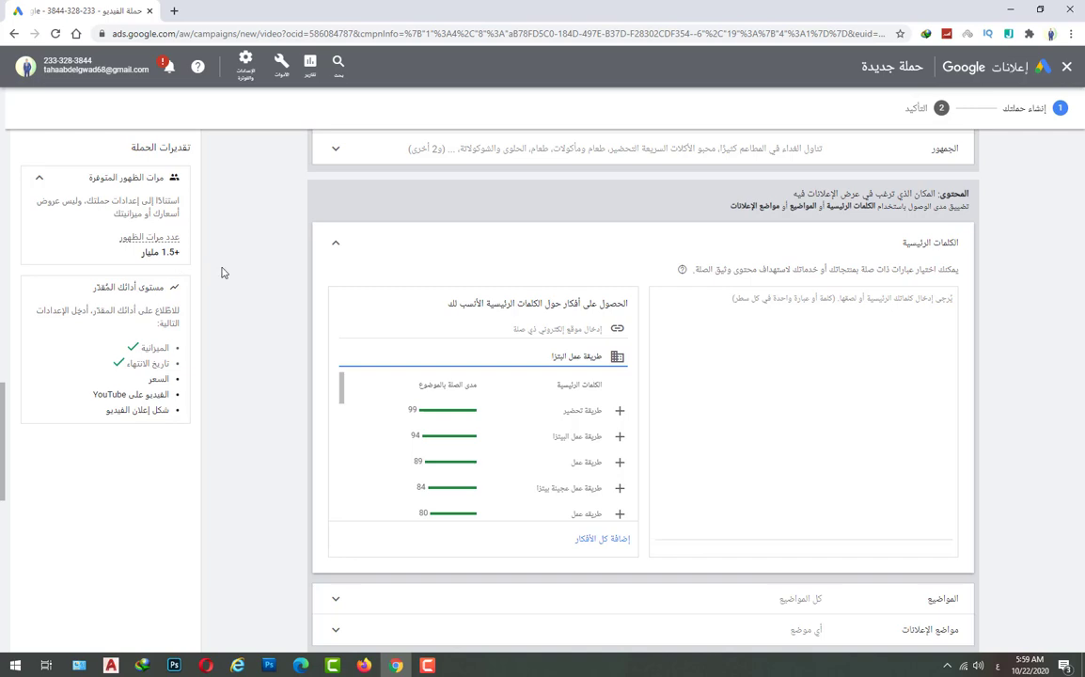
pyautogui.scroll(3, 226, 271)
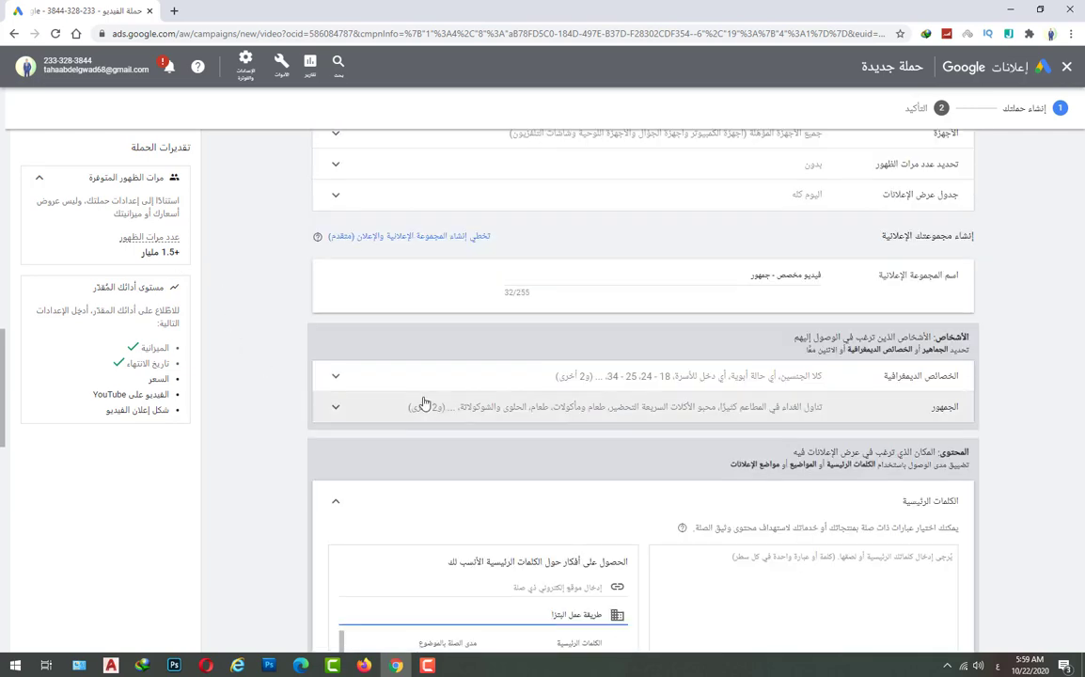
pyautogui.click(380, 406)
pyautogui.scroll(-1, 825, 445)
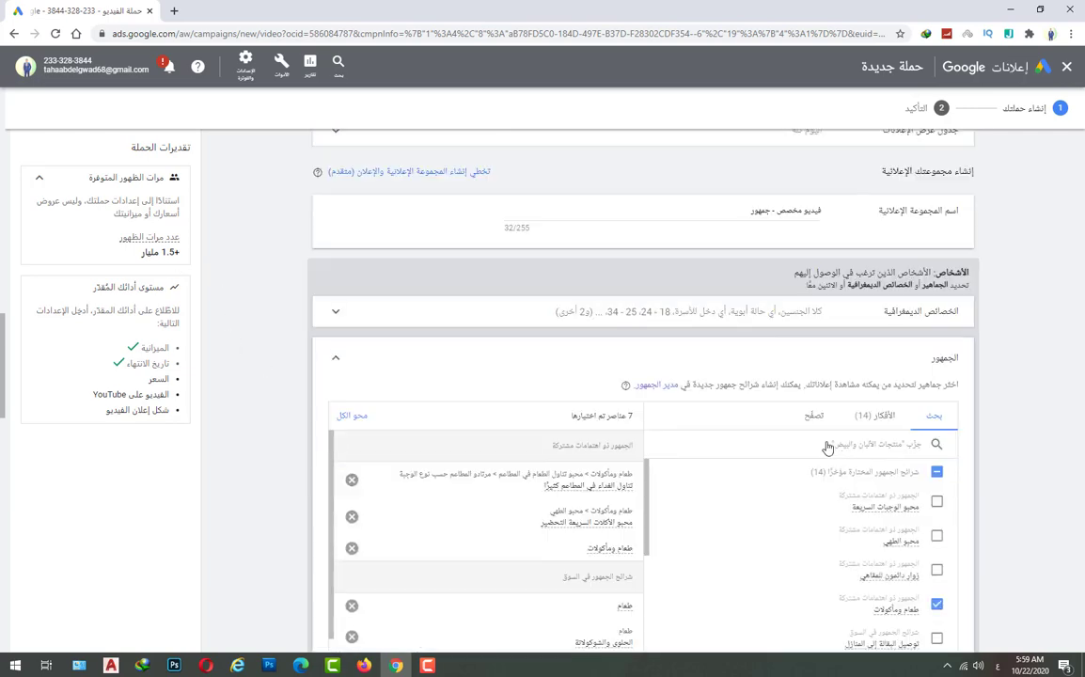
pyautogui.scroll(-1, 828, 458)
pyautogui.click(808, 285)
# Try adding the suggested keywords "طريقة تحضير", "طريقة عمل", "طريقه عمل" and "طريقة عمل بيتزا" to the ad group.
pyautogui.scroll(-1, 611, 433)
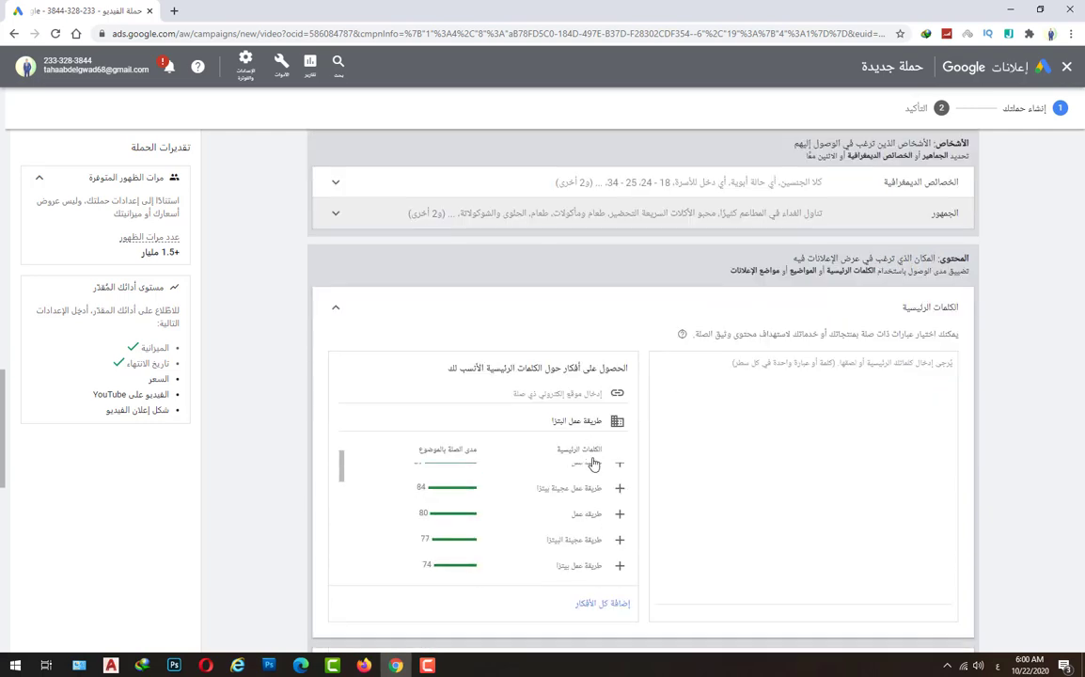
pyautogui.scroll(-1, 593, 489)
pyautogui.scroll(3, 501, 486)
pyautogui.scroll(-3, 503, 493)
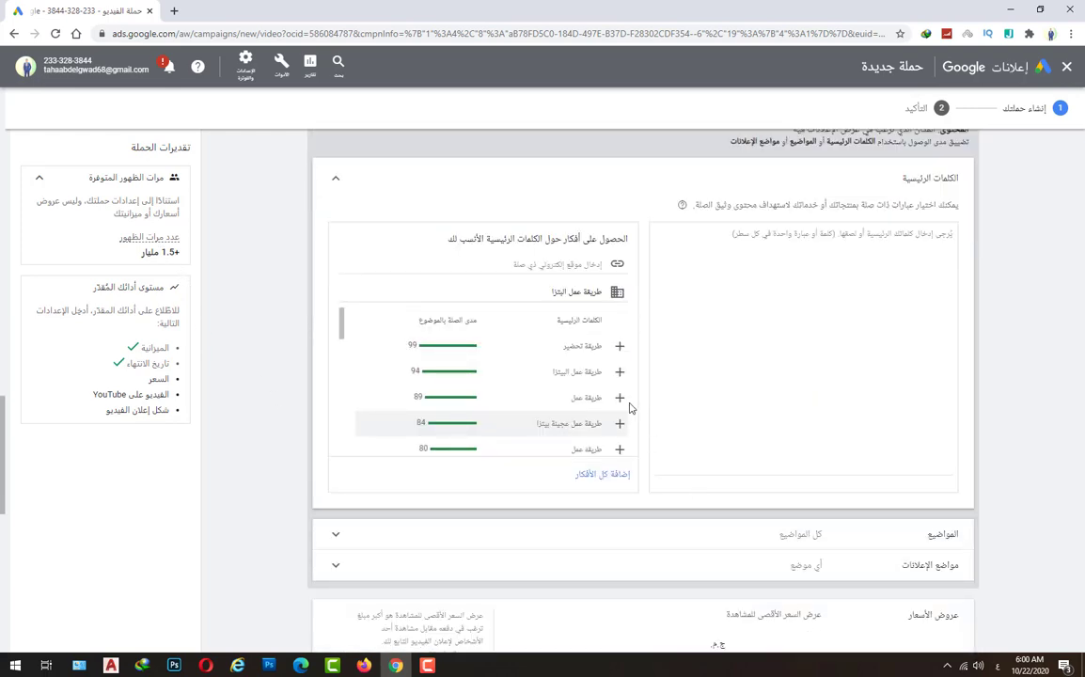
pyautogui.click(618, 347)
pyautogui.click(621, 376)
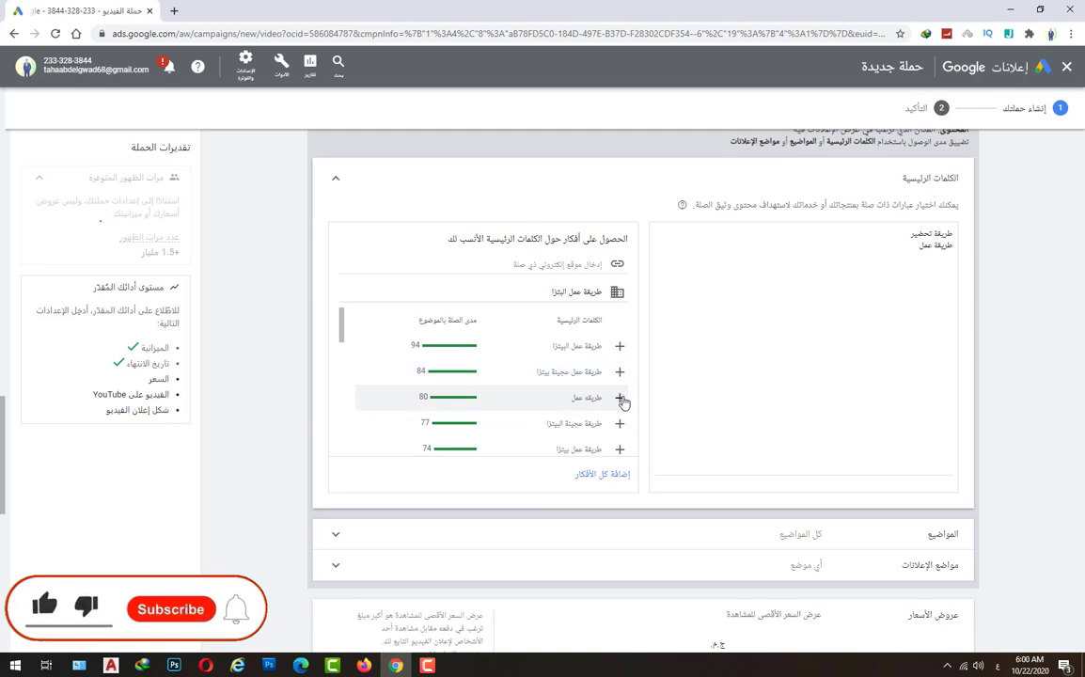
pyautogui.click(620, 401)
pyautogui.click(621, 424)
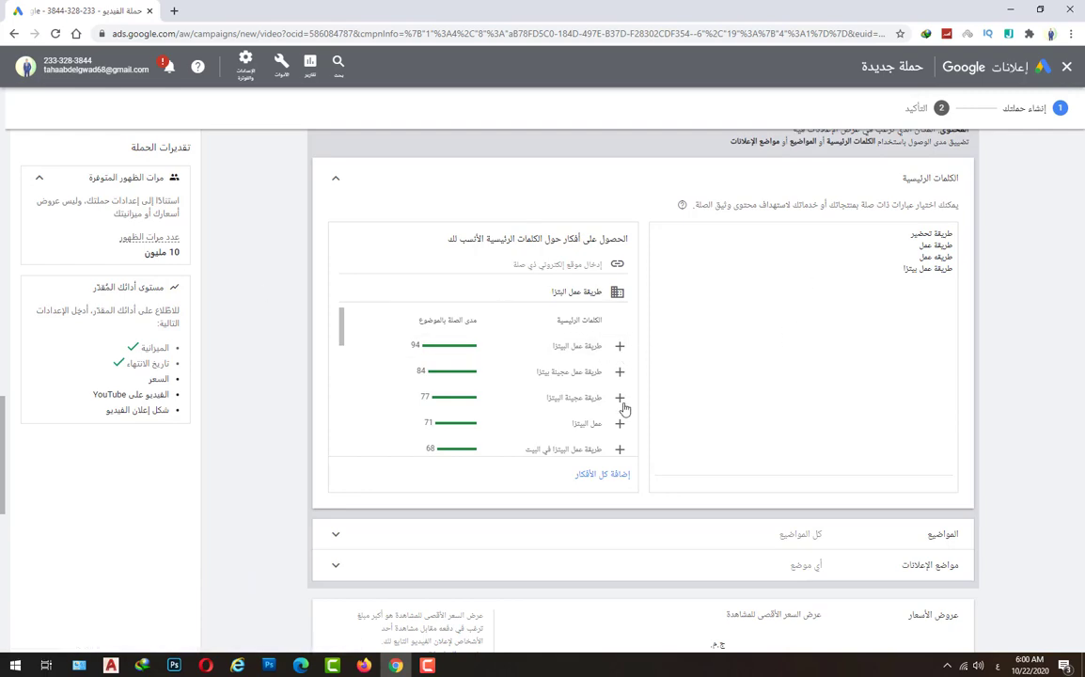
# Review the affinity and in-market segments chosen for the ad group's audience, and collapse the section.
pyautogui.scroll(2, 790, 379)
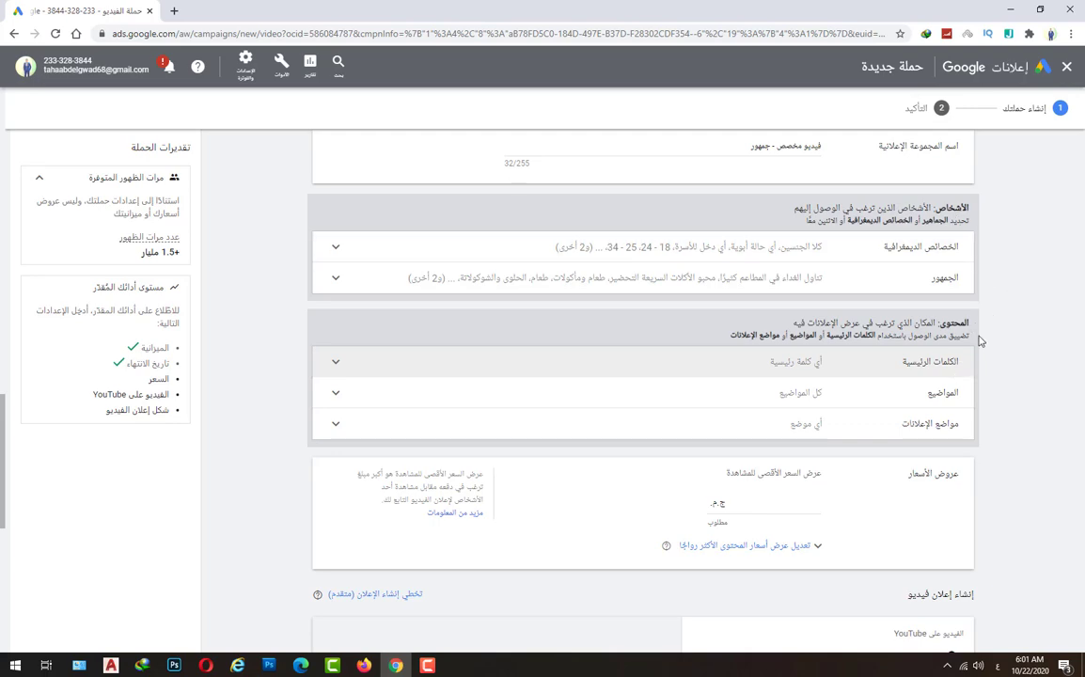
pyautogui.click(930, 283)
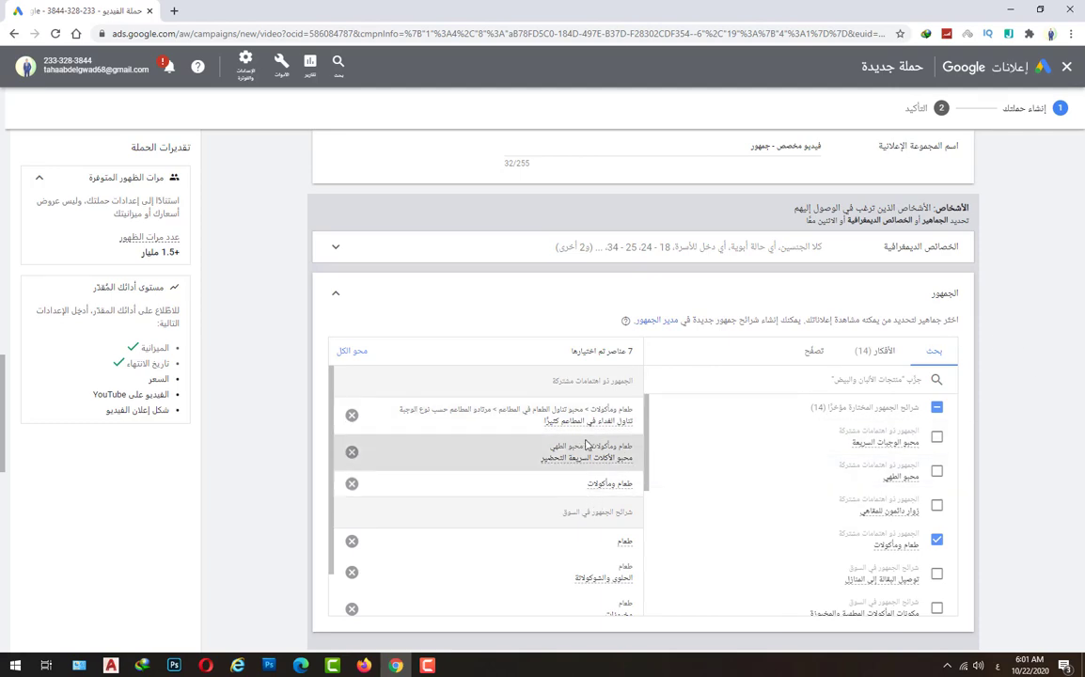
pyautogui.click(723, 300)
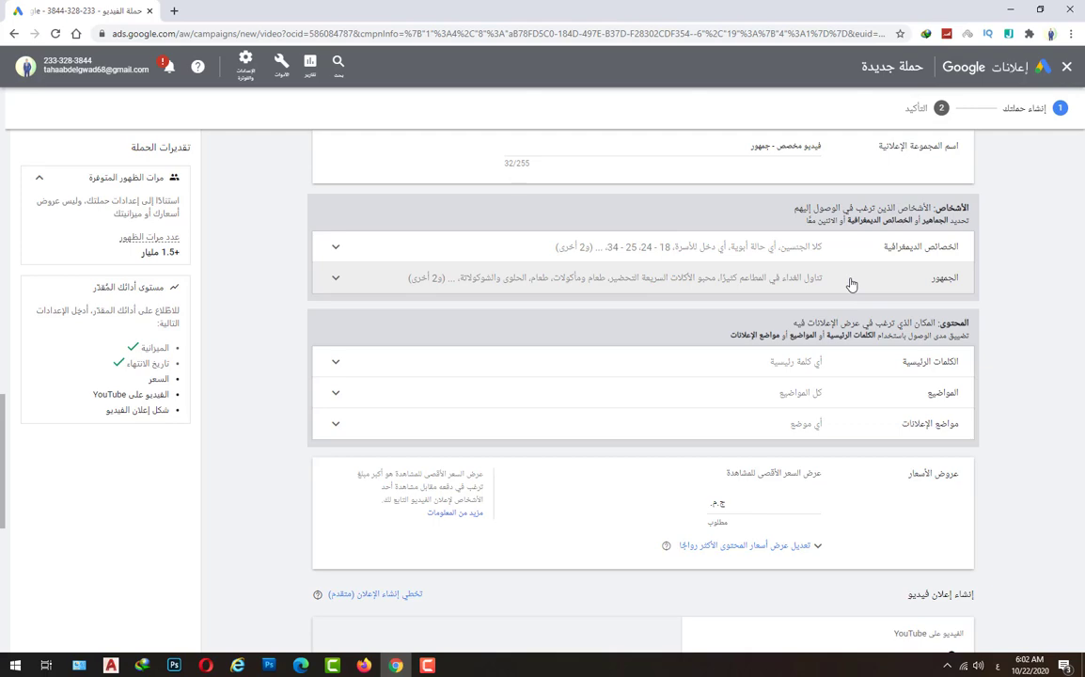
# Browse the topics (المواضيع) available for content targeting without selecting any, and collapse the section.
pyautogui.scroll(-2, 851, 284)
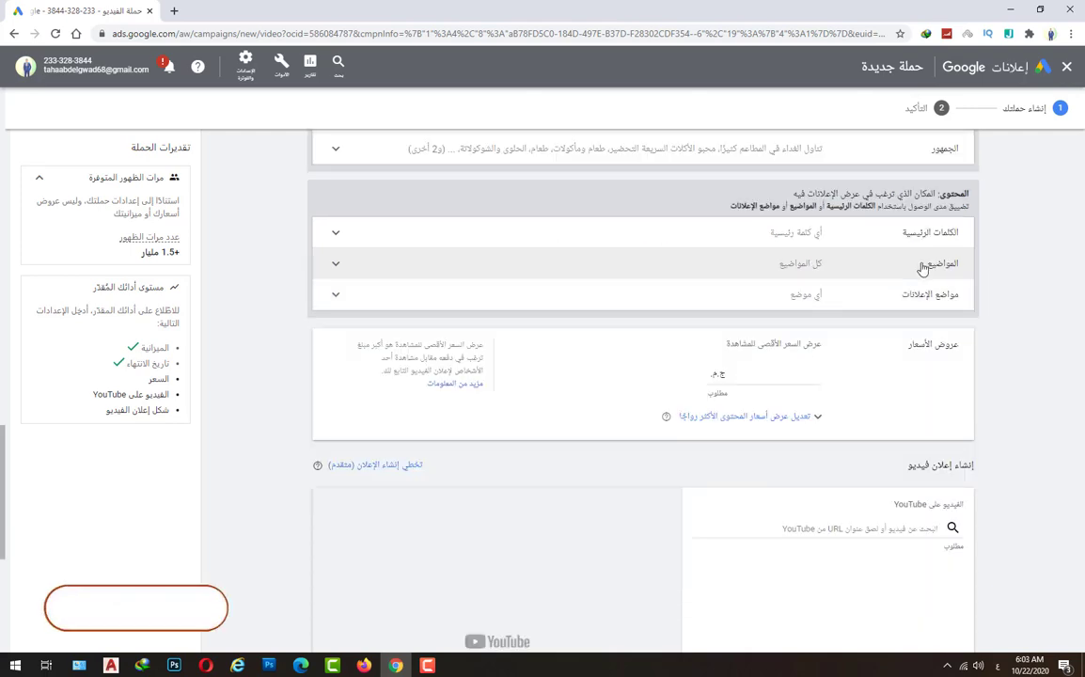
pyautogui.click(923, 269)
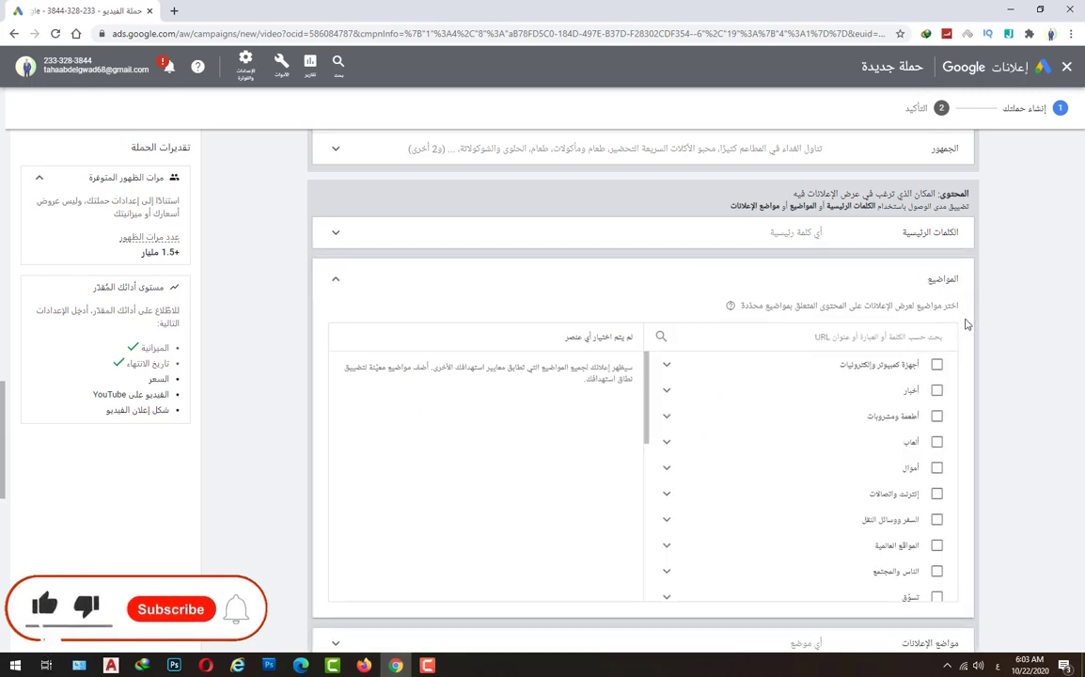
pyautogui.scroll(-6, 914, 459)
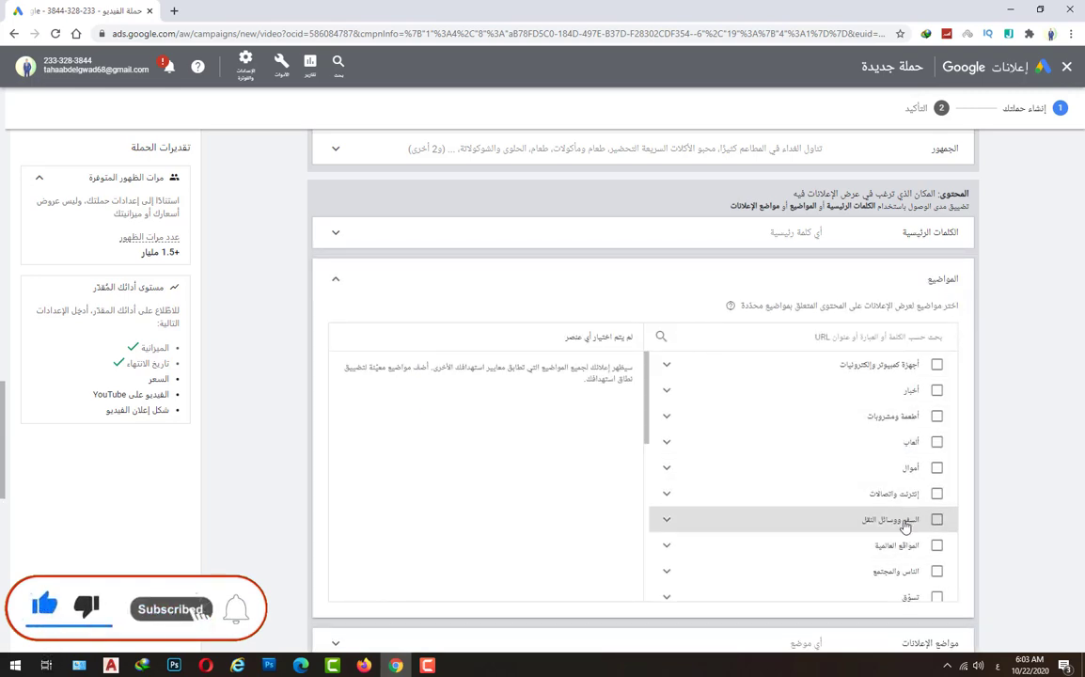
pyautogui.scroll(7, 898, 369)
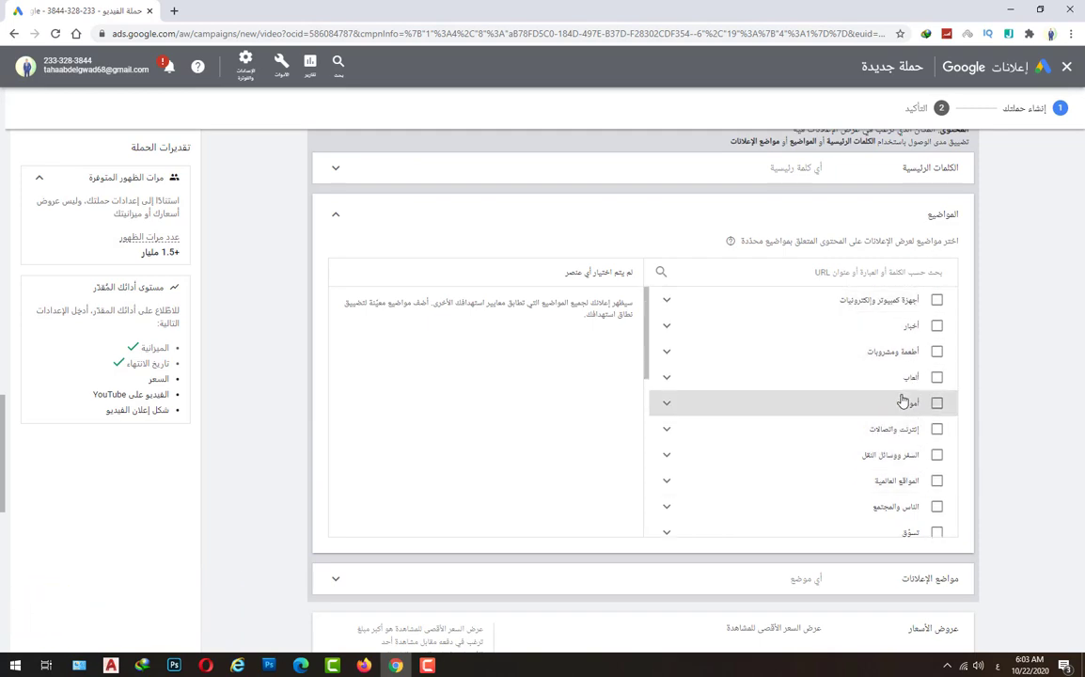
pyautogui.click(776, 216)
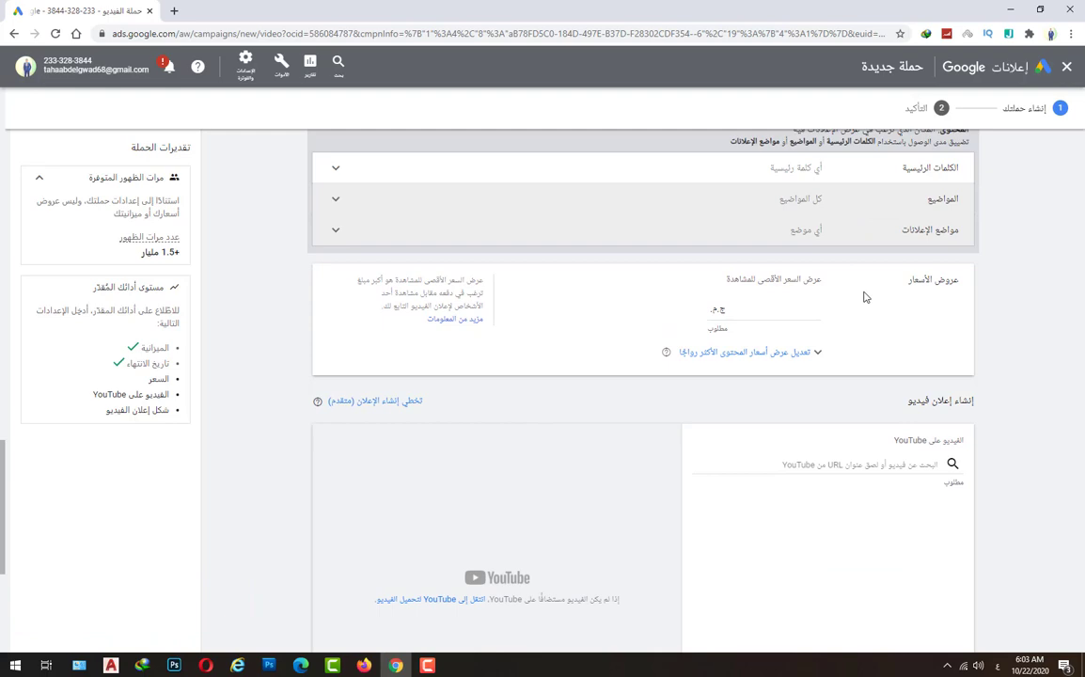
# Browse the ad placements (مواضع الإعلانات) for YouTube channels and YouTube videos without selecting any, and collapse the section.
pyautogui.click(918, 239)
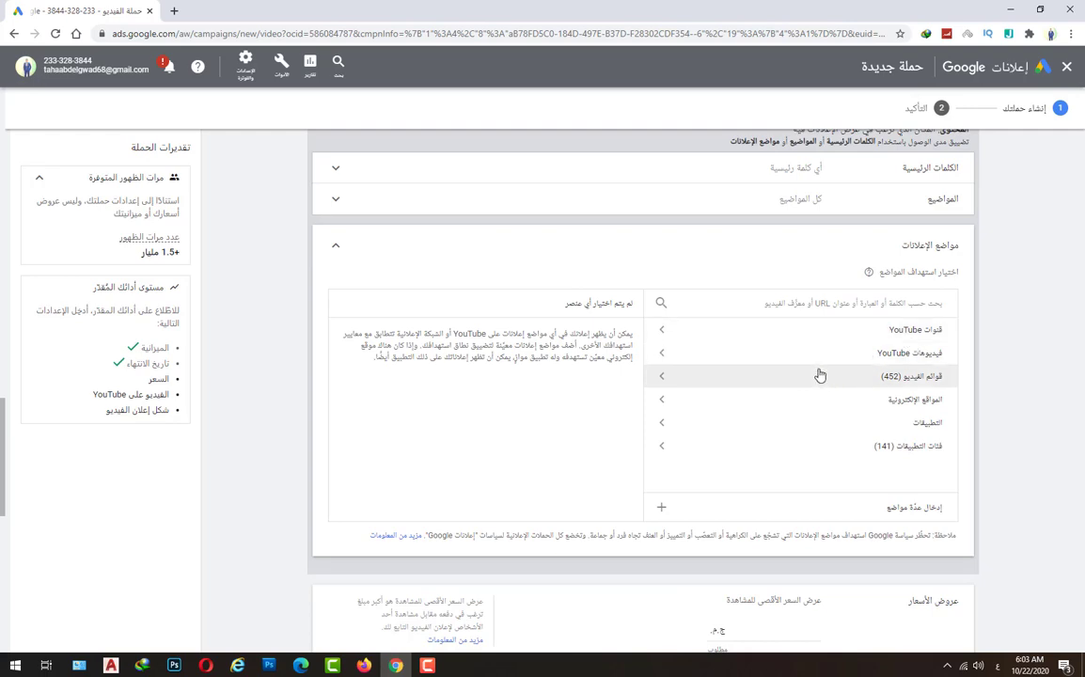
pyautogui.click(839, 333)
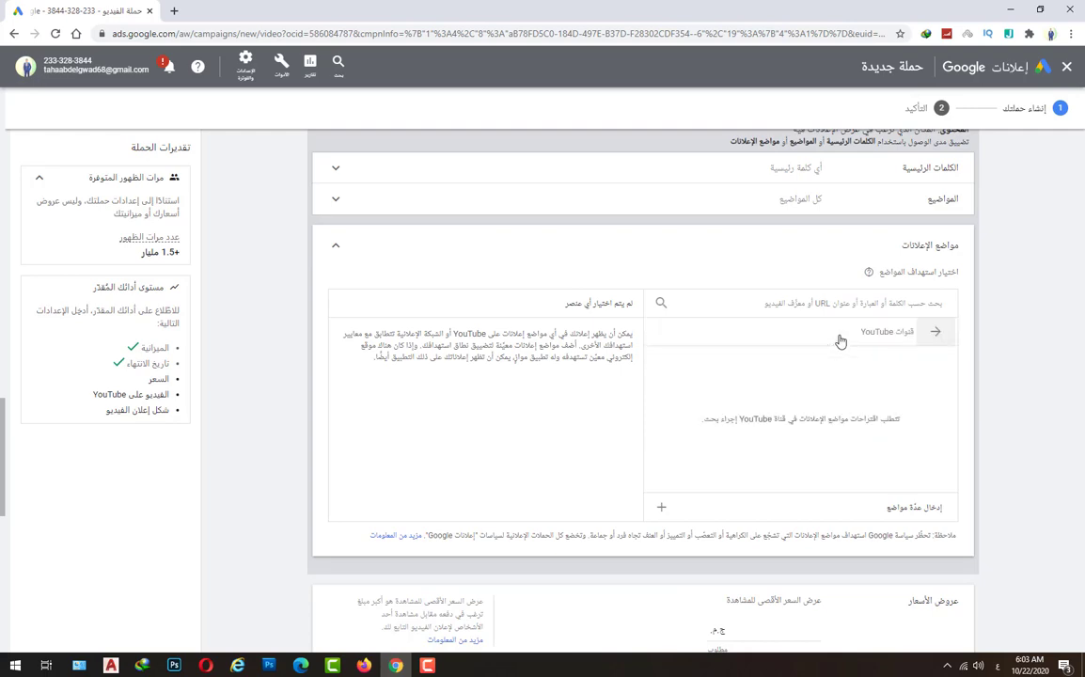
pyautogui.click(836, 311)
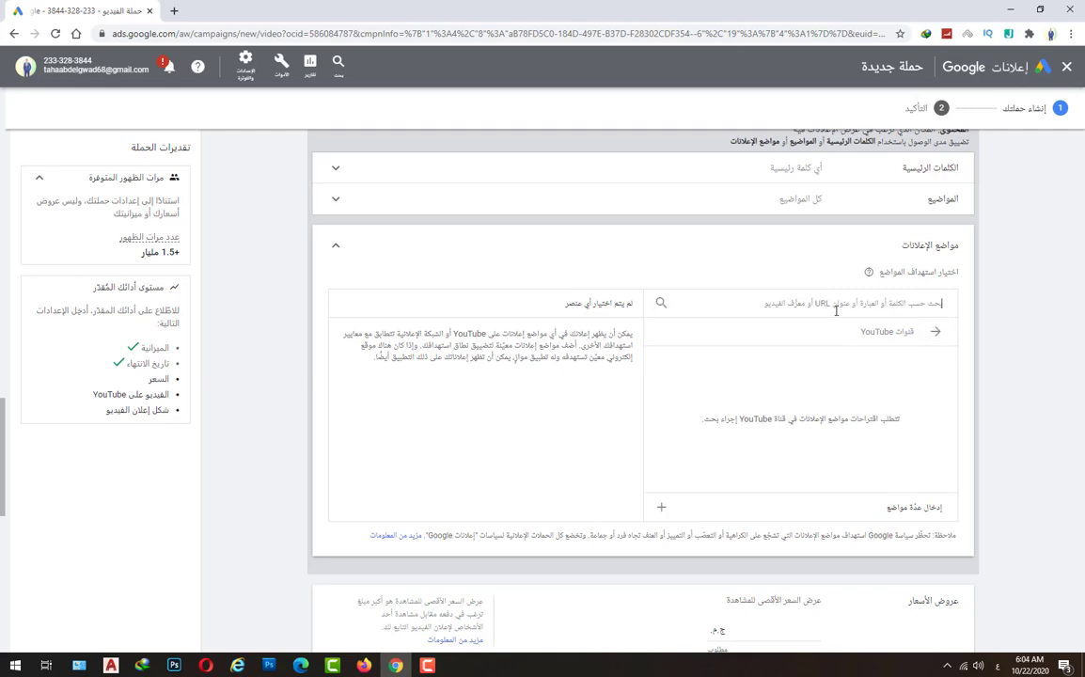
pyautogui.click(935, 331)
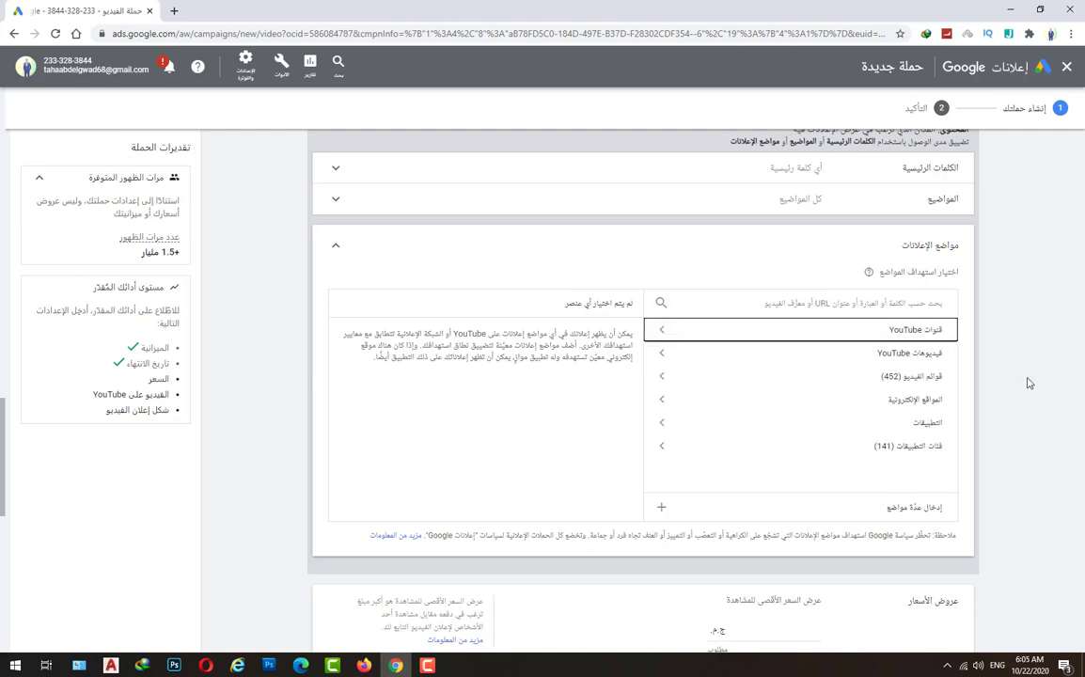
pyautogui.click(931, 353)
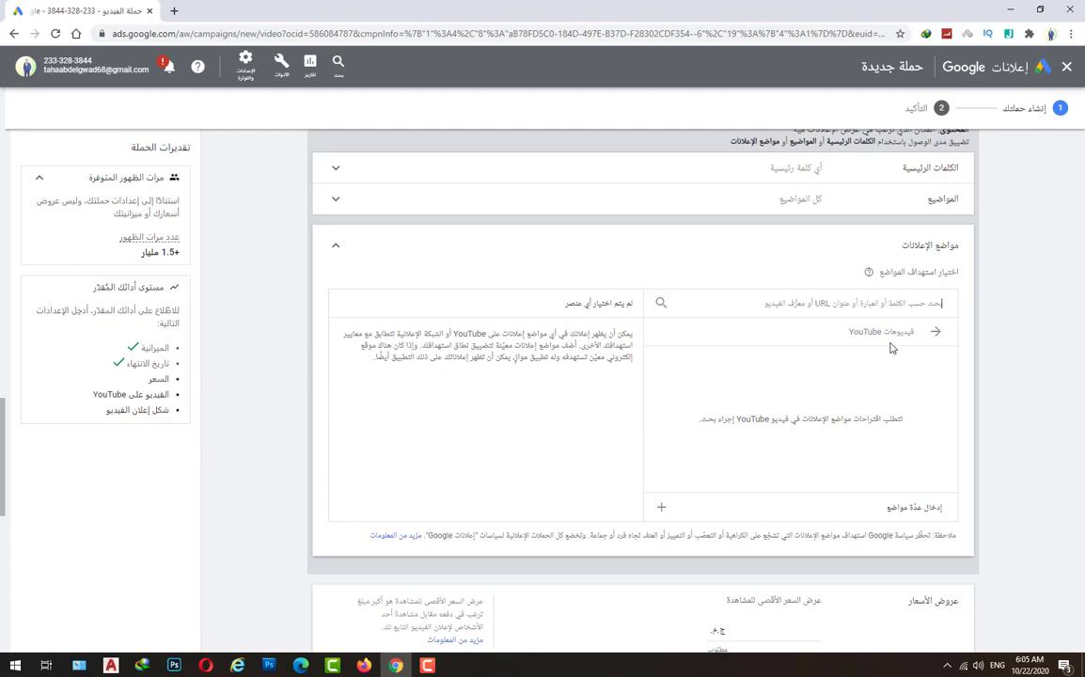
pyautogui.click(994, 299)
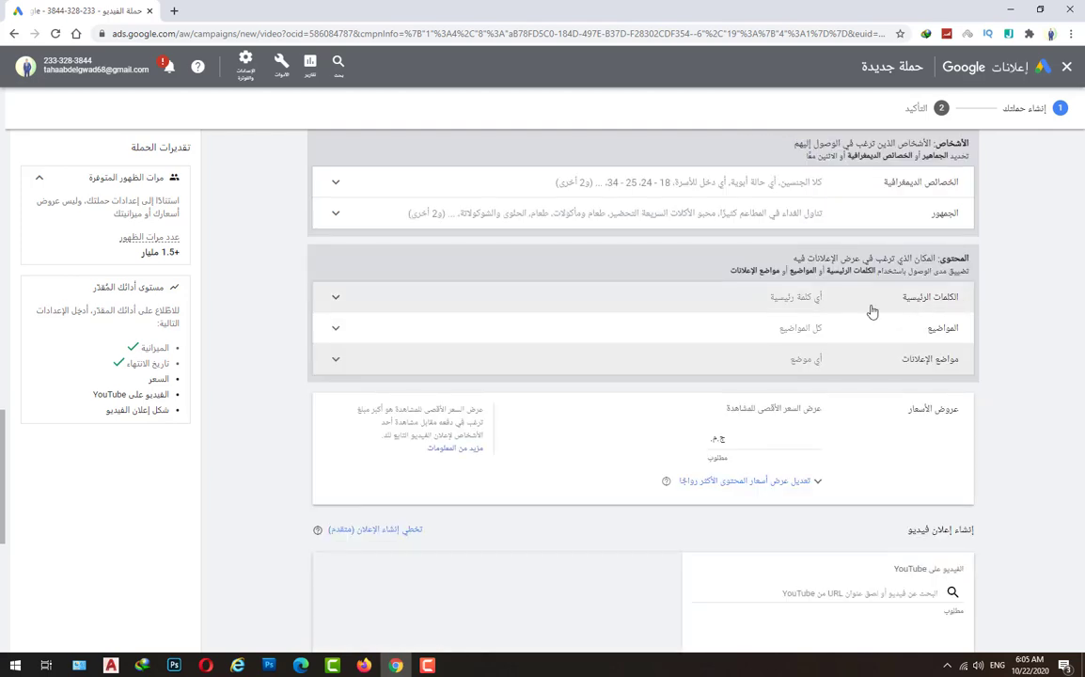
pyautogui.scroll(2, 880, 336)
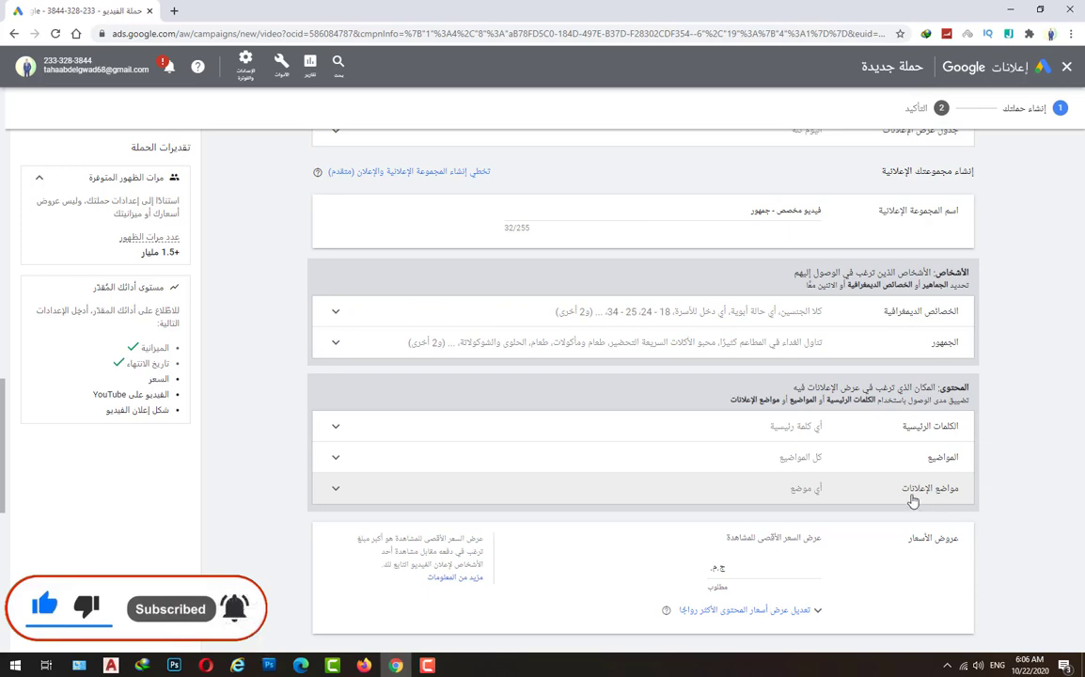
# Set the ad group's maximum cost-per-view bid to 0.02 ج.م.
pyautogui.scroll(-1, 912, 500)
pyautogui.scroll(-2, 904, 350)
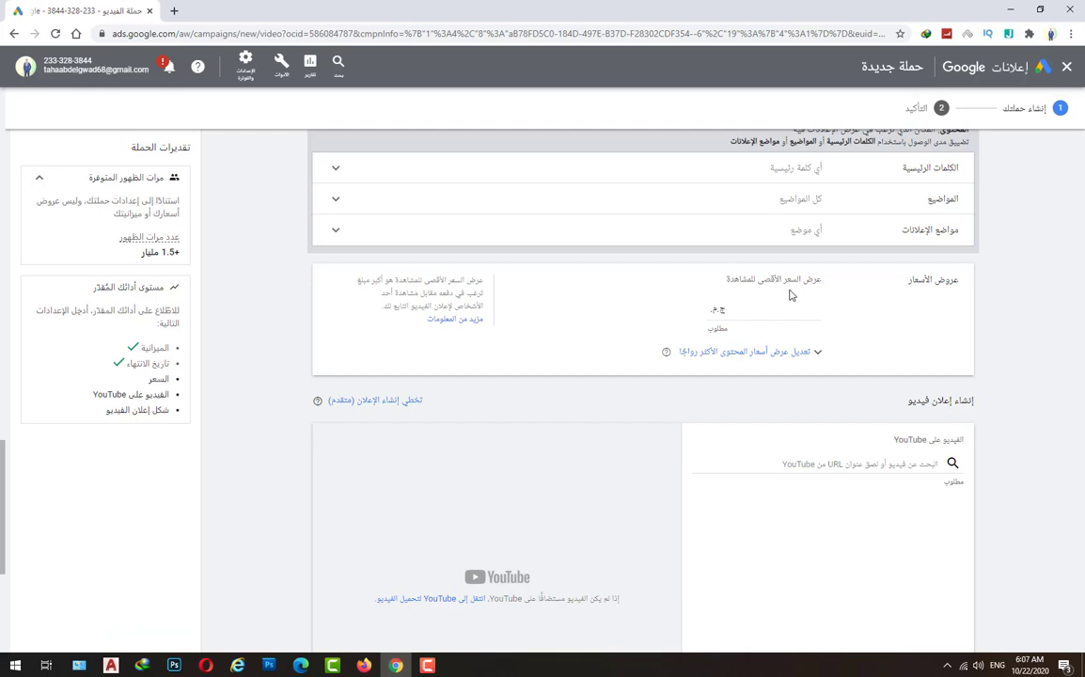
pyautogui.click(769, 313)
pyautogui.write('0.02')
# Add the YouTube video "شرح تطبيق الـ VPN" by pasting its copied URL, and choose the Video discovery ad format.
pyautogui.scroll(-1, 770, 376)
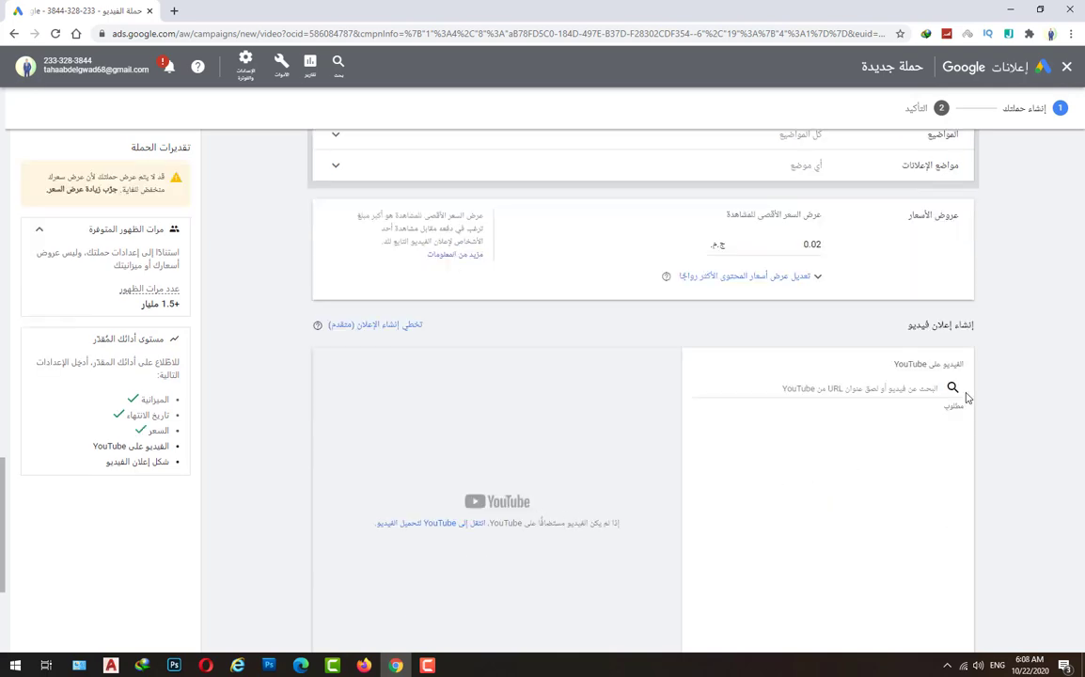
pyautogui.click(893, 389)
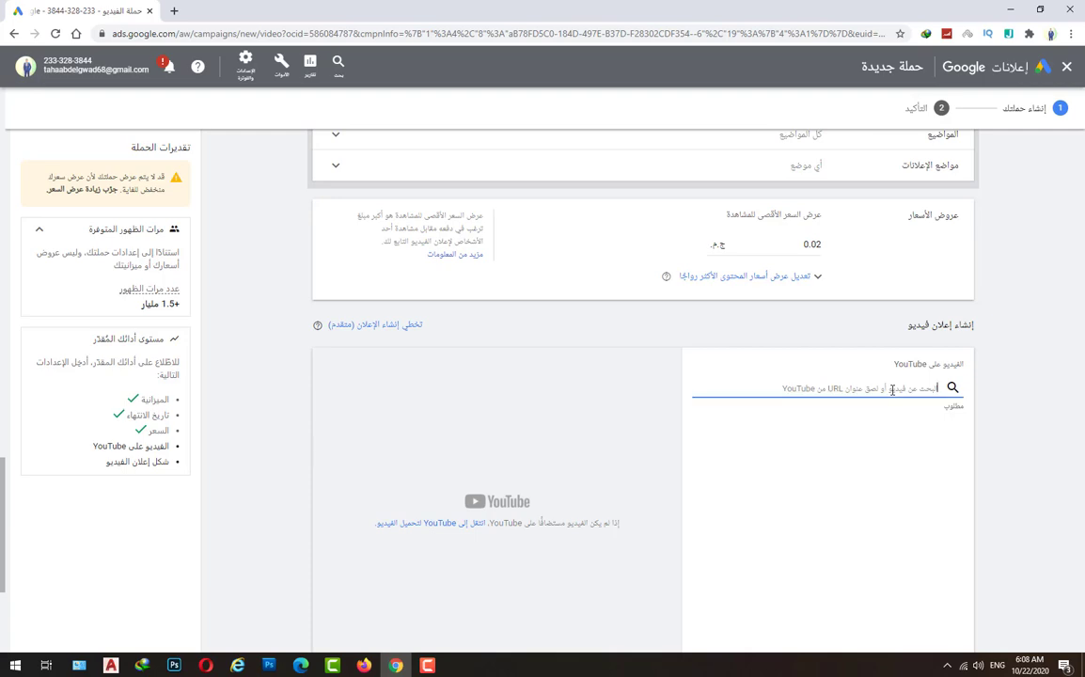
pyautogui.hotkey('ctrl', 'v')
pyautogui.scroll(-1, 1048, 375)
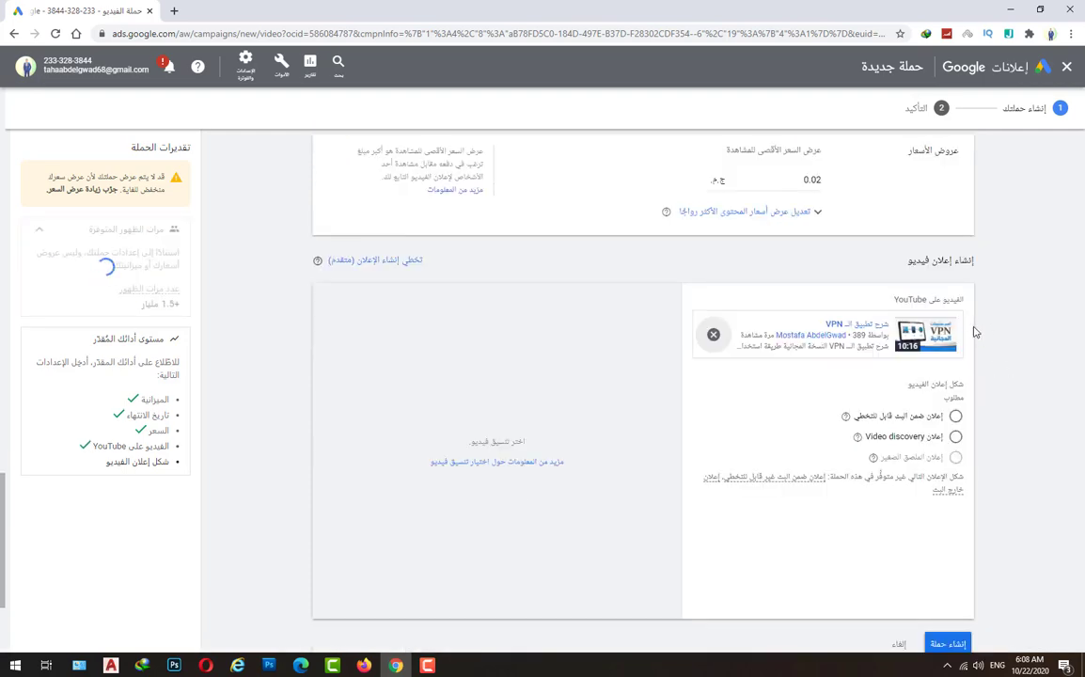
pyautogui.scroll(-1, 973, 424)
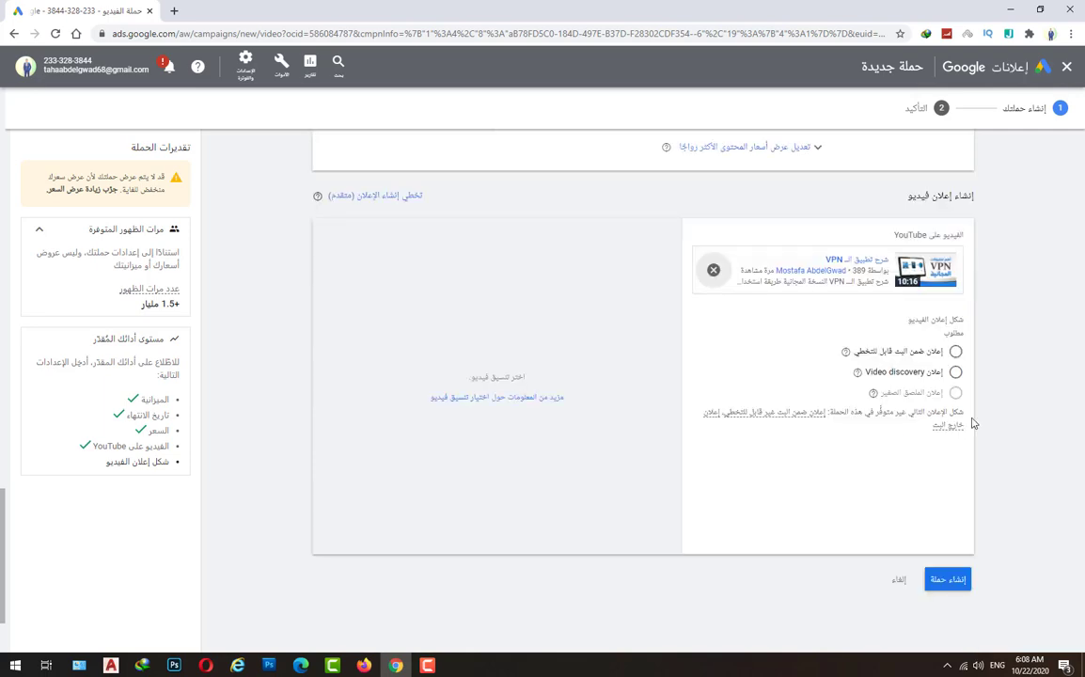
pyautogui.click(955, 373)
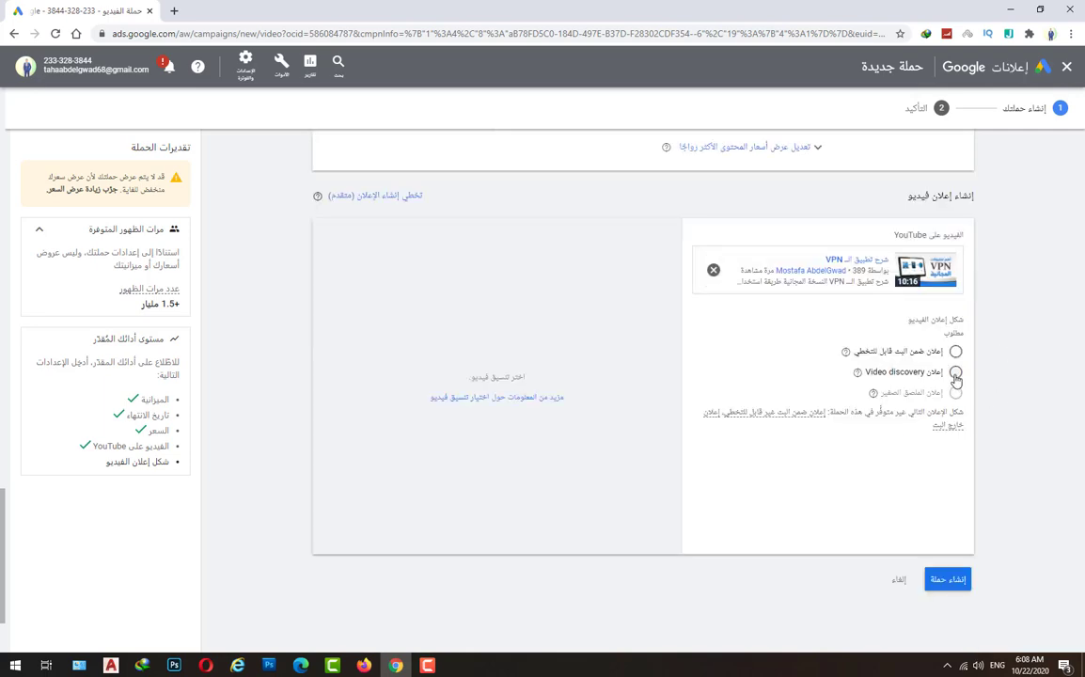
# Enter "Vpn" as the ad's headline and "تطبيق VPN" as its first description.
pyautogui.scroll(-2, 1032, 354)
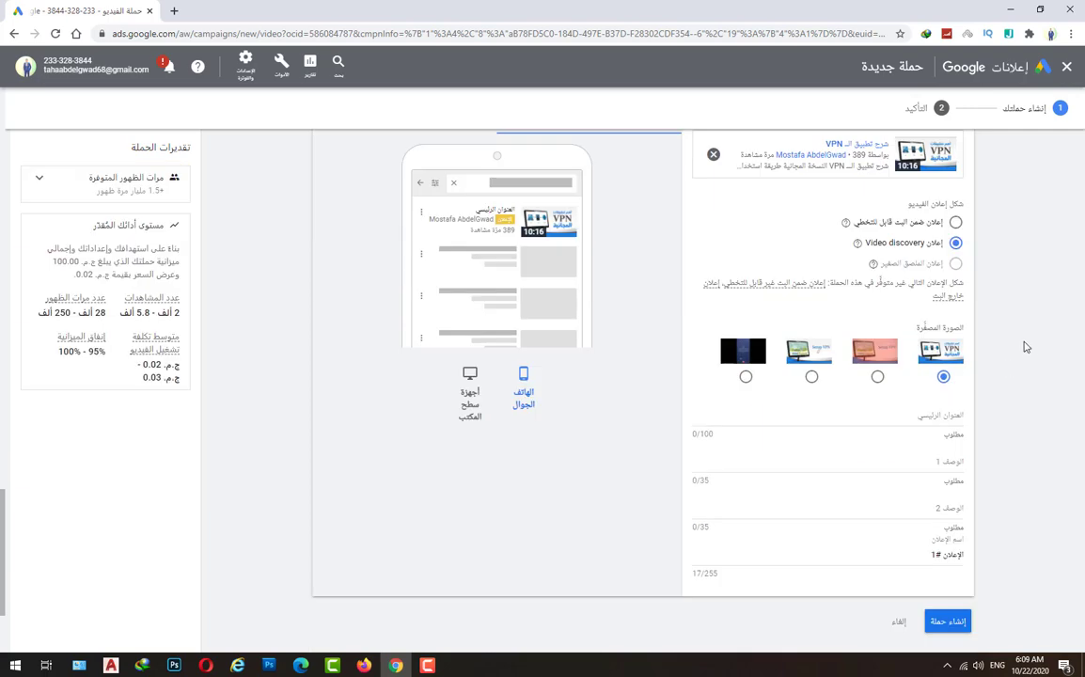
pyautogui.click(925, 419)
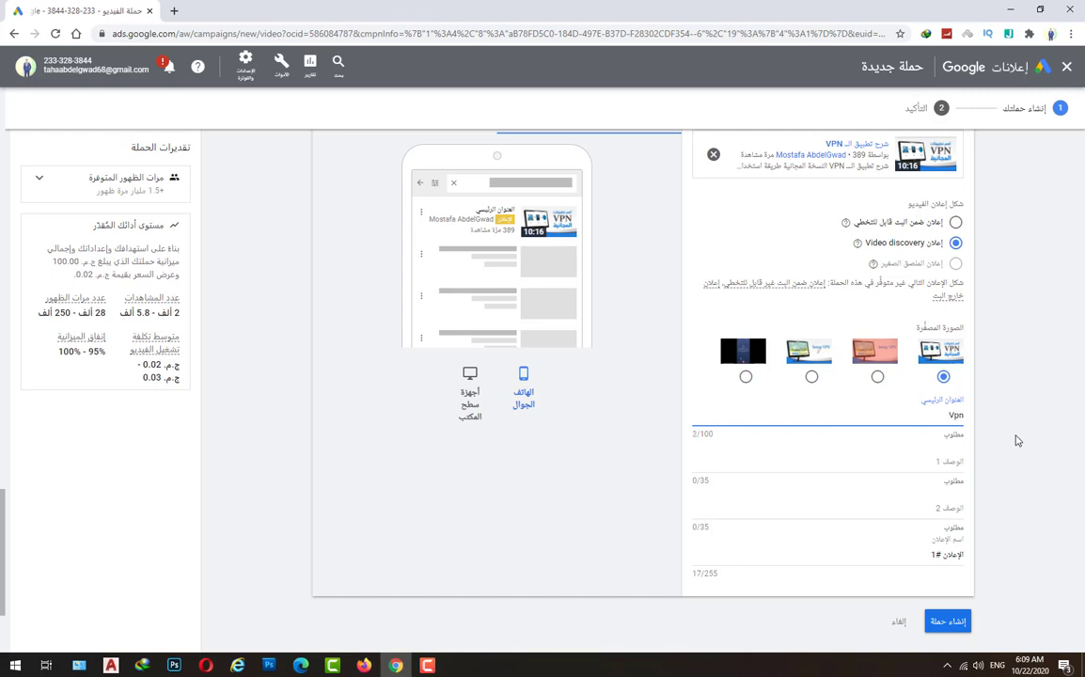
pyautogui.click(924, 459)
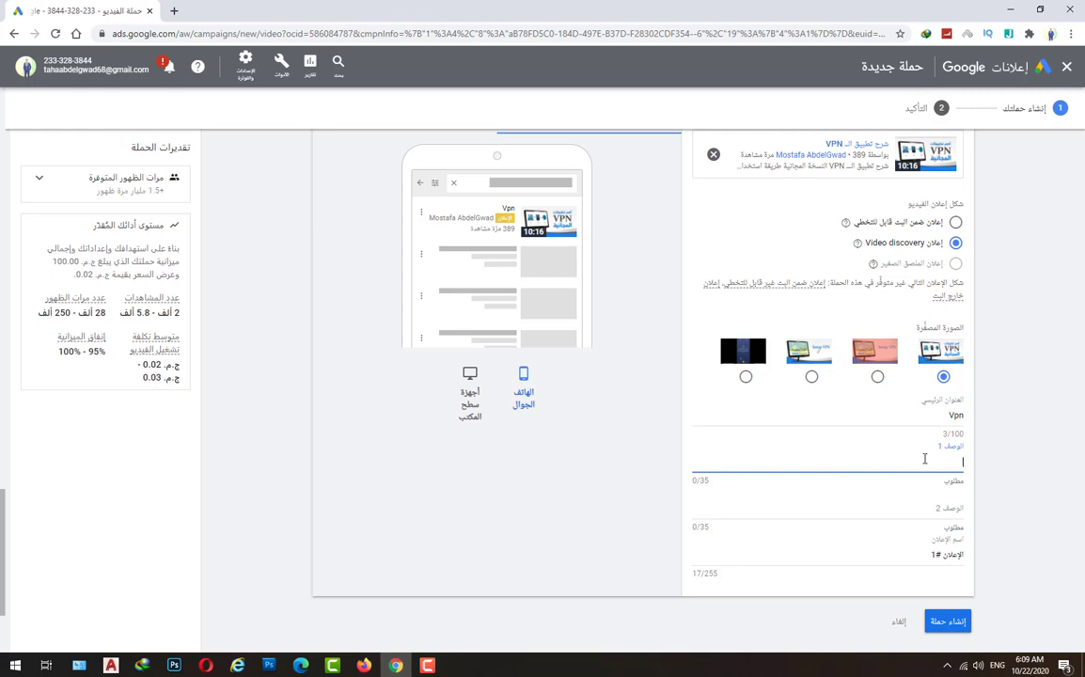
pyautogui.hotkey('alt', 'shift')
pyautogui.hotkey('alt', 'shift')
# Enter "شرح برنامج VPN" as the ad's second description and rename the ad as "VPN".
pyautogui.click(935, 505)
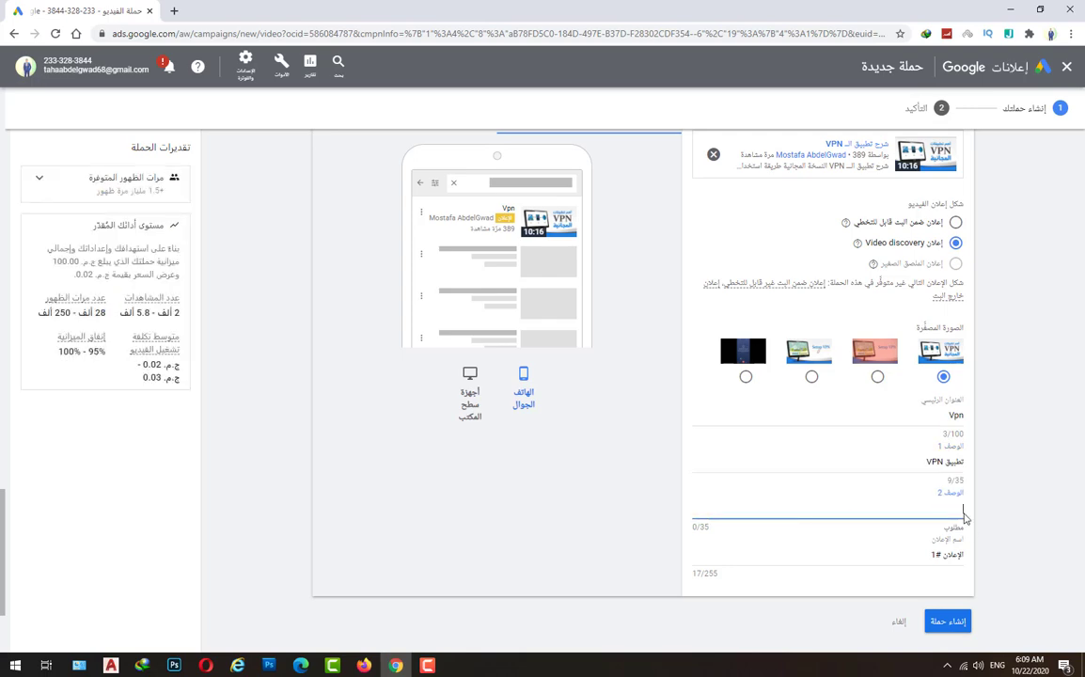
pyautogui.scroll(-1, 922, 513)
pyautogui.write('شرح بر')
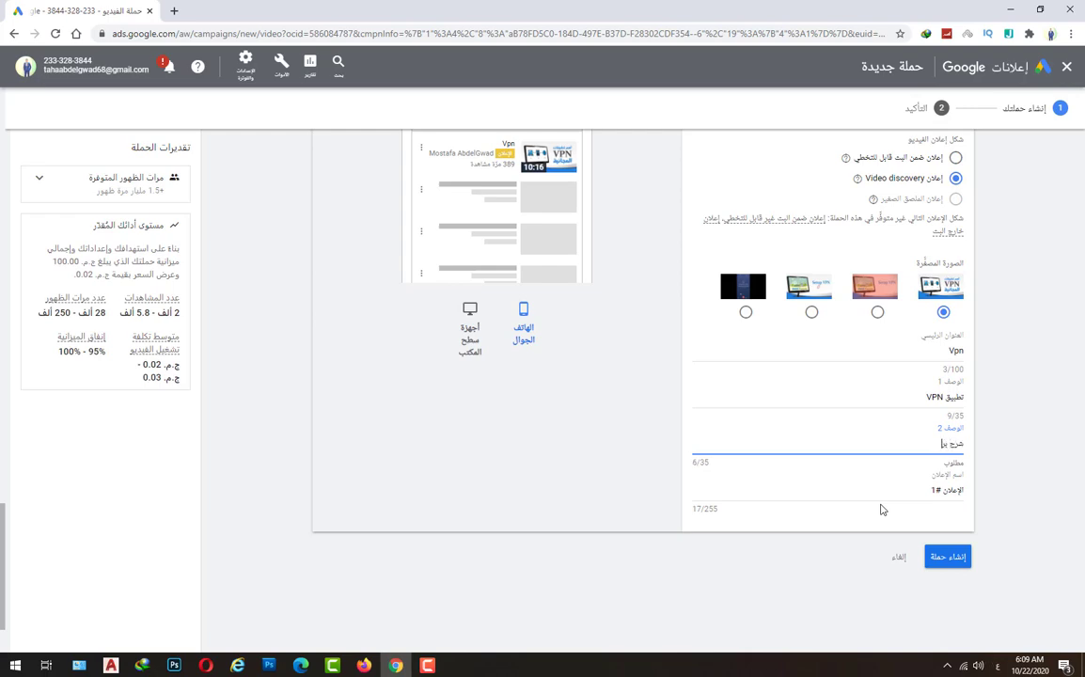
pyautogui.write('نامج VPN')
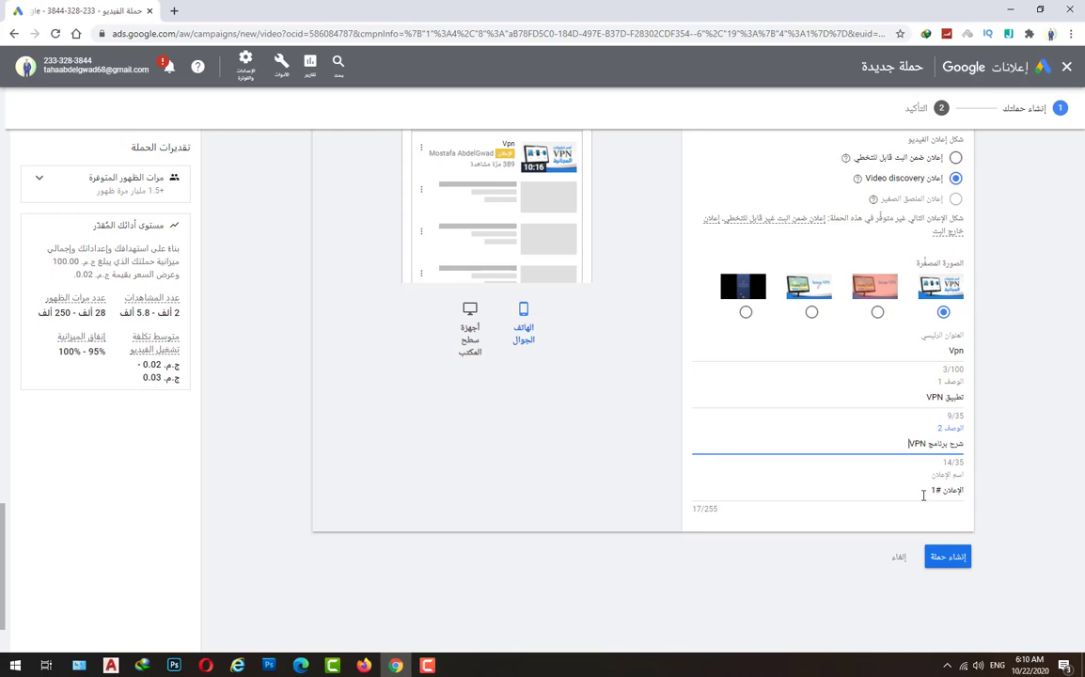
pyautogui.click(922, 495)
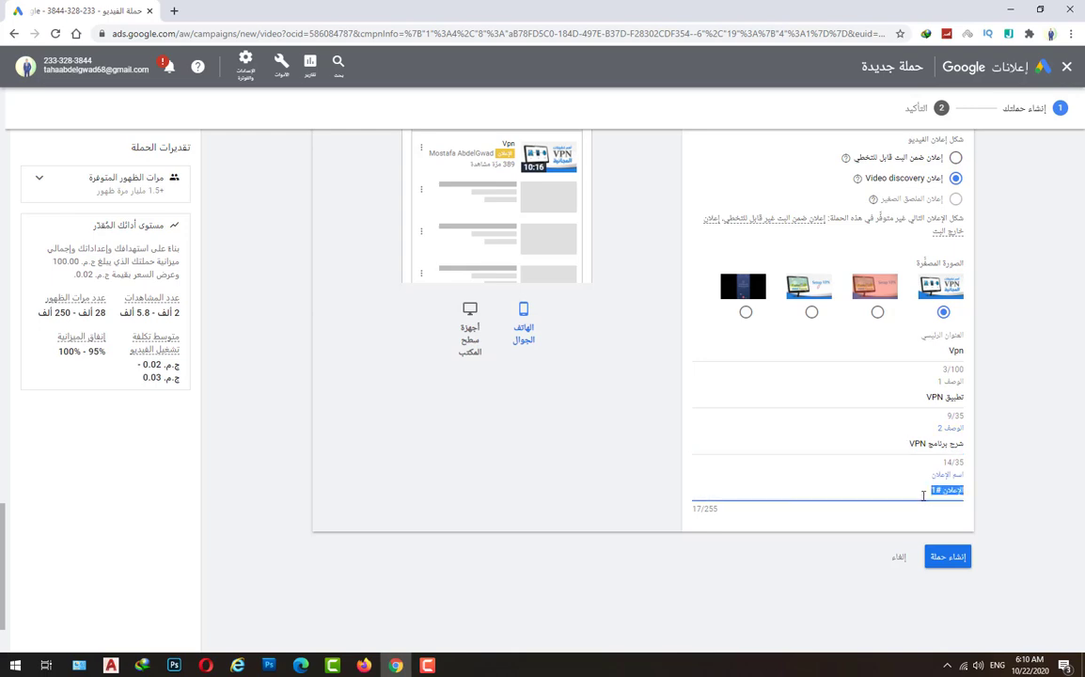
pyautogui.write('VPN')
pyautogui.click(991, 480)
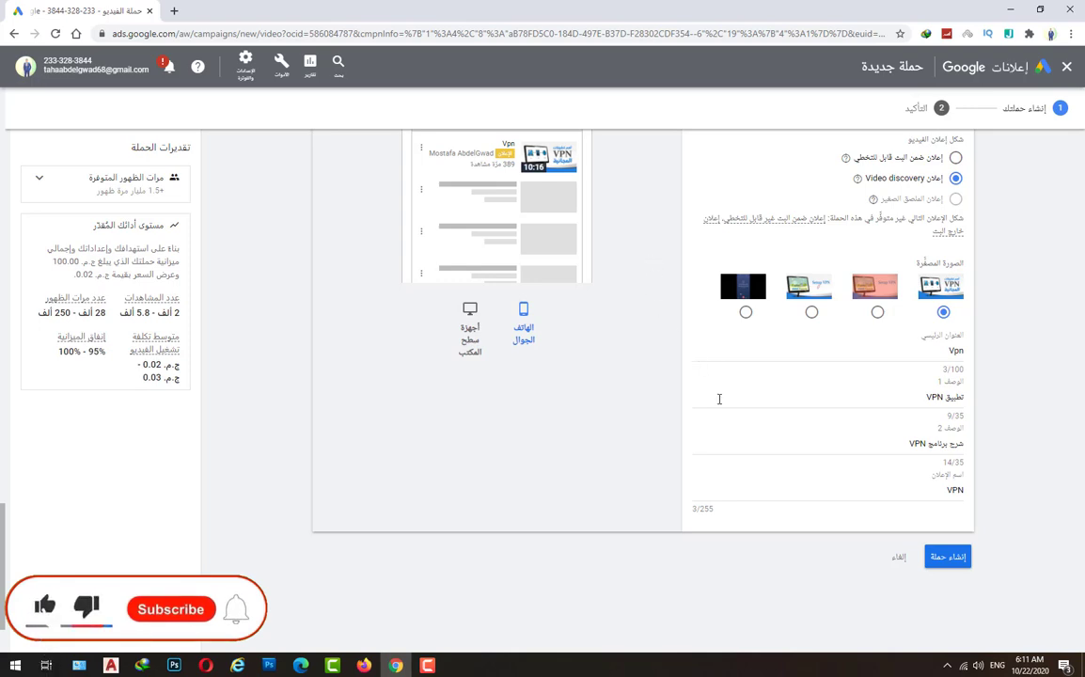
# Create the campaign and continue to its page after expanding the ad group and ad details in the summary.
pyautogui.click(952, 561)
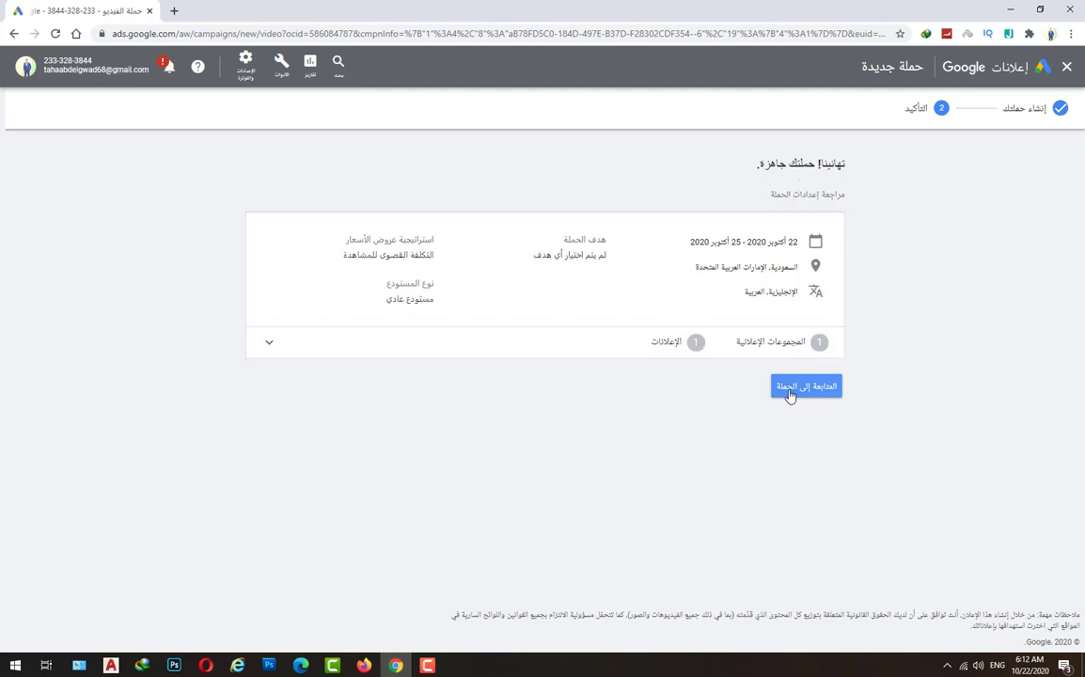
pyautogui.click(272, 346)
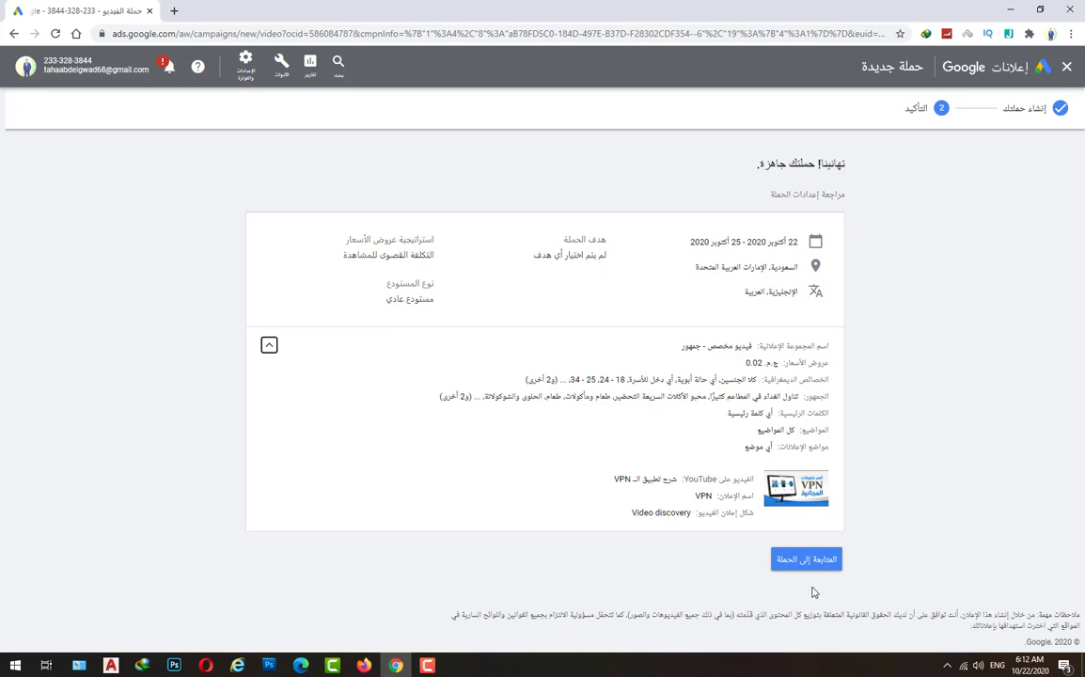
pyautogui.click(805, 559)
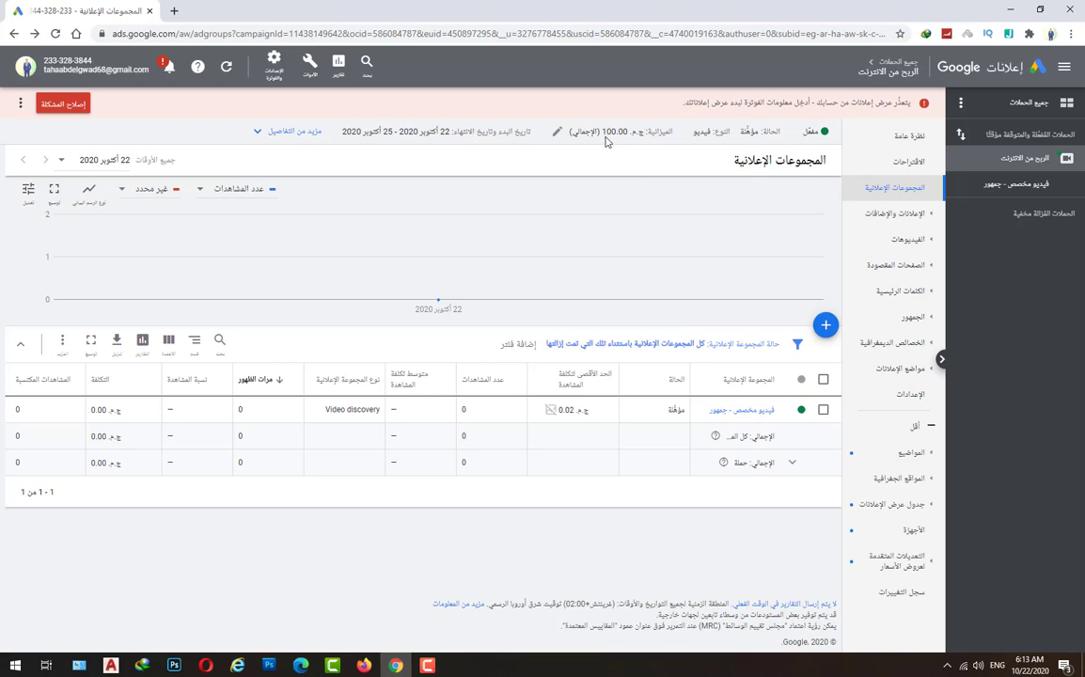
# Open the billing setup from the account's problem notice and set the customer account type to individual (فردي).
pyautogui.click(81, 109)
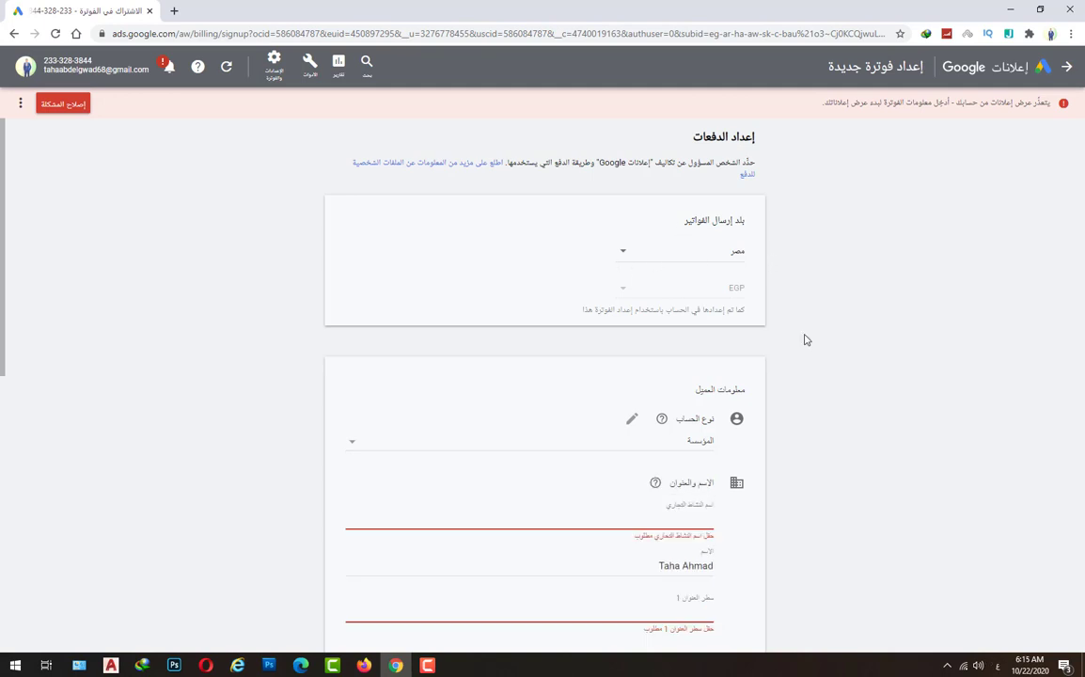
pyautogui.scroll(-2, 752, 320)
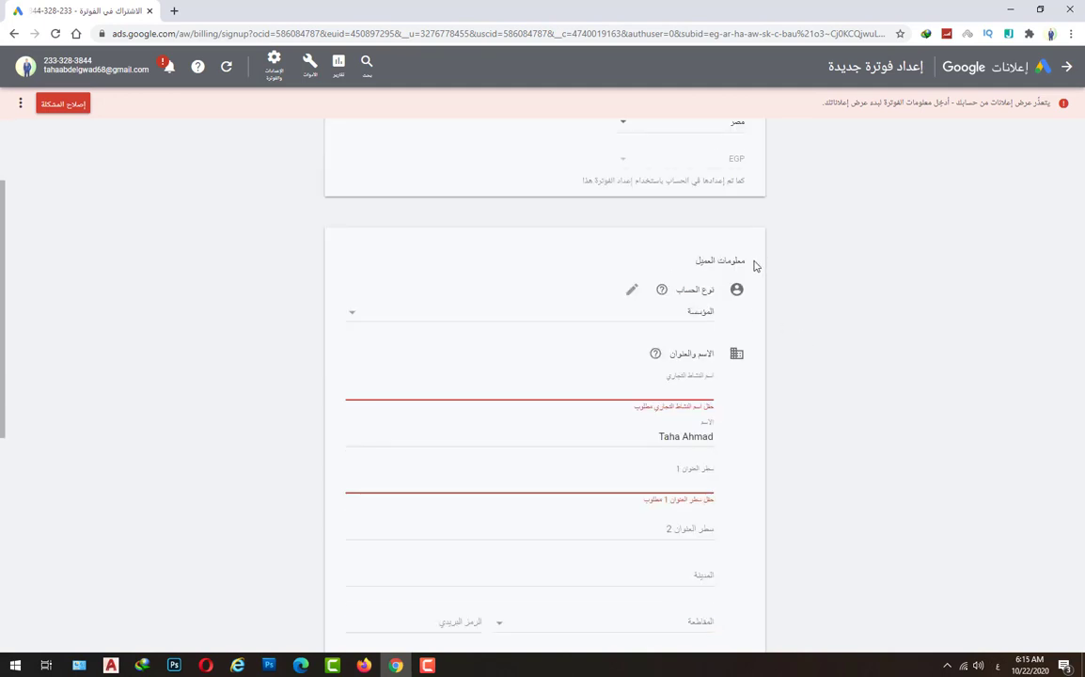
pyautogui.click(691, 321)
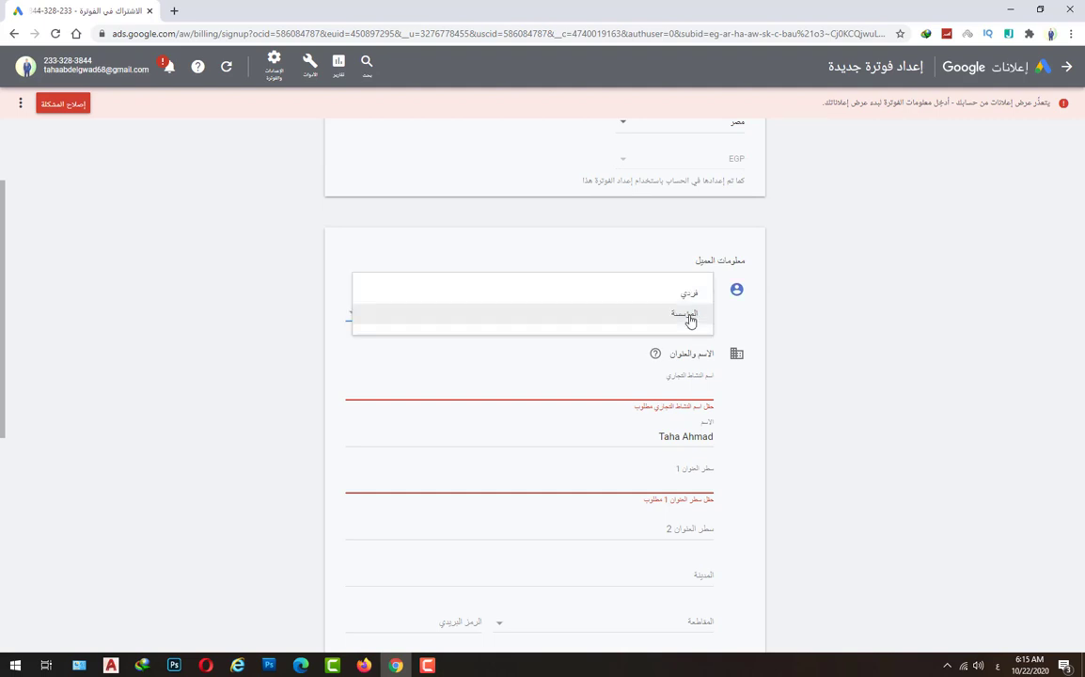
pyautogui.click(696, 297)
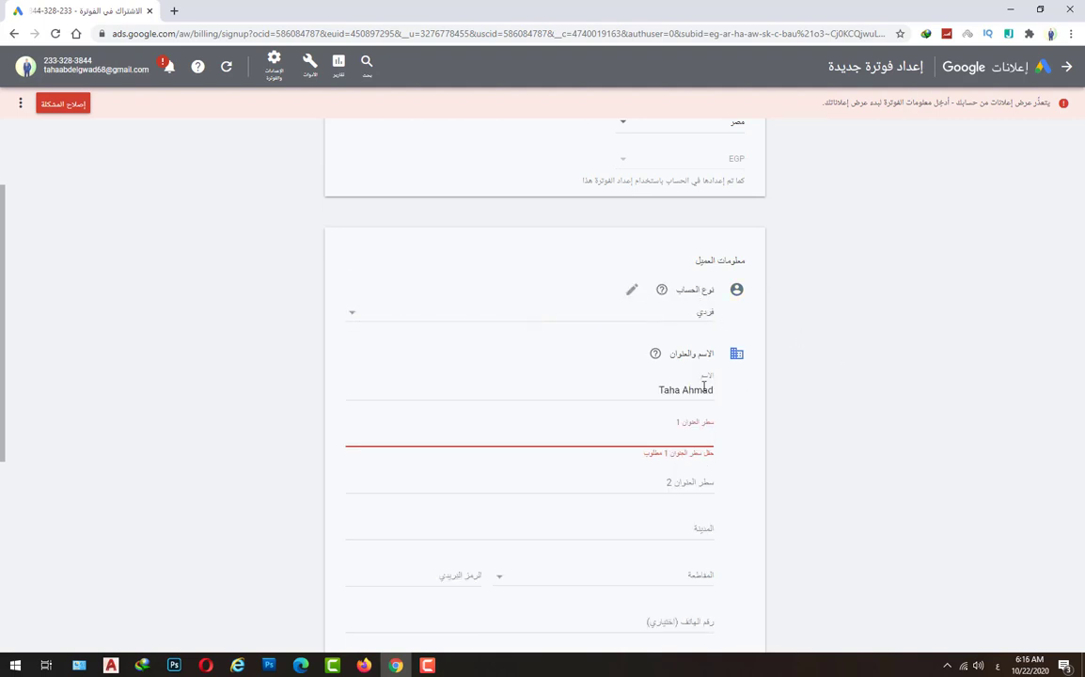
# Fill in the city and governorate of the billing address in the customer information.
pyautogui.scroll(-1, 720, 392)
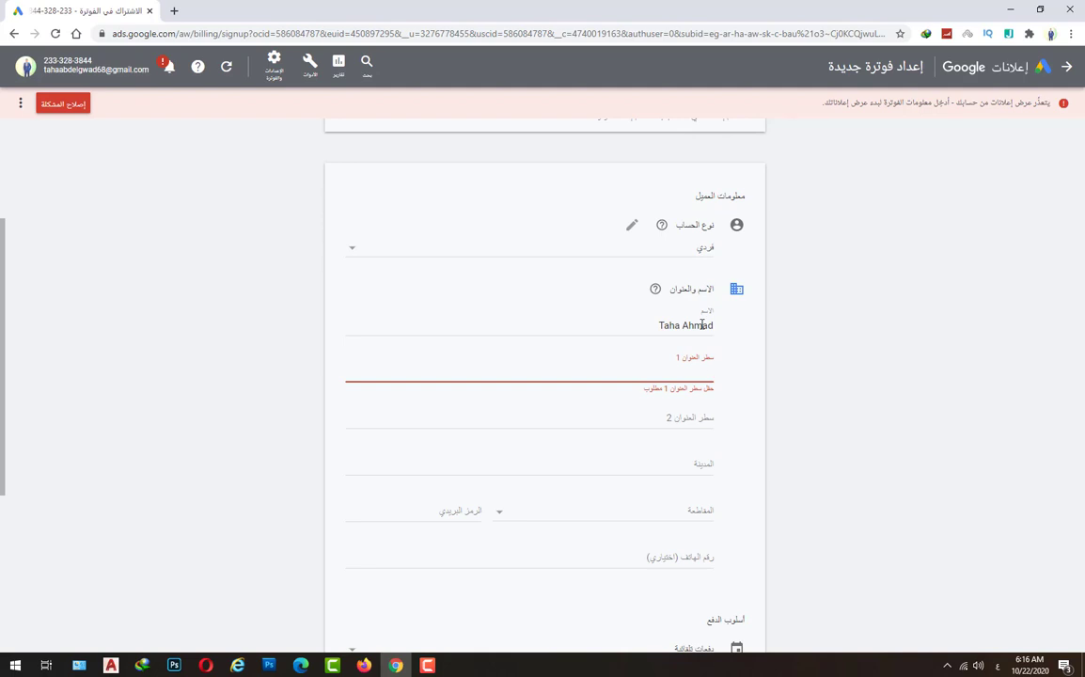
pyautogui.scroll(-2, 714, 338)
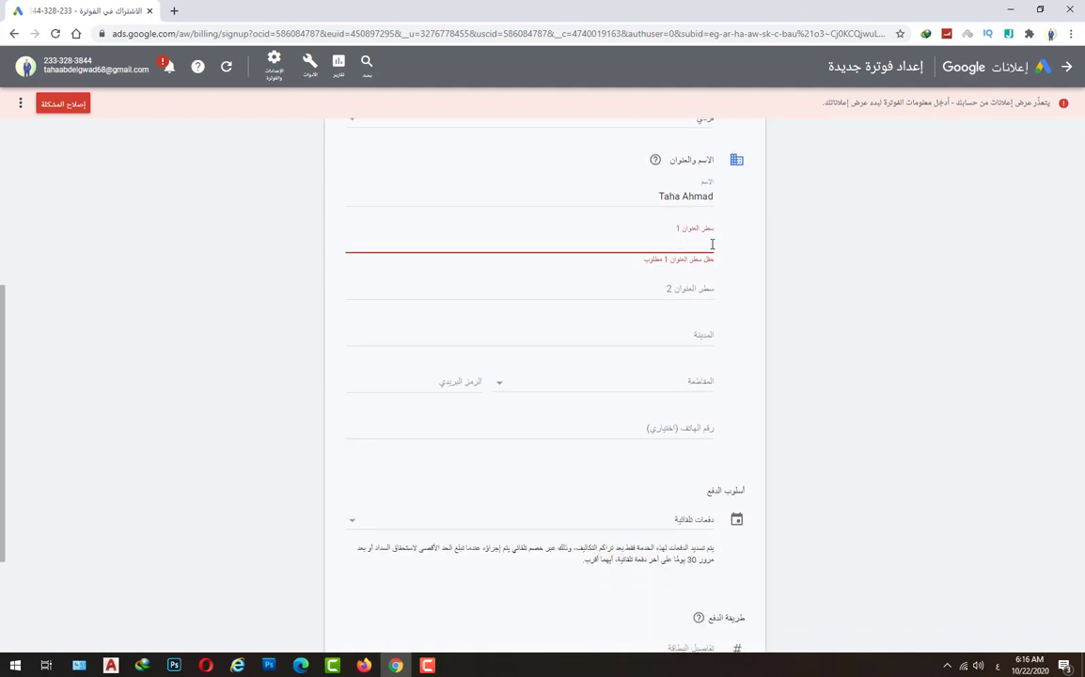
pyautogui.click(663, 287)
pyautogui.scroll(-1, 677, 282)
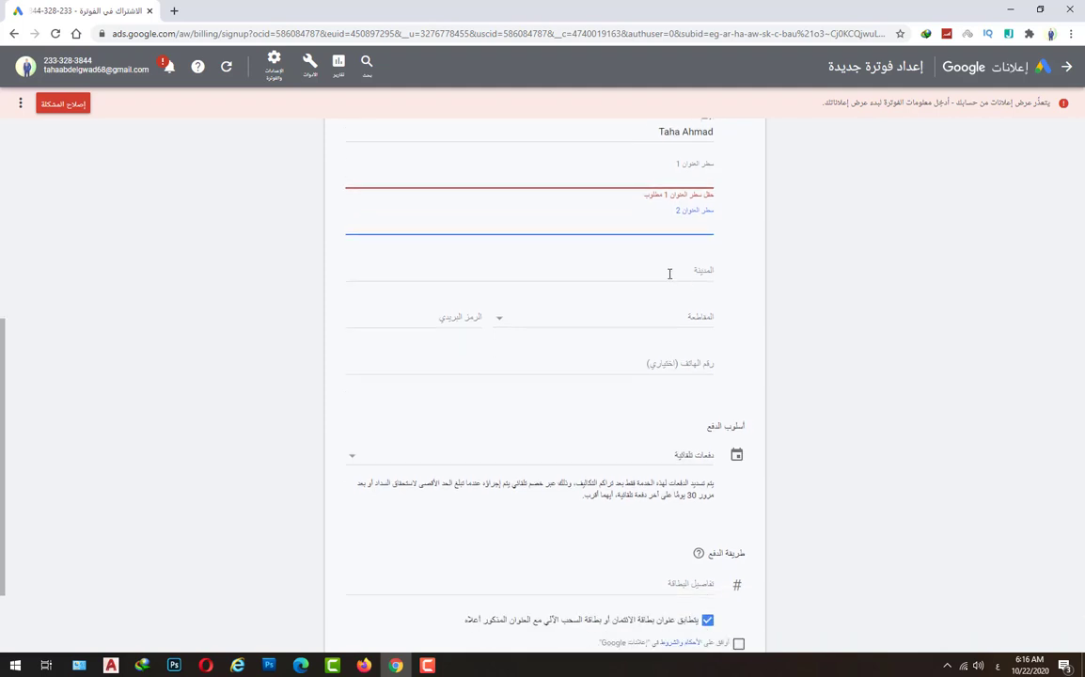
pyautogui.click(669, 274)
pyautogui.write('الق')
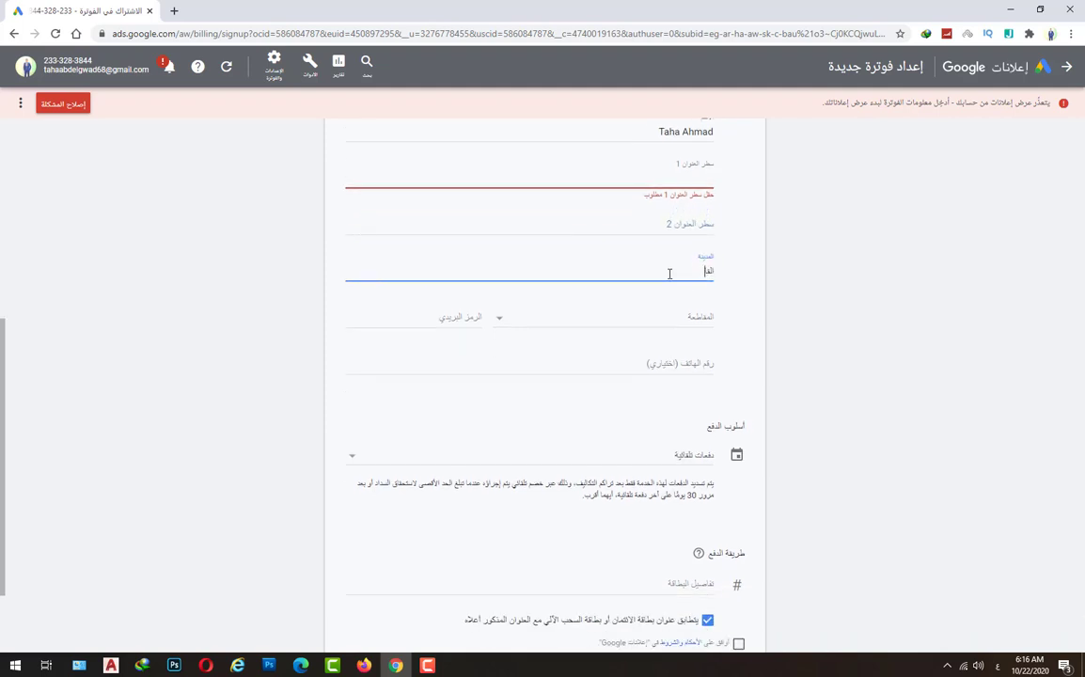
pyautogui.write('اهرة')
pyautogui.click(662, 322)
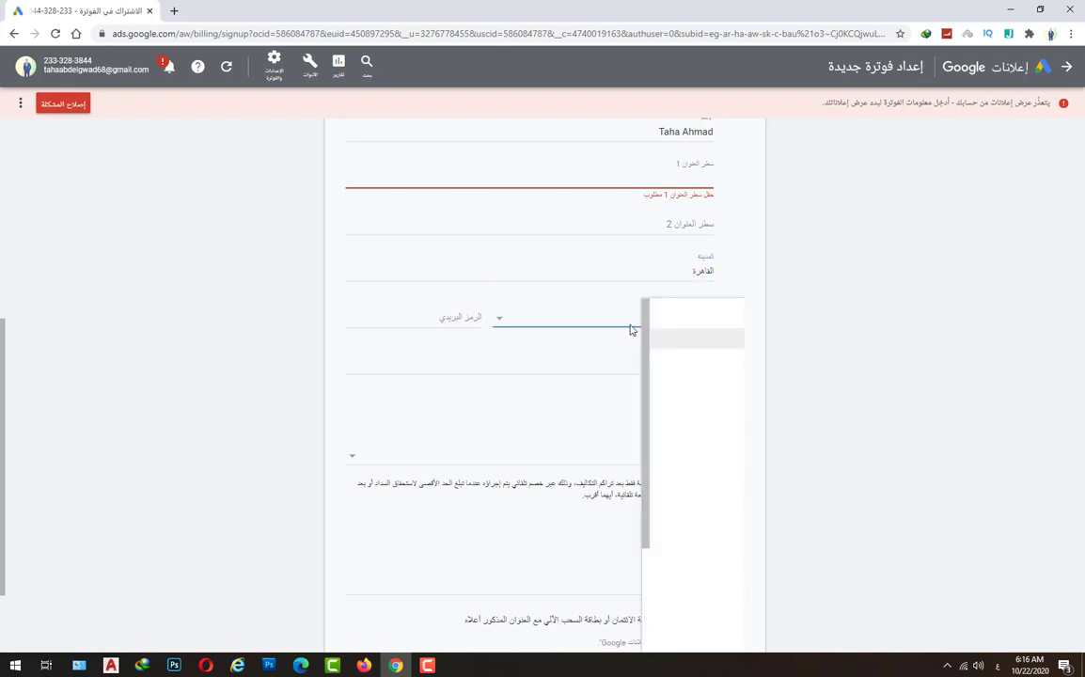
pyautogui.scroll(-2, 636, 368)
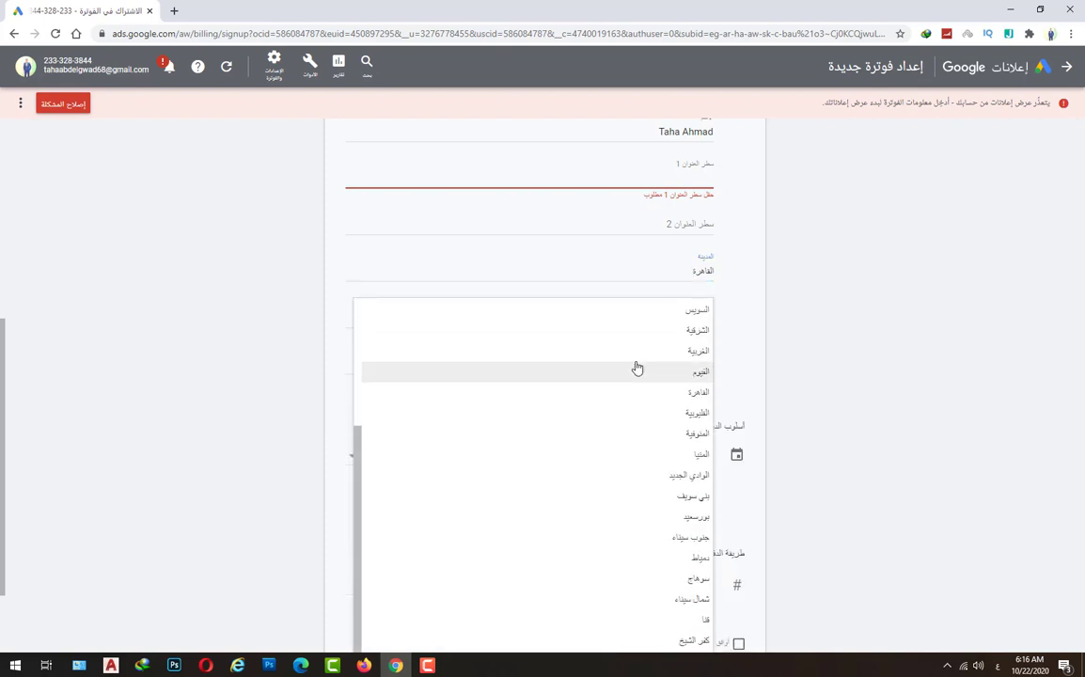
pyautogui.scroll(1, 654, 357)
pyautogui.scroll(3, 664, 329)
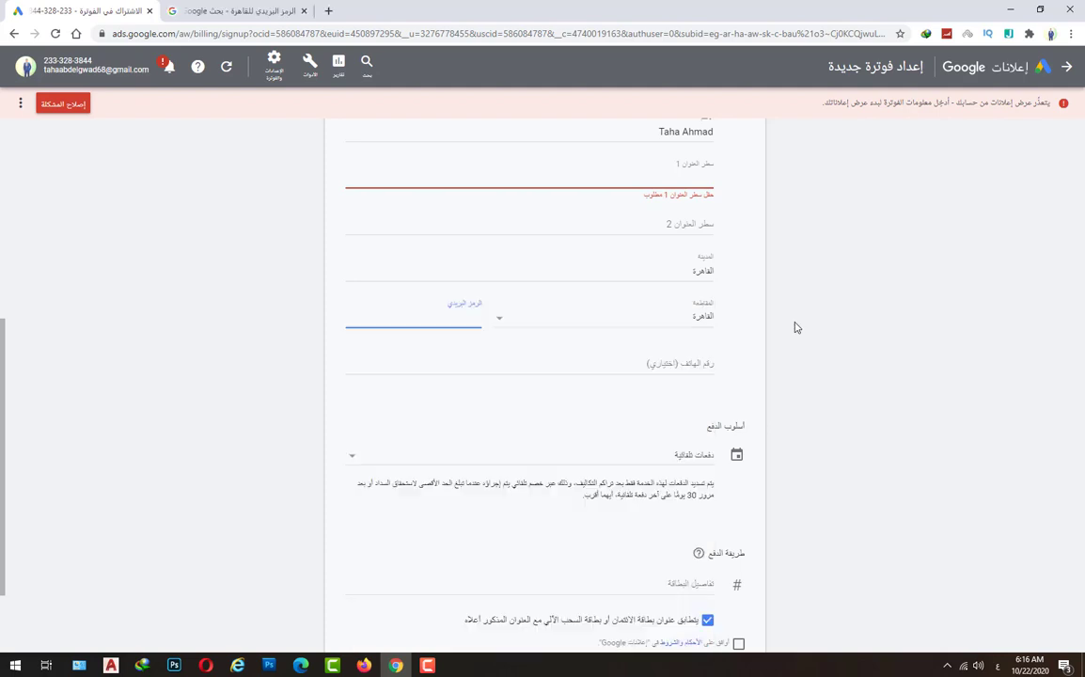
# Enter the billing address's postal code and leave the field for the optional phone number.
pyautogui.click(421, 311)
pyautogui.write('11311')
pyautogui.click(603, 367)
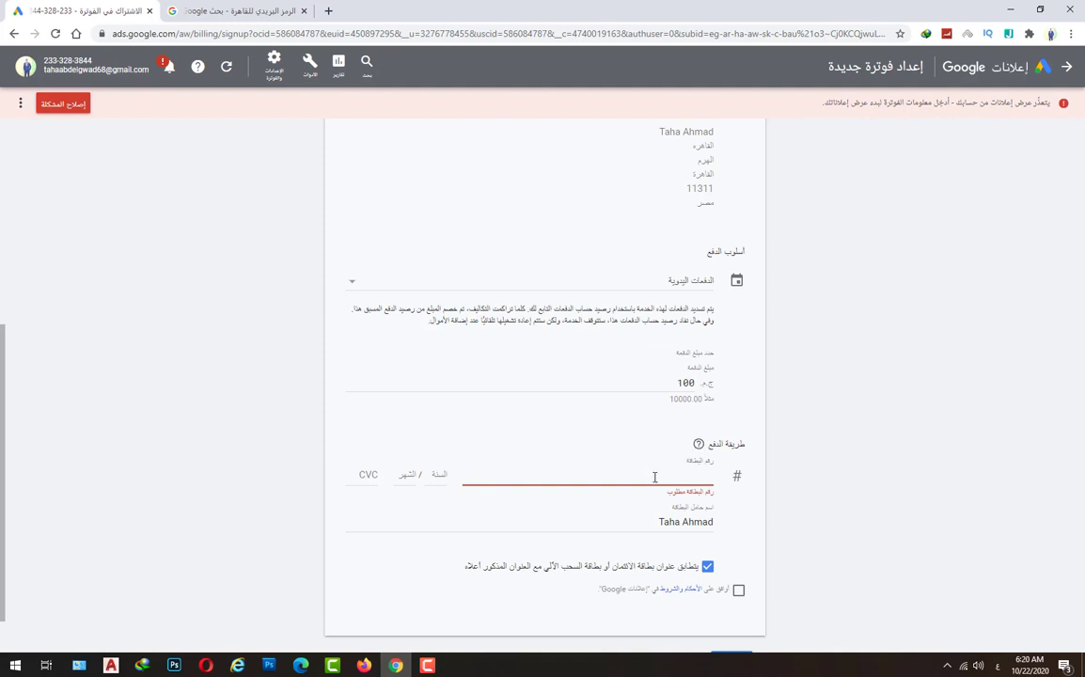
# Agree to the Google Ads terms and conditions at the end of the billing form.
pyautogui.click(738, 590)
pyautogui.scroll(-1, 729, 605)
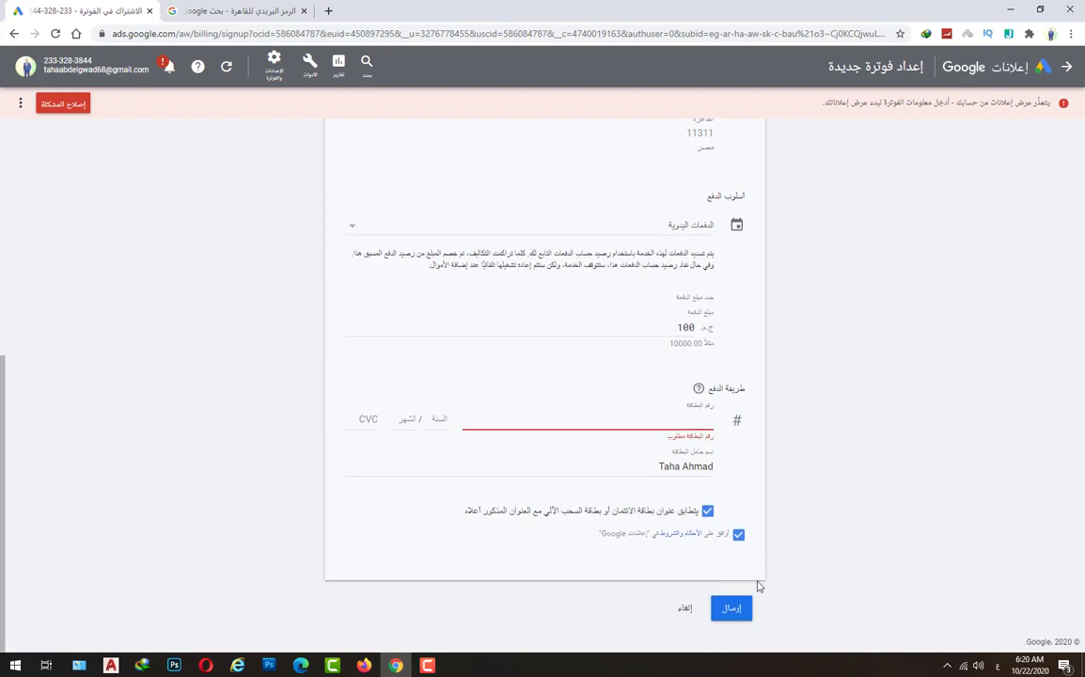